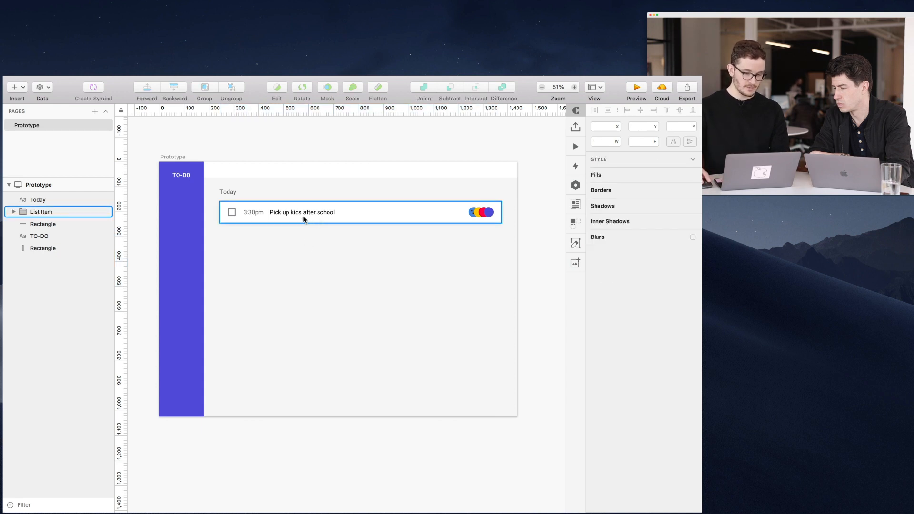
# Look up the commands for creating a symbol, searching the help for "symbo"
pyautogui.rightClick(331, 215)
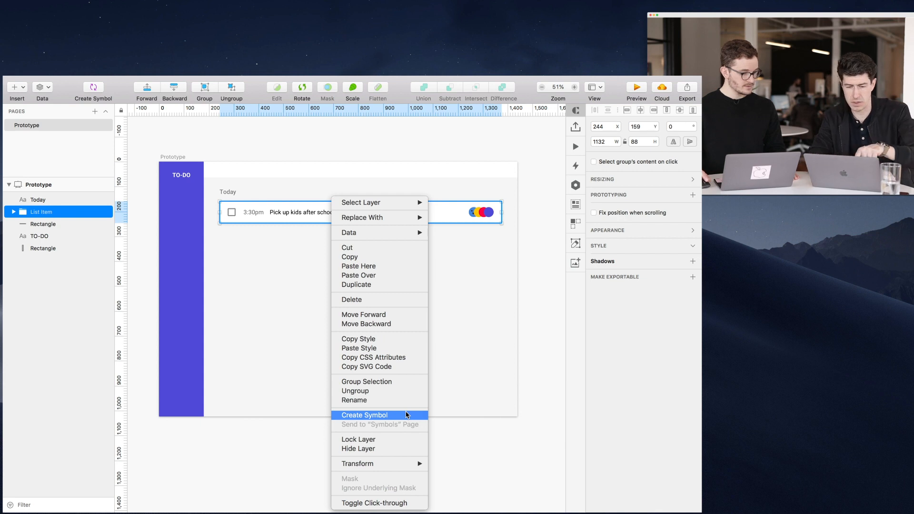
pyautogui.click(282, 234)
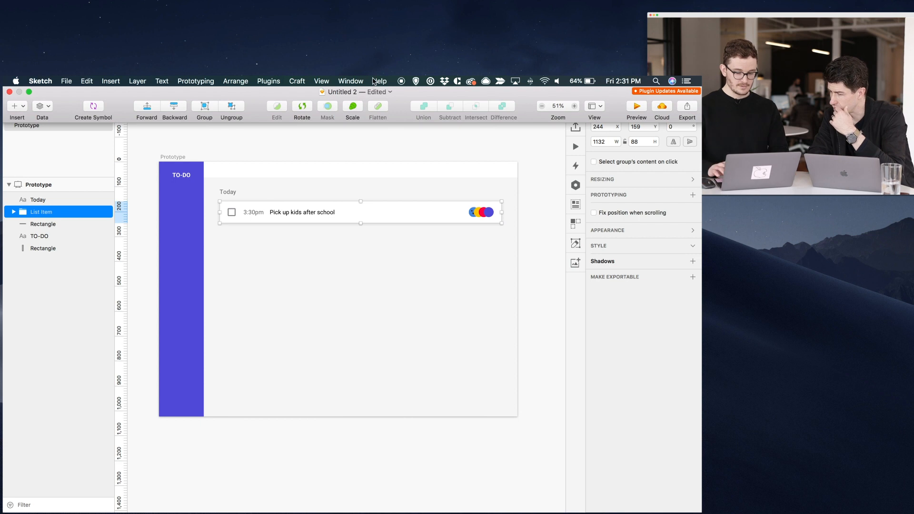
pyautogui.click(375, 82)
pyautogui.write('symbo')
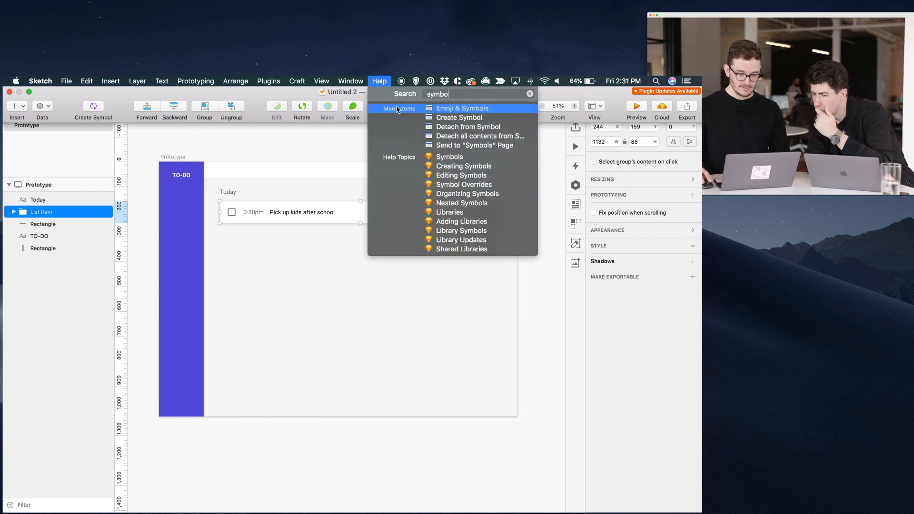
pyautogui.moveTo(455, 147)
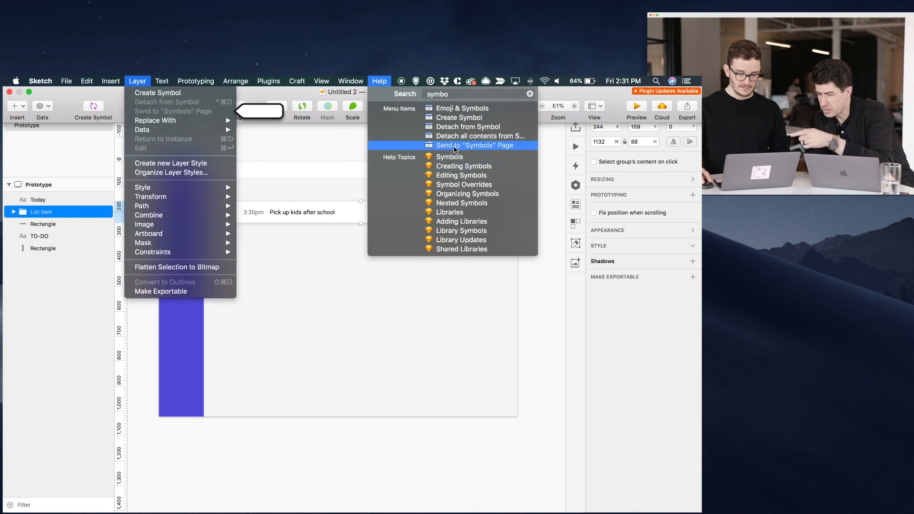
pyautogui.click(284, 142)
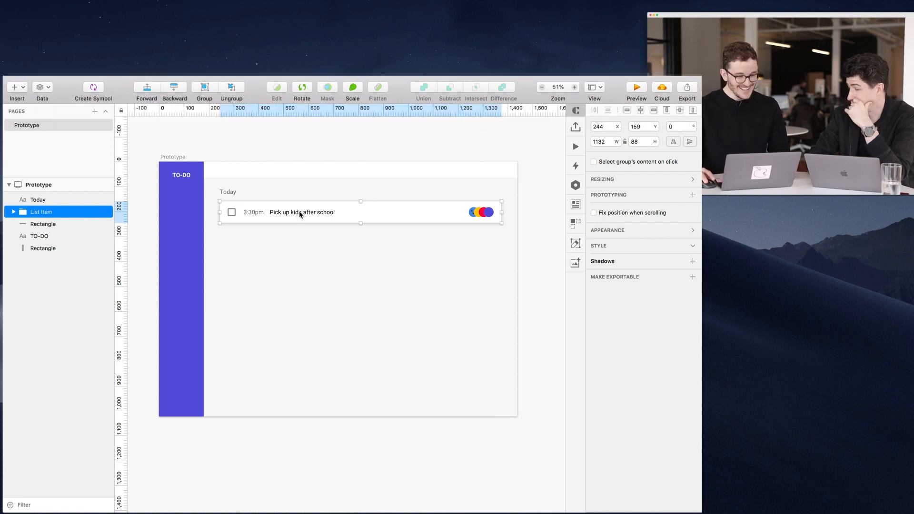
# Create a symbol named List Item/Default from the List Item group and send it to the Symbols page
pyautogui.click(134, 81)
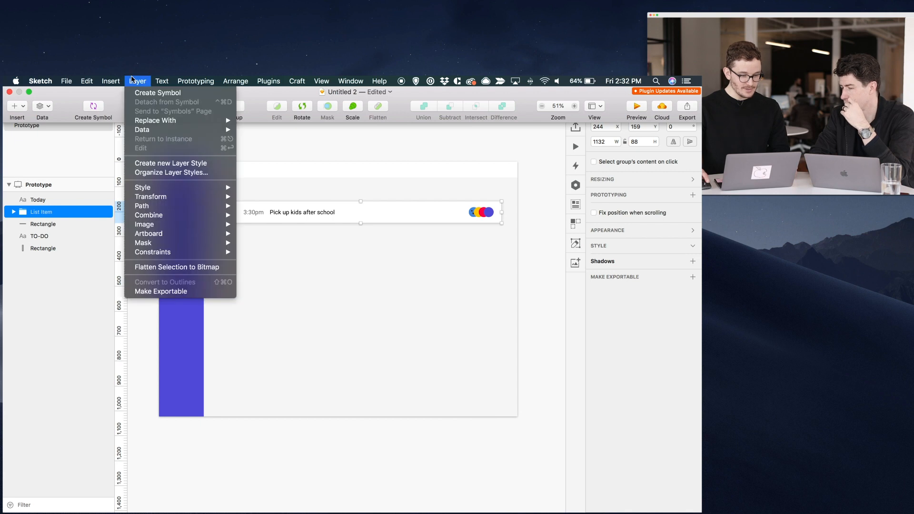
pyautogui.click(138, 92)
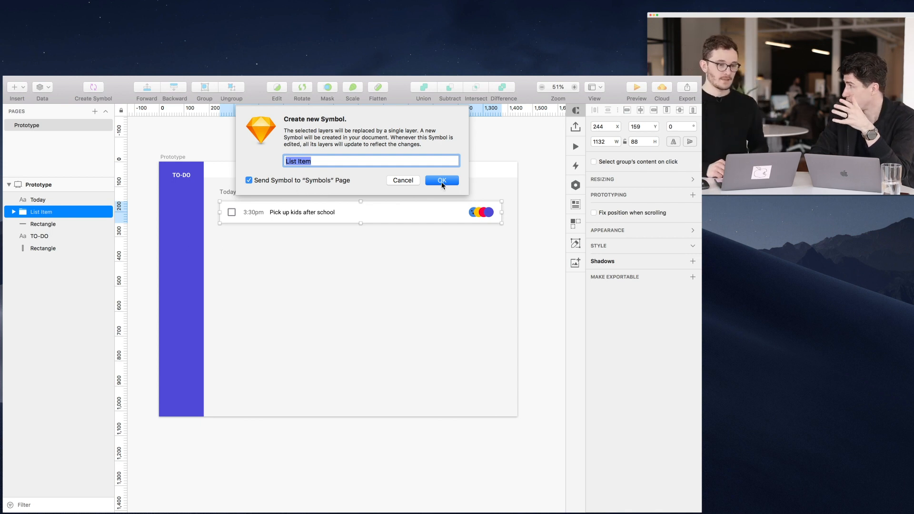
pyautogui.press('Right')
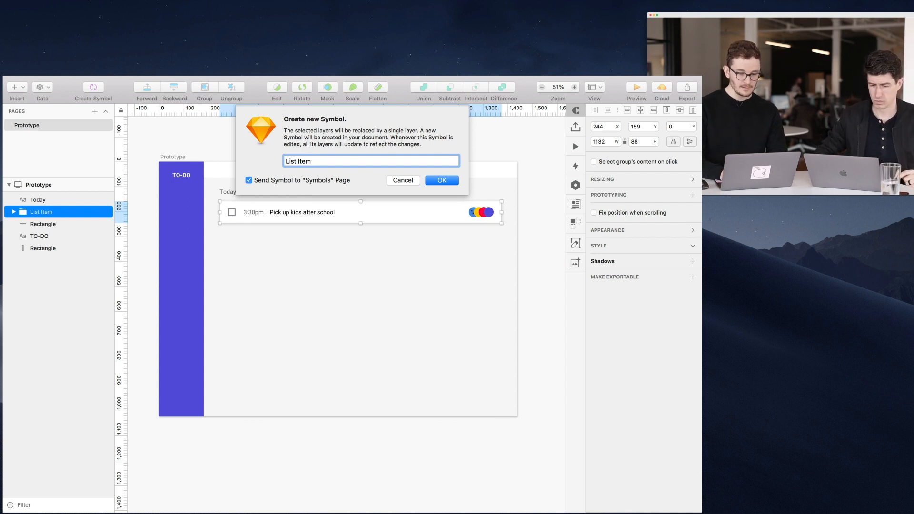
pyautogui.write('/Defaul')
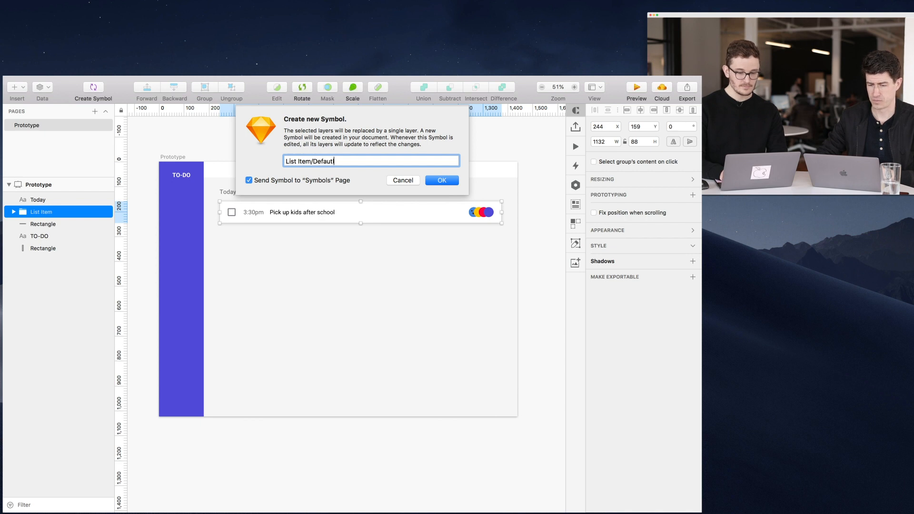
pyautogui.write('t')
pyautogui.press('Return')
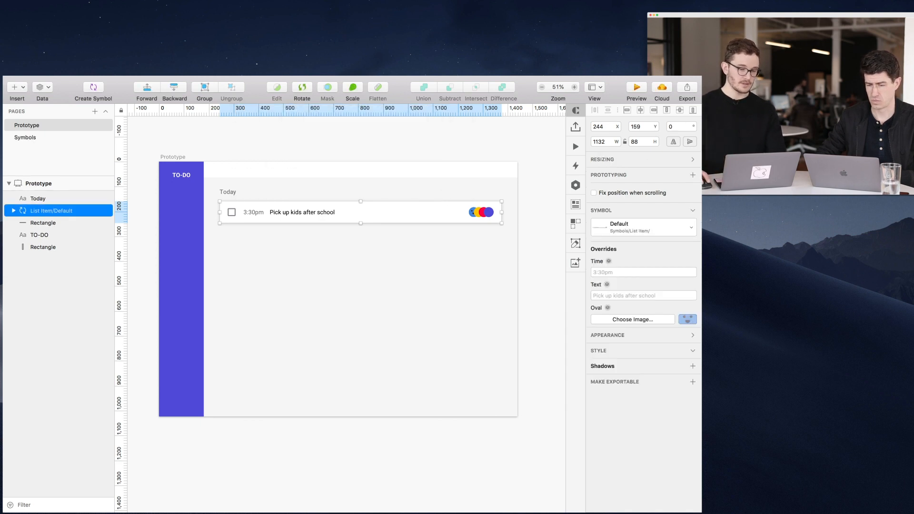
# Open the Symbols page at the List Item/Default symbol
pyautogui.click(30, 138)
pyautogui.scroll(-5, 280, 246)
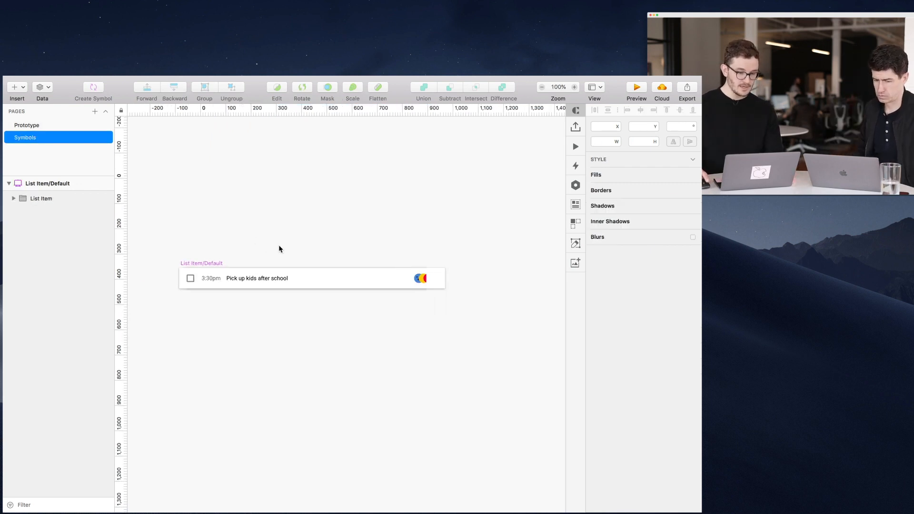
pyautogui.moveTo(272, 239); pyautogui.dragTo(311, 213)
pyautogui.scroll(5, 260, 237)
pyautogui.scroll(2, 225, 229)
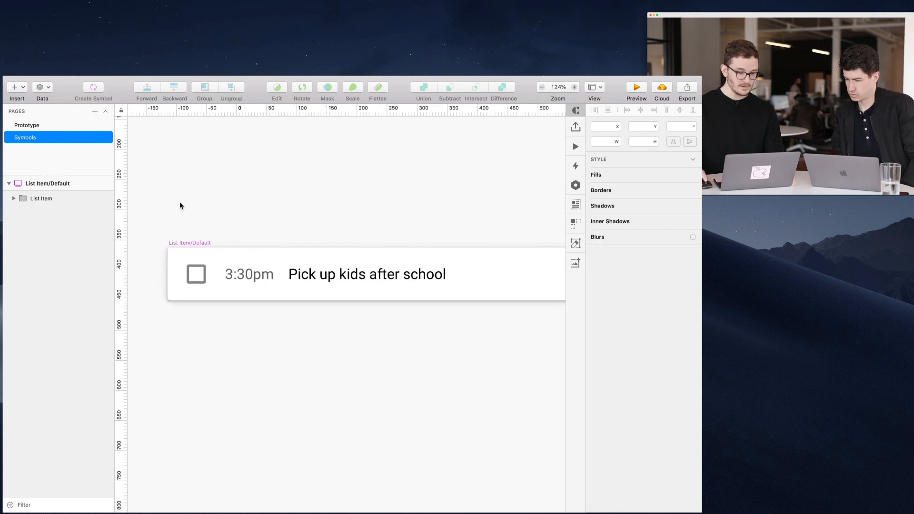
# Try moving the background rectangle out of the List Item/Default symbol, undo the move, and select the symbol's artboard
pyautogui.moveTo(177, 252); pyautogui.dragTo(273, 401)
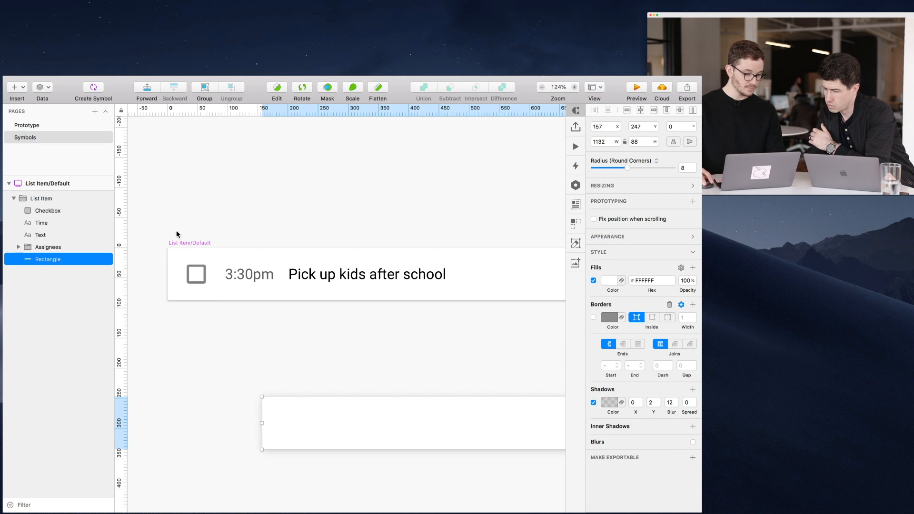
pyautogui.hotkey('ctrl', 'z')
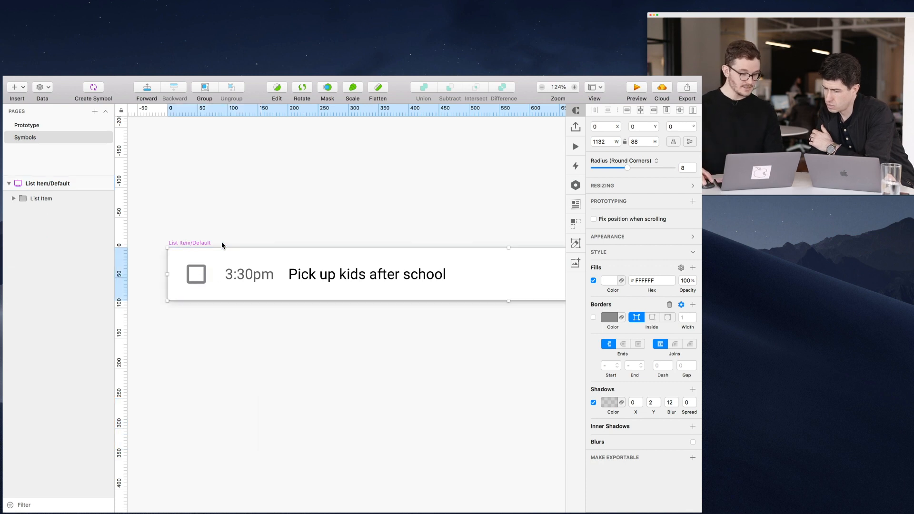
pyautogui.click(207, 242)
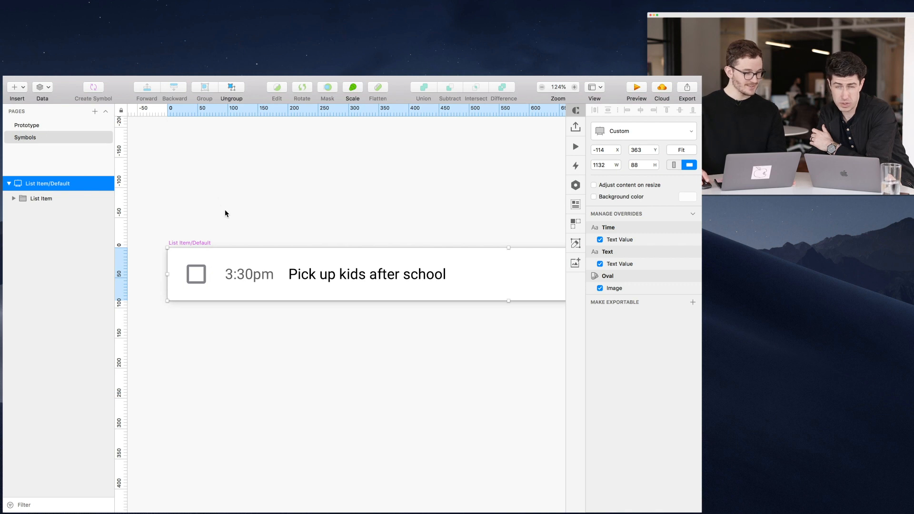
# Duplicate the List Item/Default symbol artboard directly below the original
pyautogui.scroll(-5, 227, 216)
pyautogui.click(242, 198)
pyautogui.moveTo(309, 209); pyautogui.dragTo(290, 198)
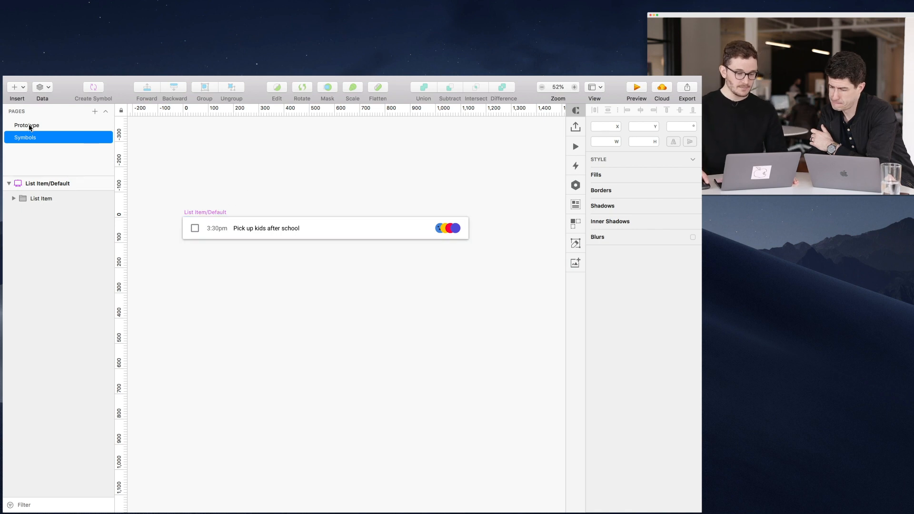
pyautogui.click(206, 214)
pyautogui.moveTo(206, 214); pyautogui.dragTo(207, 249)
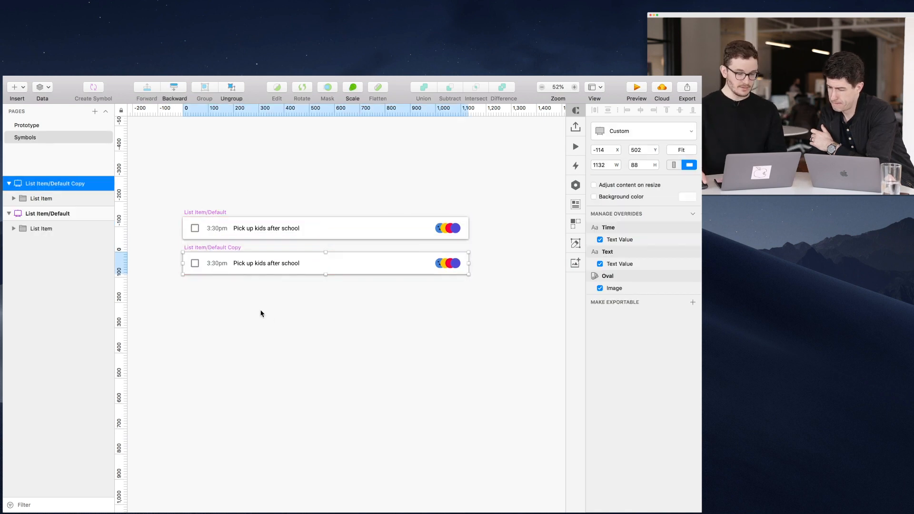
pyautogui.doubleClick(274, 265)
pyautogui.click(190, 309)
# Rename the duplicated symbol artboard as List Item/Selected
pyautogui.scroll(5, 196, 265)
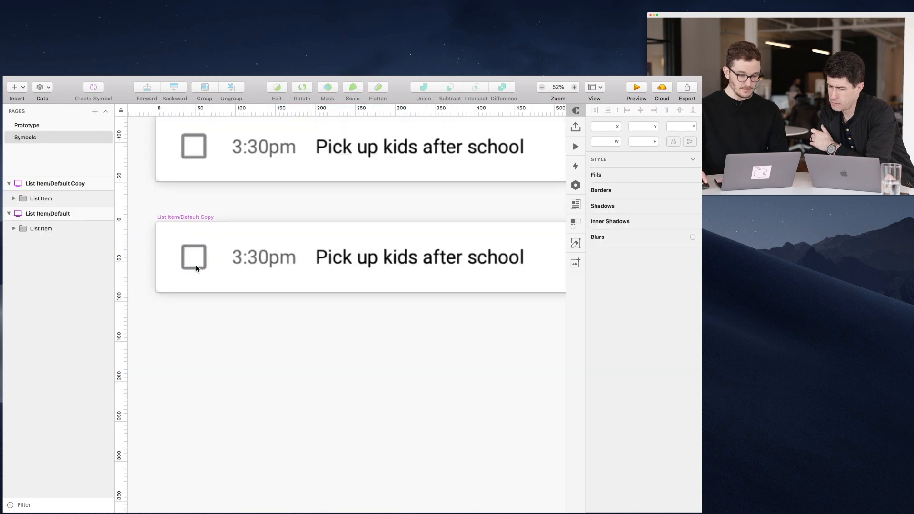
pyautogui.click(189, 219)
pyautogui.doubleClick(76, 183)
pyautogui.press('Right')
pyautogui.press('BackSpace')
pyautogui.press('BackSpace')
pyautogui.press('BackSpace')
pyautogui.press('BackSpace')
pyautogui.press('BackSpace')
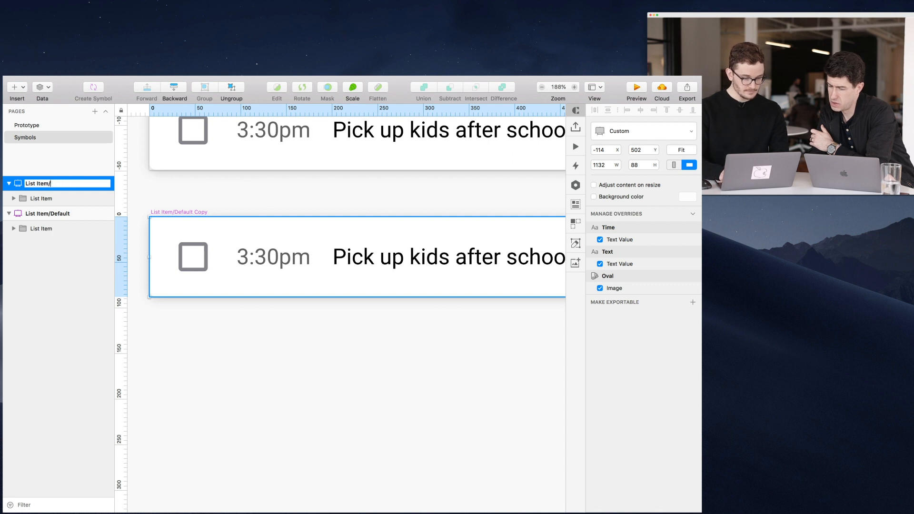
pyautogui.write('Selected')
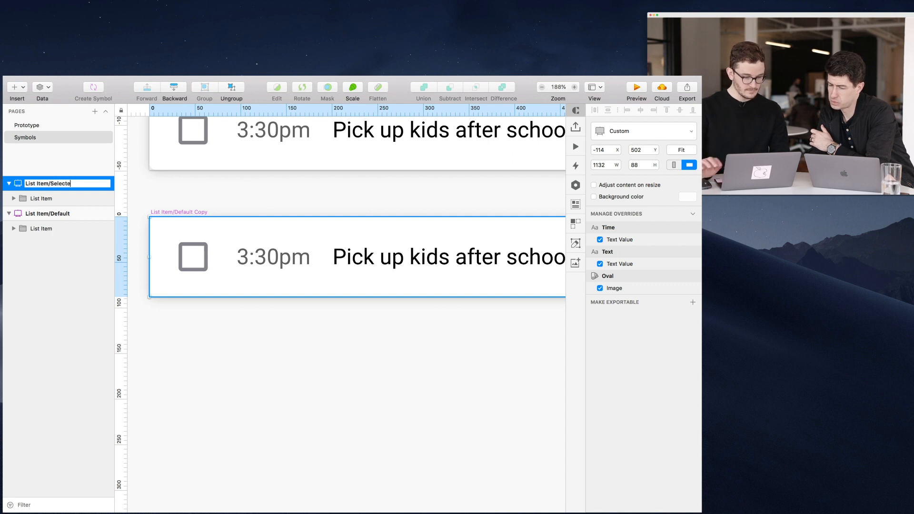
pyautogui.press('Return')
# Draw an open three-point check mark with the Vector tool over the checkbox of the List Item/Selected symbol
pyautogui.click(199, 266)
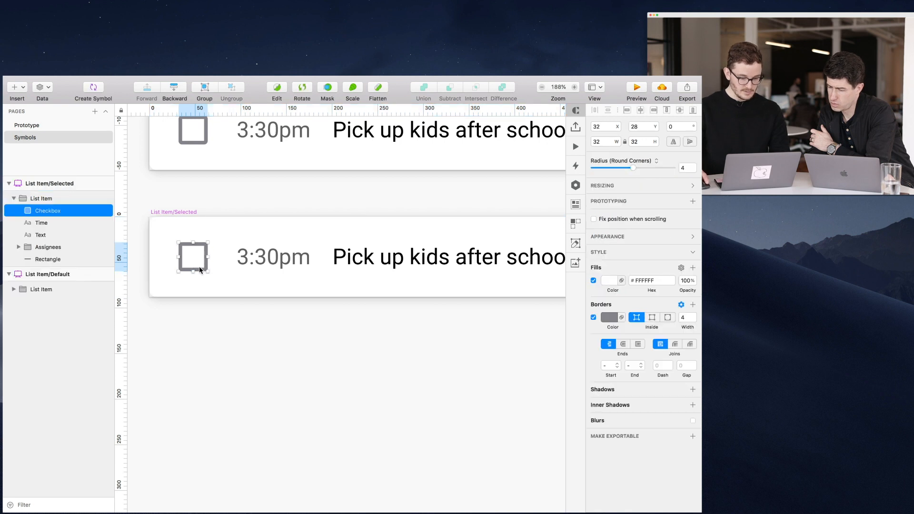
pyautogui.press('v')
pyautogui.click(185, 258)
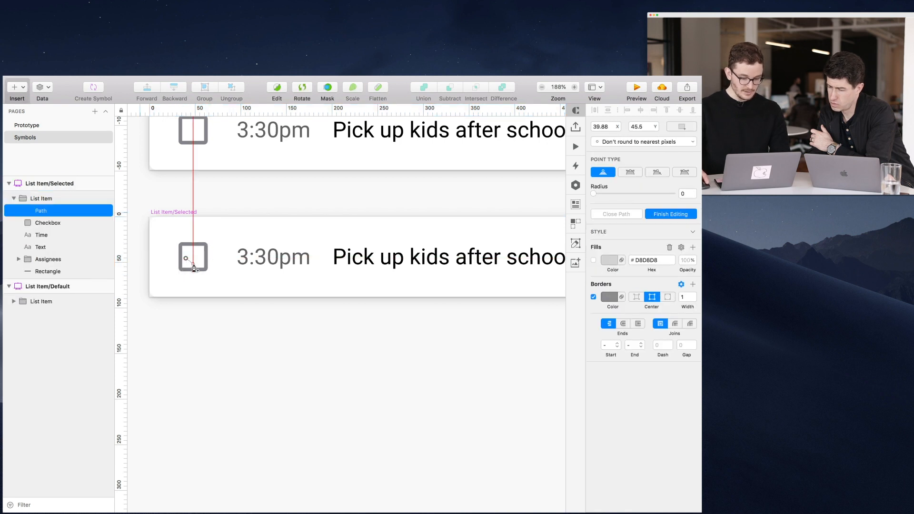
pyautogui.click(192, 265)
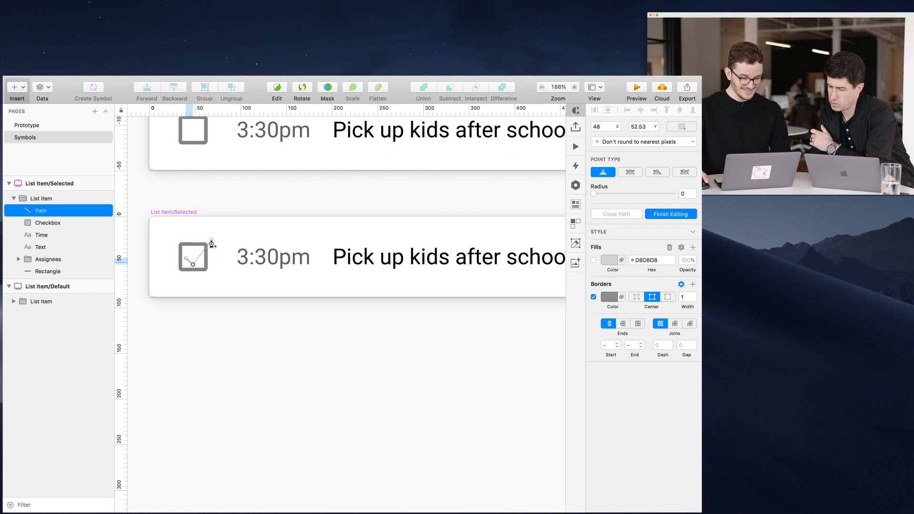
pyautogui.click(212, 240)
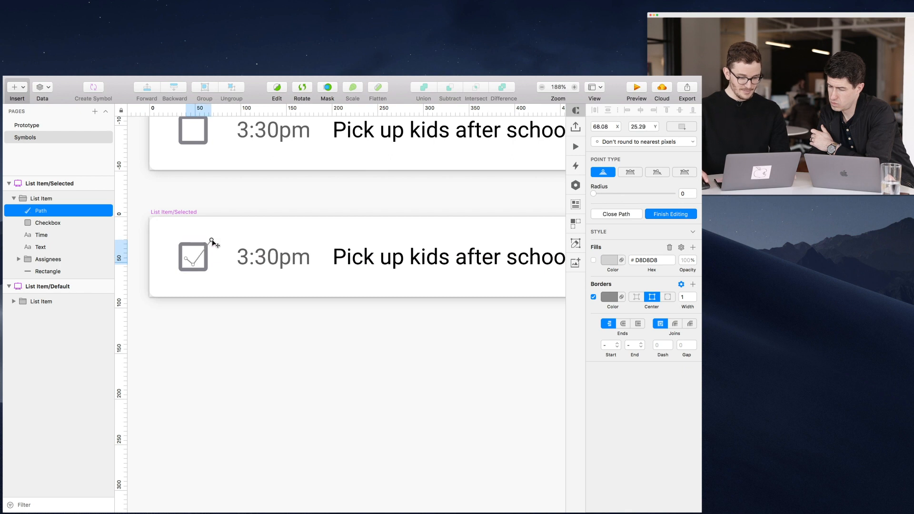
# Set the check mark path's border width to 6 and finish editing the path
pyautogui.click(694, 296)
pyautogui.click(693, 295)
pyautogui.click(694, 296)
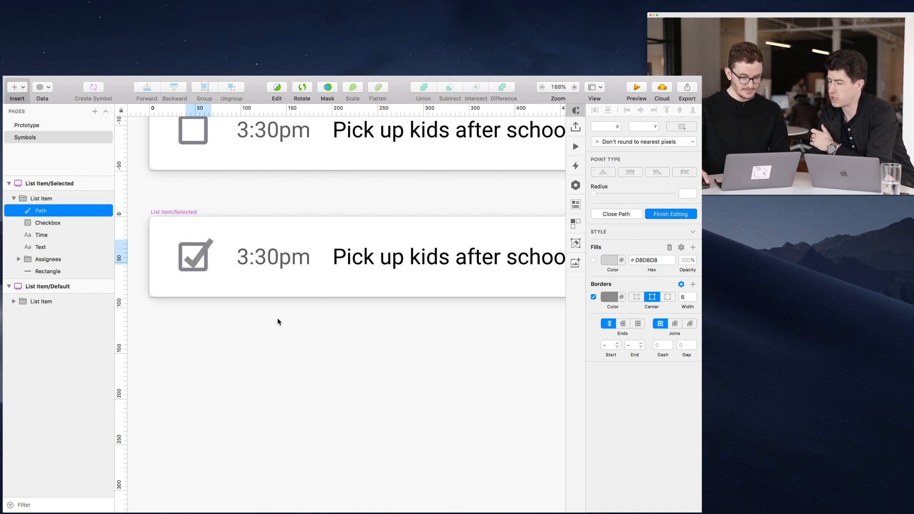
pyautogui.press('Escape')
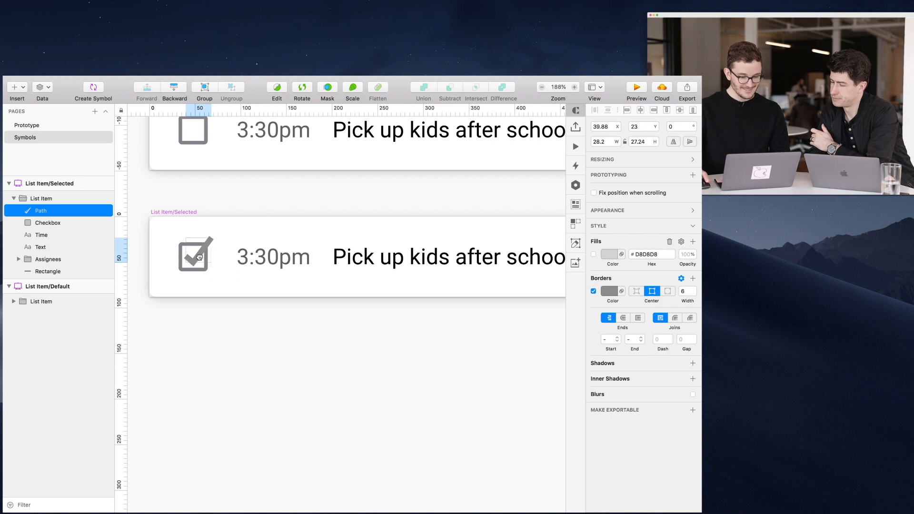
pyautogui.click(236, 342)
# Fill the background rectangle of the List Item/Selected symbol with a light tint of the iOS UI Design green
pyautogui.scroll(-5, 236, 343)
pyautogui.moveTo(376, 388); pyautogui.dragTo(337, 375)
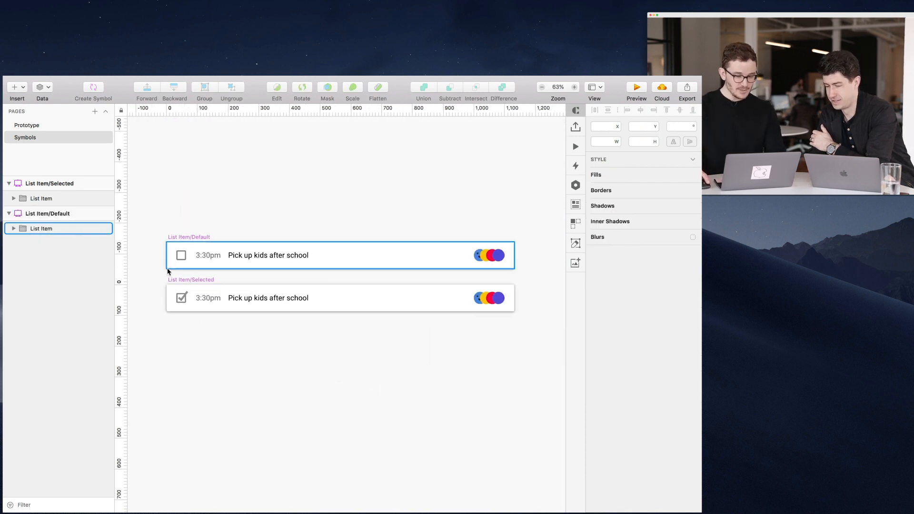
pyautogui.click(399, 308)
pyautogui.click(611, 281)
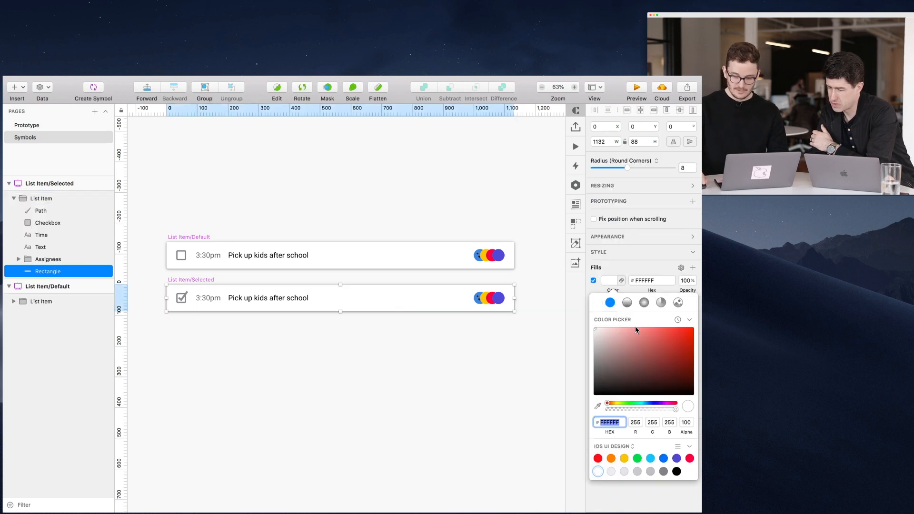
pyautogui.click(636, 458)
pyautogui.moveTo(619, 338)
pyautogui.mouseDown()
pyautogui.moveTo(610, 330)
pyautogui.moveTo(626, 330)
pyautogui.moveTo(611, 326)
pyautogui.mouseUp()
pyautogui.click(284, 292)
pyautogui.click(178, 185)
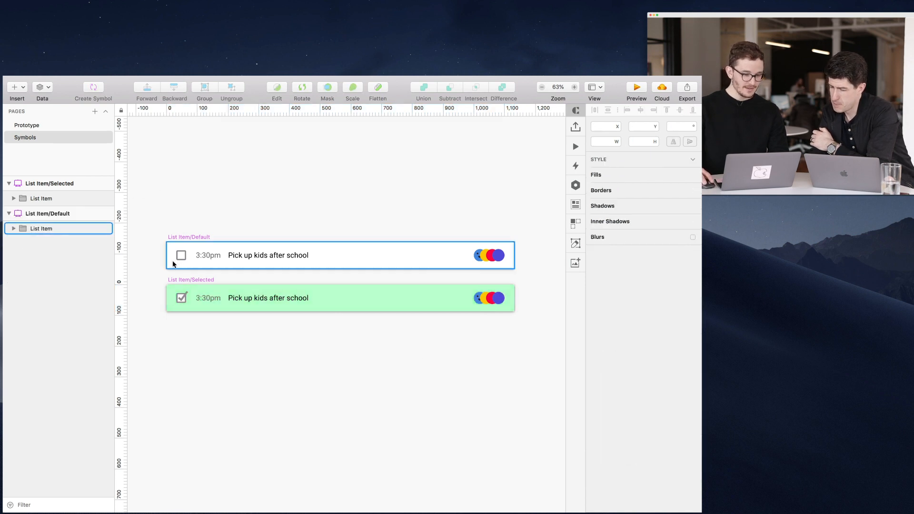
# Examine the document's List Item symbols available for insertion on the Prototype page, and return to the Symbols page
pyautogui.click(29, 125)
pyautogui.click(272, 205)
pyautogui.press('Escape')
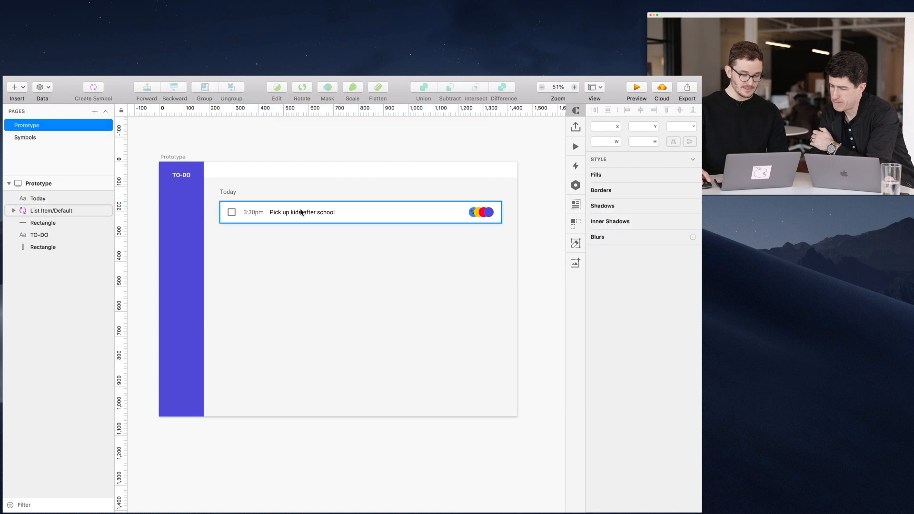
pyautogui.click(300, 209)
pyautogui.click(438, 278)
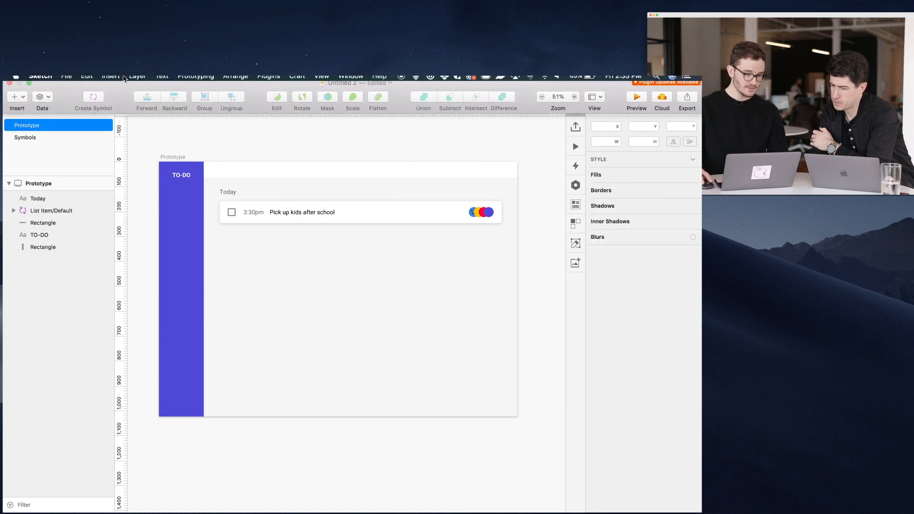
pyautogui.click(112, 81)
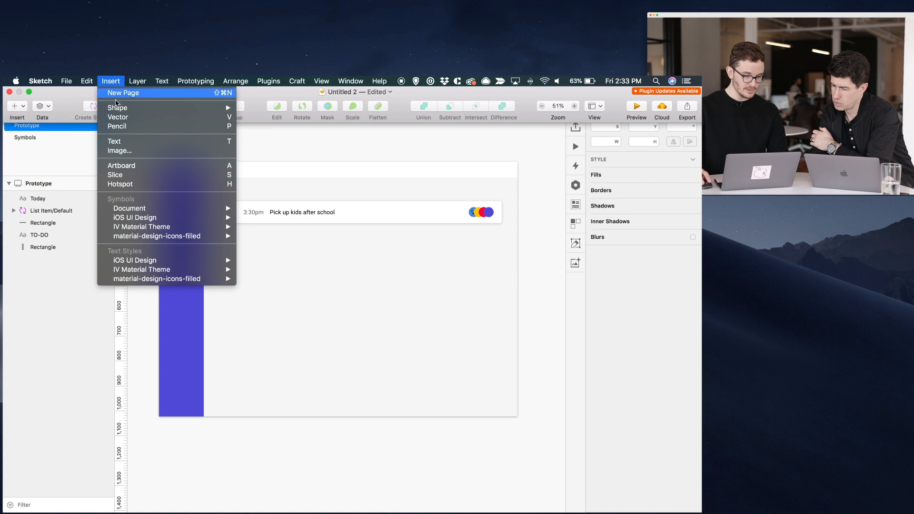
pyautogui.moveTo(153, 209)
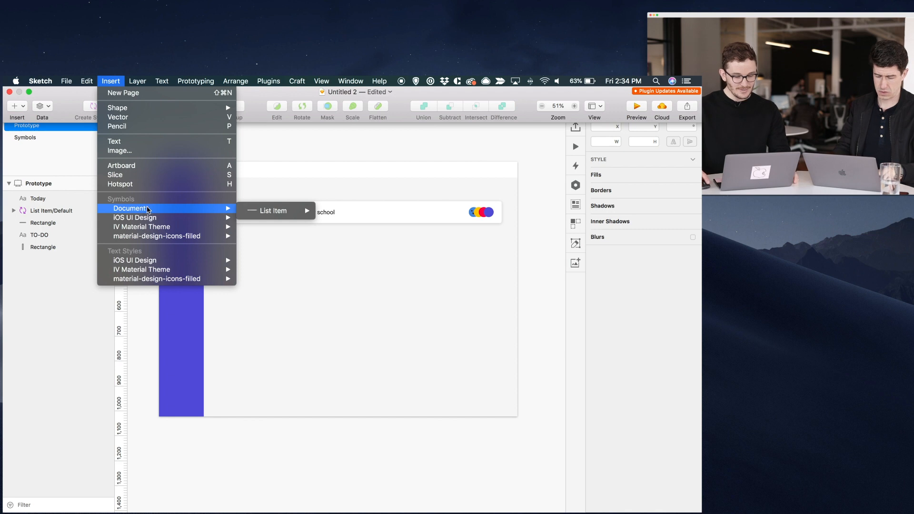
pyautogui.moveTo(263, 218)
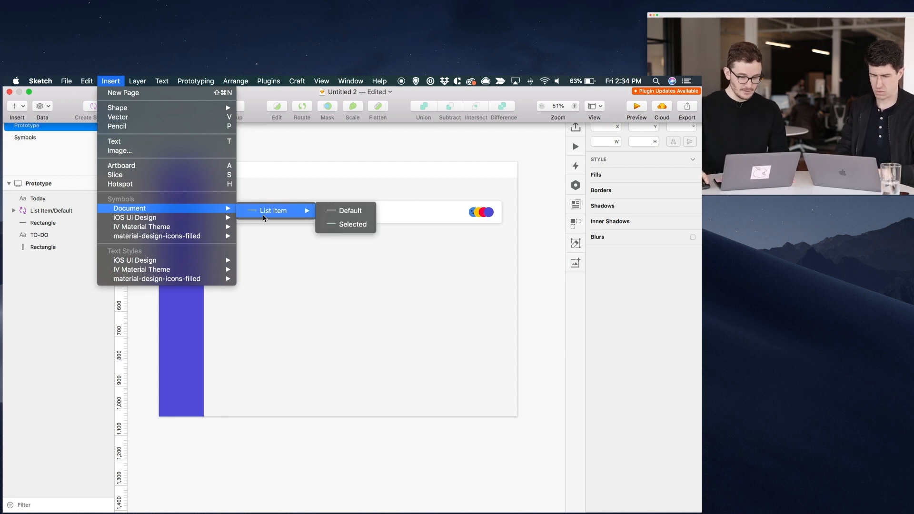
pyautogui.click(300, 146)
pyautogui.click(25, 137)
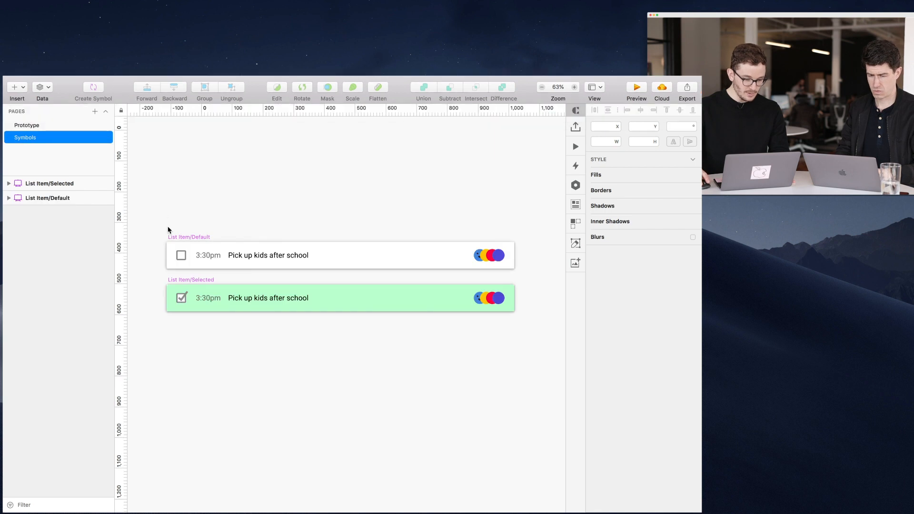
# Insert a List Item/Default symbol instance below the existing to-do item on the Prototype artboard
pyautogui.scroll(5, 167, 230)
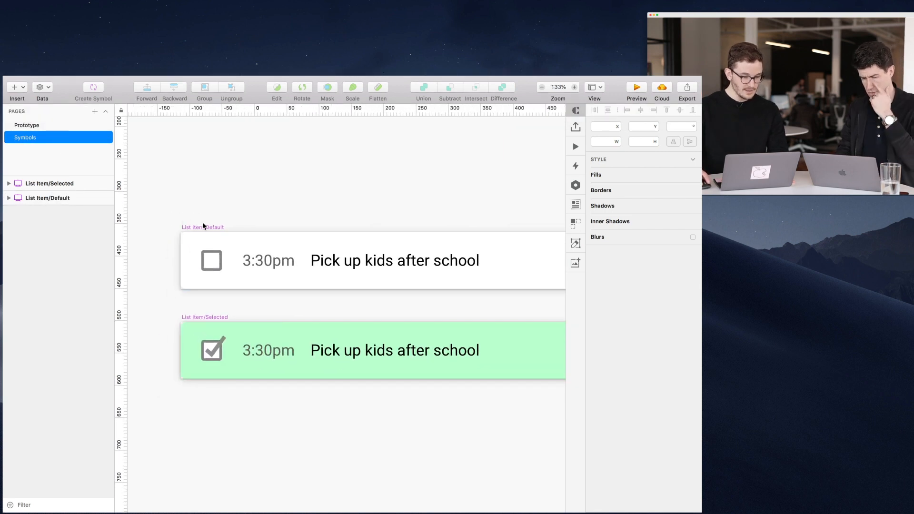
pyautogui.click(28, 125)
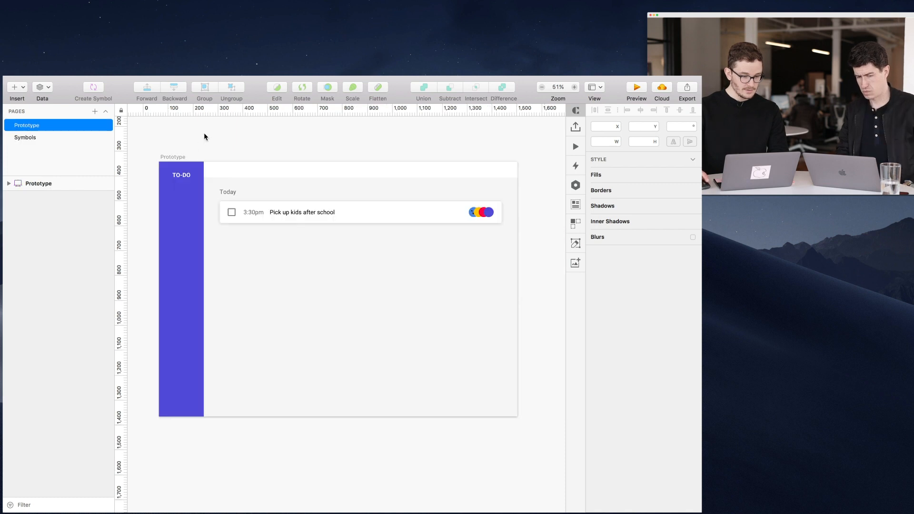
pyautogui.click(108, 81)
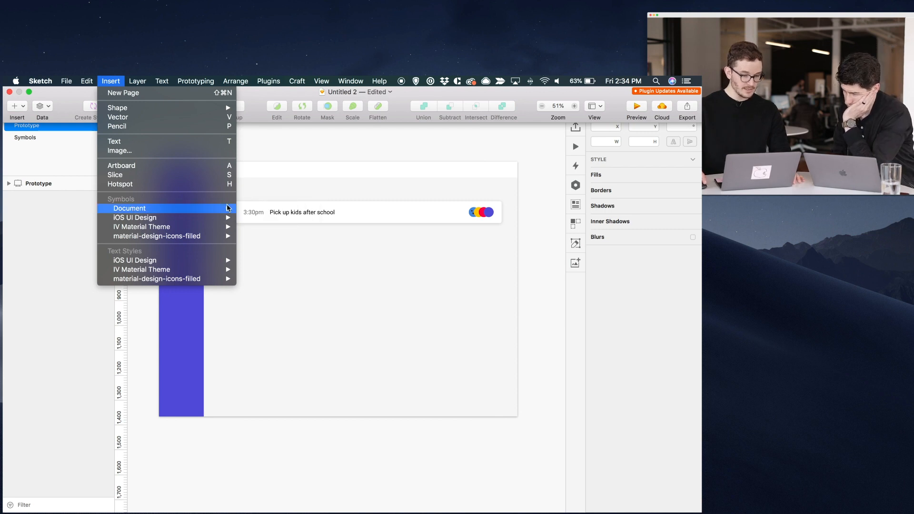
pyautogui.moveTo(227, 208)
pyautogui.moveTo(276, 211)
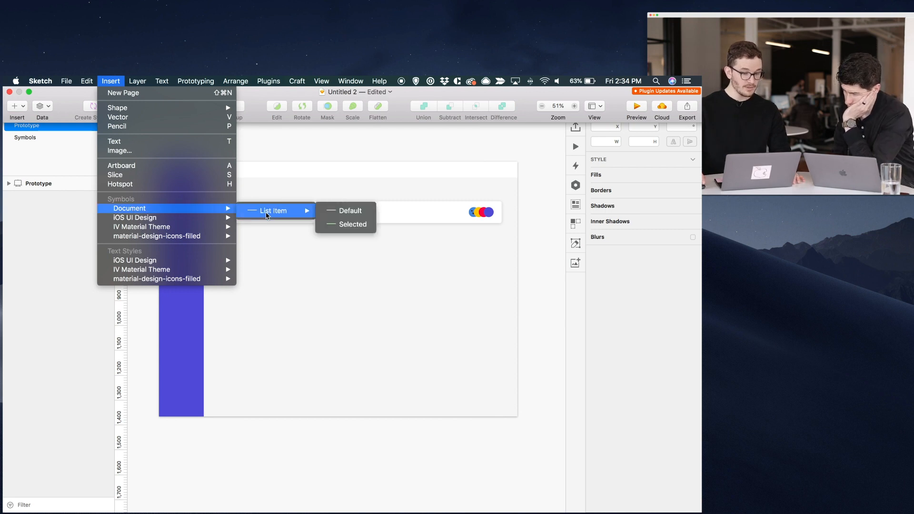
pyautogui.click(363, 212)
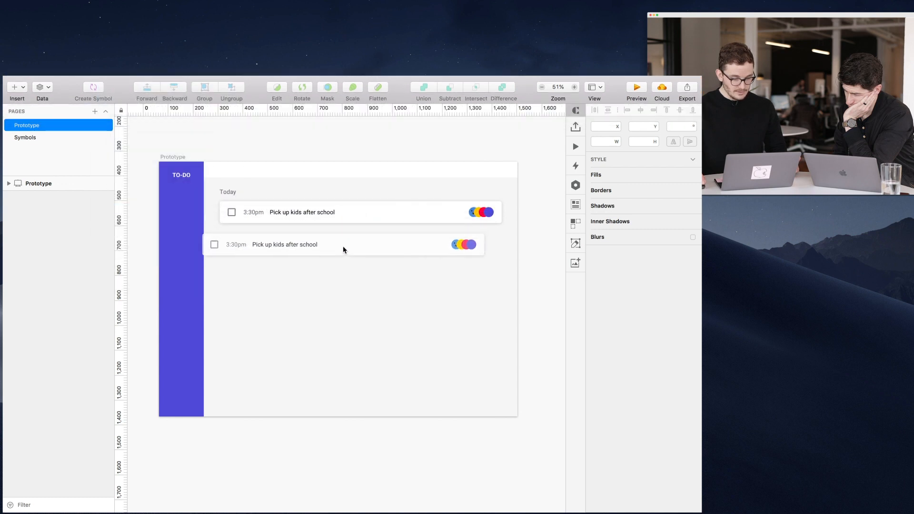
pyautogui.click(359, 246)
# Duplicate the new list item twice, stacking the copies beneath it as the third and fourth rows under Today
pyautogui.moveTo(263, 243); pyautogui.dragTo(323, 270)
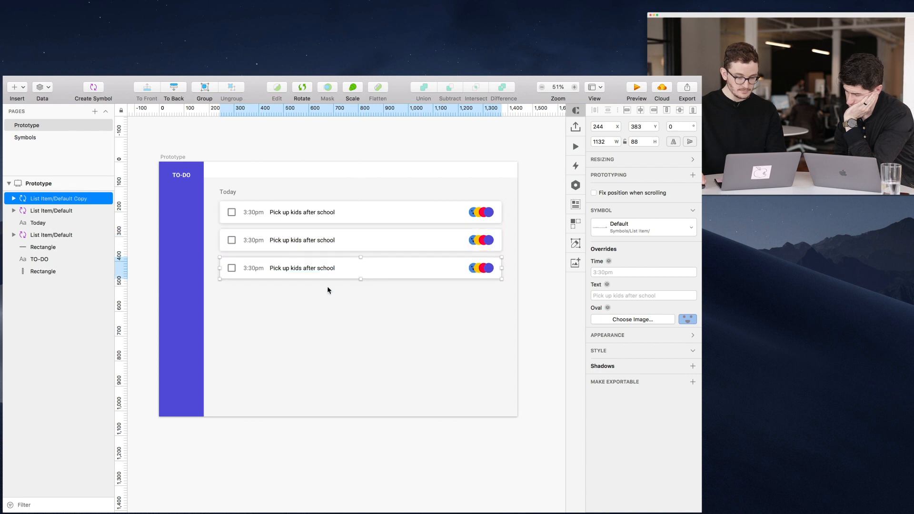
pyautogui.press('Escape')
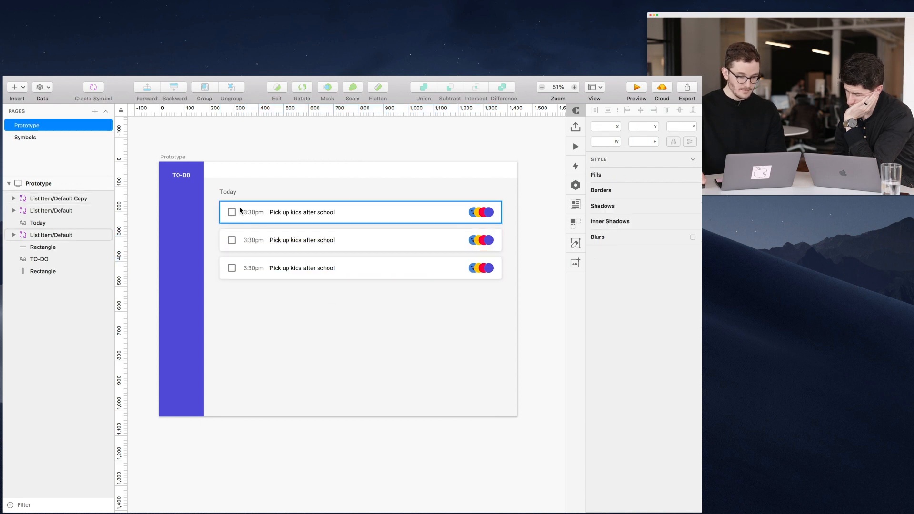
pyautogui.moveTo(267, 275); pyautogui.dragTo(267, 303)
pyautogui.click(626, 229)
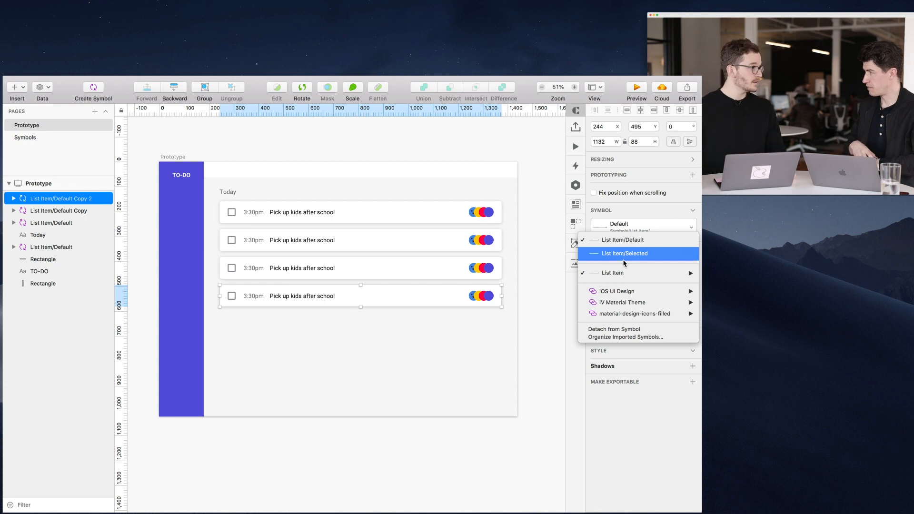
pyautogui.click(394, 364)
pyautogui.click(394, 364)
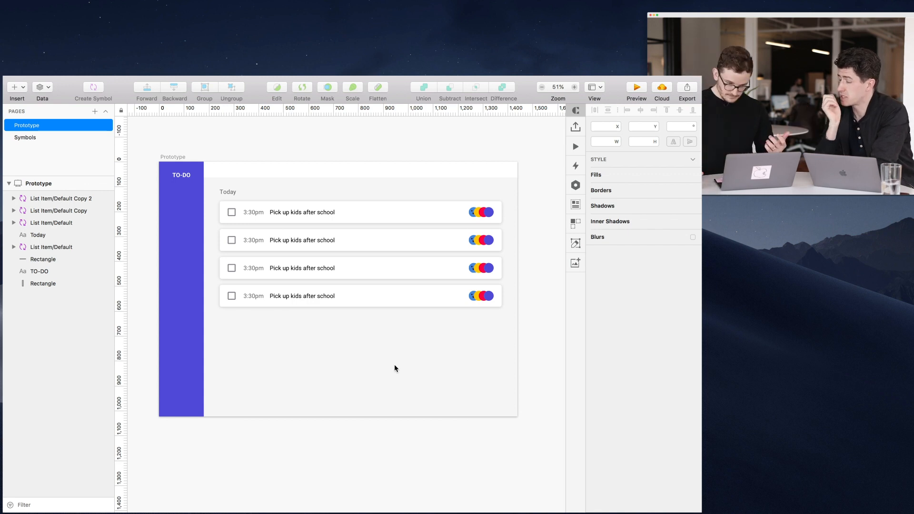
# Switch the fourth row's symbol to List Item/Selected
pyautogui.click(321, 296)
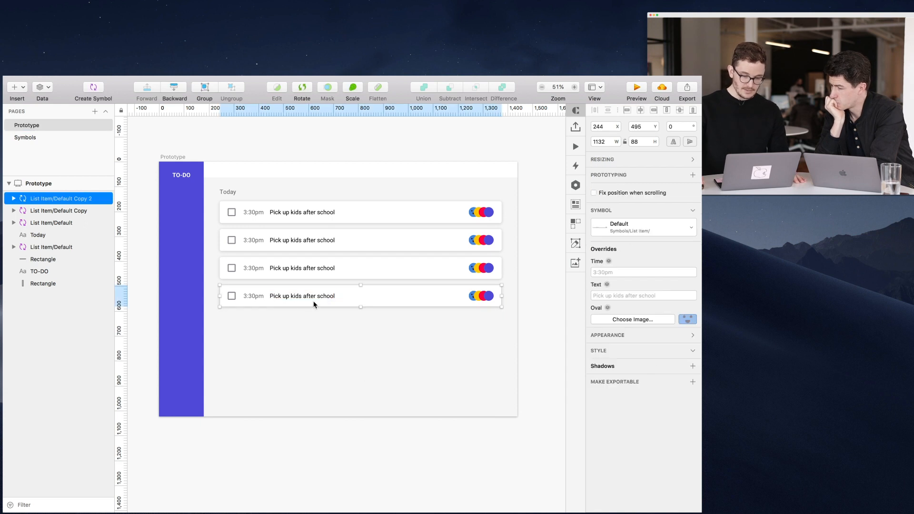
pyautogui.click(611, 226)
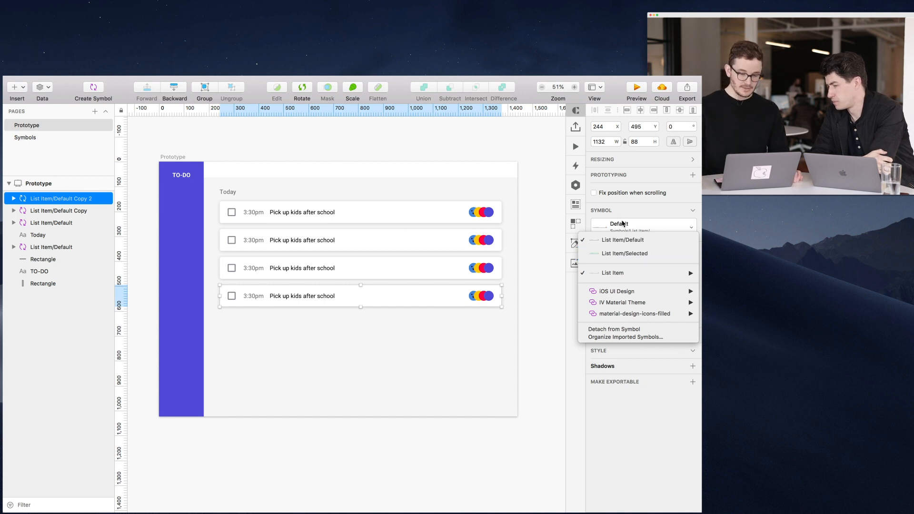
pyautogui.click(624, 257)
pyautogui.click(353, 399)
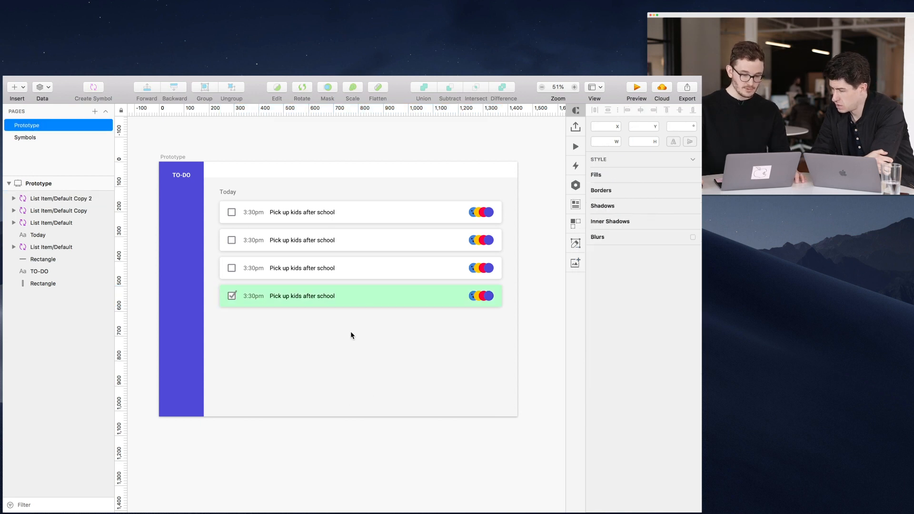
# Rename the fourth row's layer as TEST, and check the symbol masters' names on the Symbols page
pyautogui.click(239, 298)
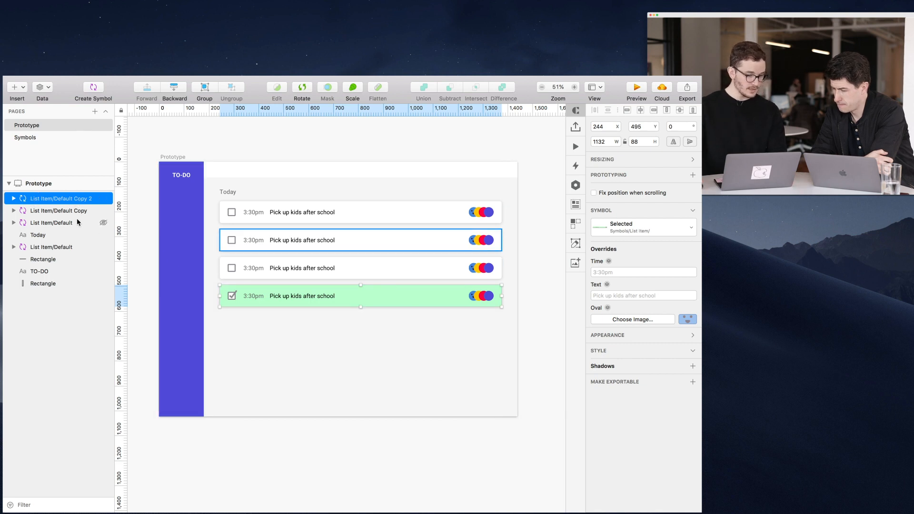
pyautogui.click(294, 357)
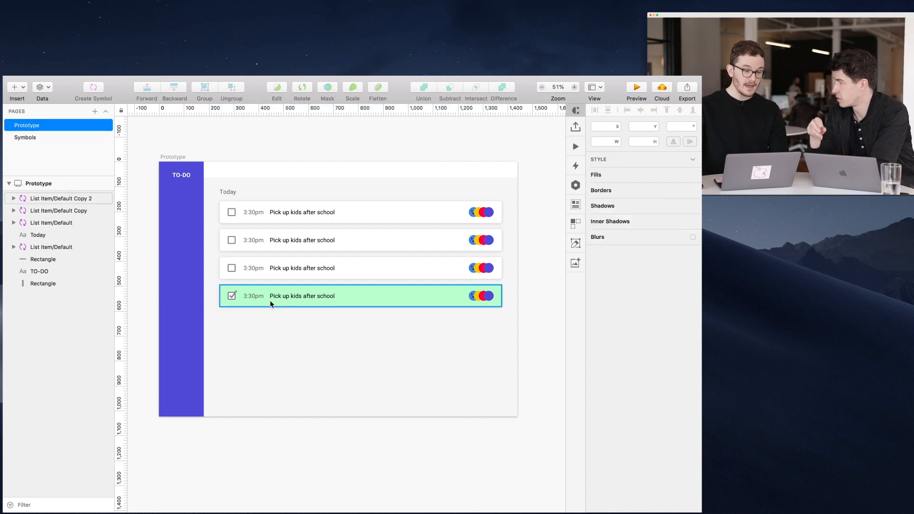
pyautogui.click(69, 199)
pyautogui.doubleClick(71, 199)
pyautogui.click(87, 199)
pyautogui.press('super+a')
pyautogui.write('TEst')
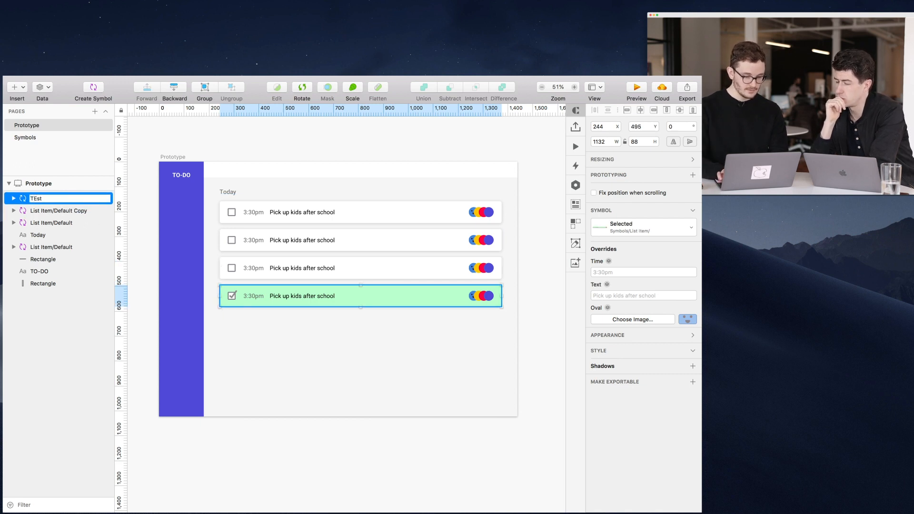
pyautogui.write('ST')
pyautogui.press('Return')
pyautogui.click(28, 138)
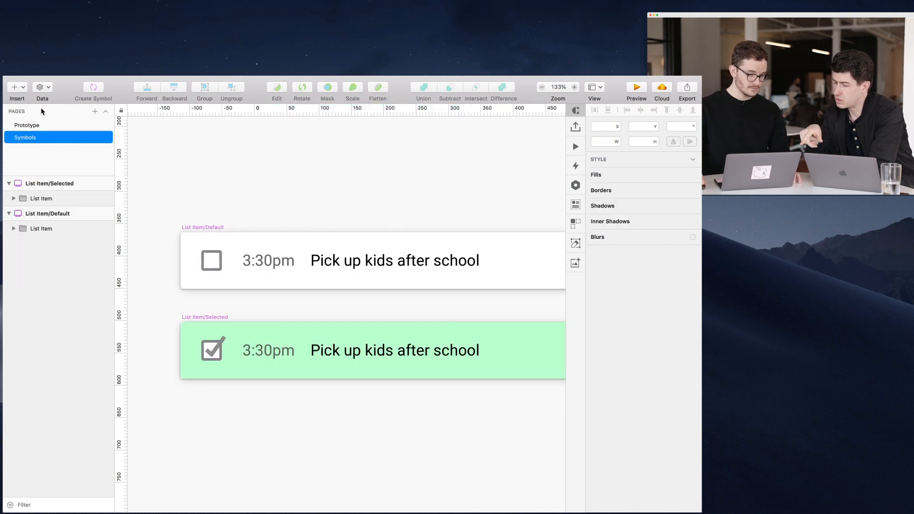
pyautogui.click(27, 127)
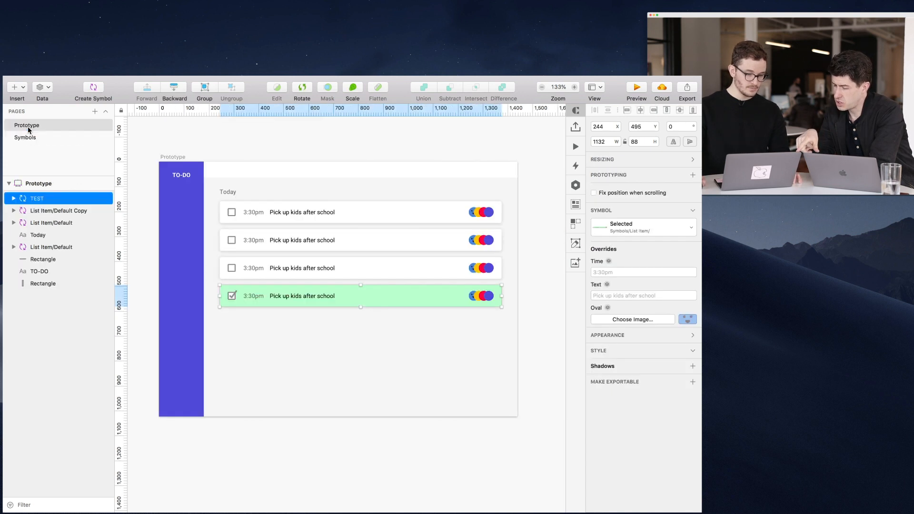
pyautogui.click(308, 332)
pyautogui.click(312, 214)
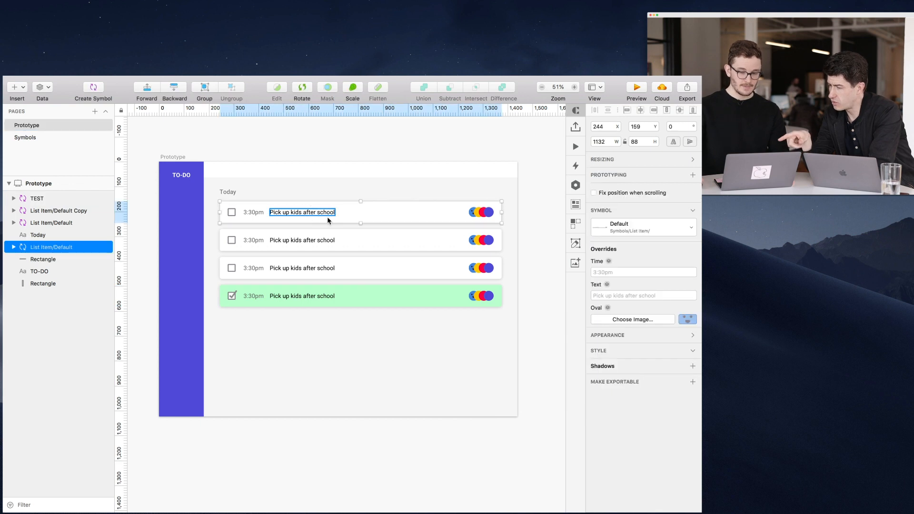
pyautogui.click(438, 149)
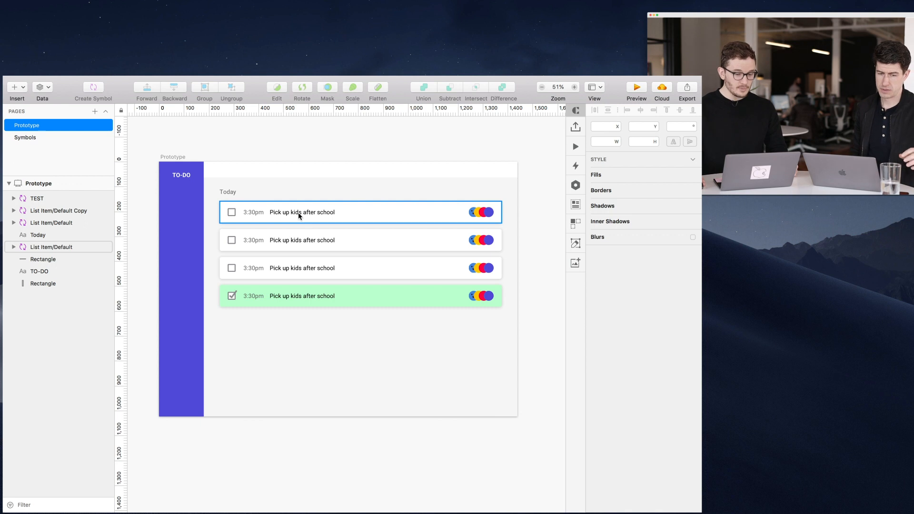
pyautogui.click(300, 215)
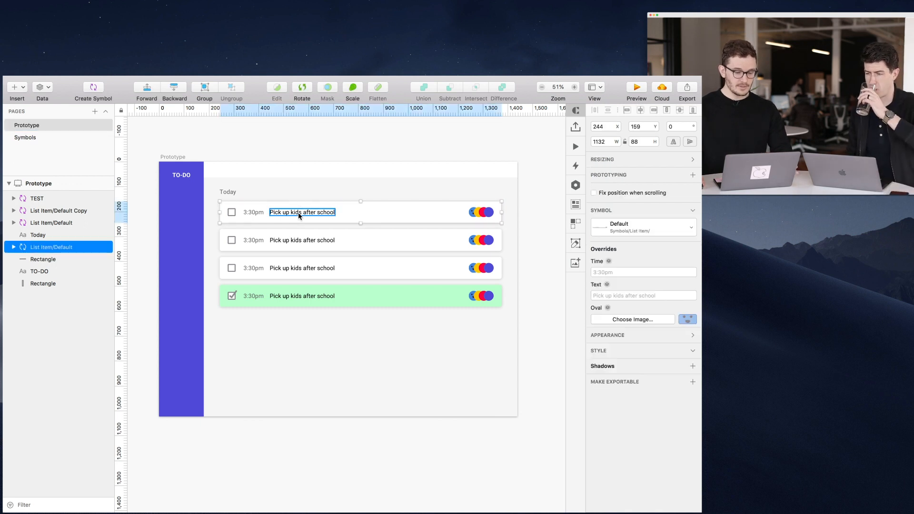
pyautogui.click(242, 192)
pyautogui.click(72, 126)
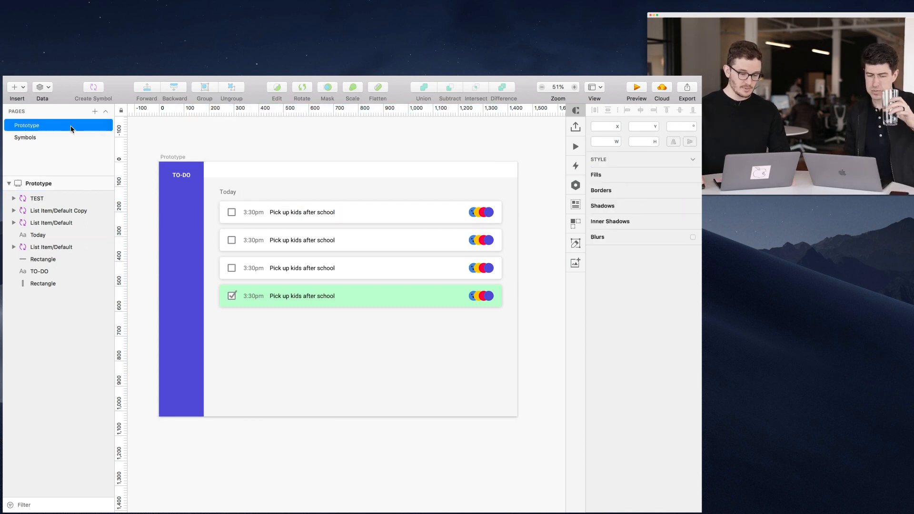
# Override the first list item's Time with 12:00pm
pyautogui.click(343, 210)
pyautogui.click(616, 271)
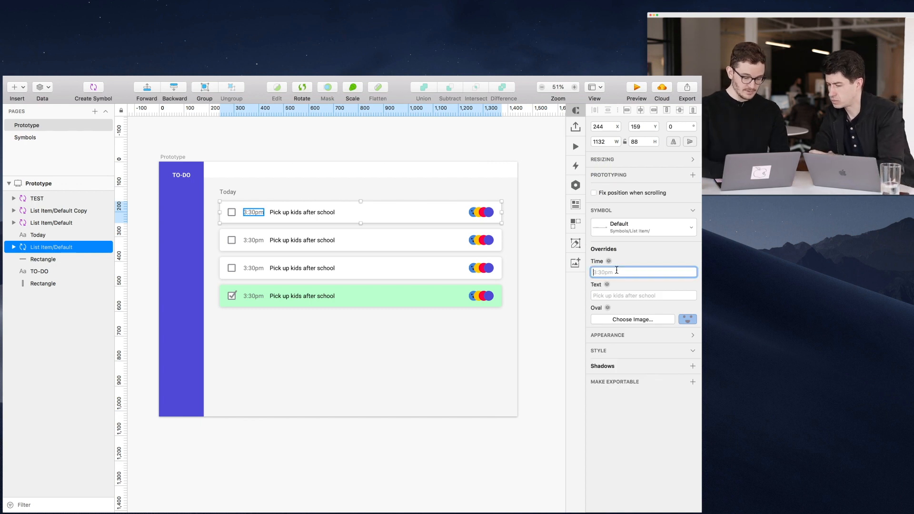
pyautogui.write('12:')
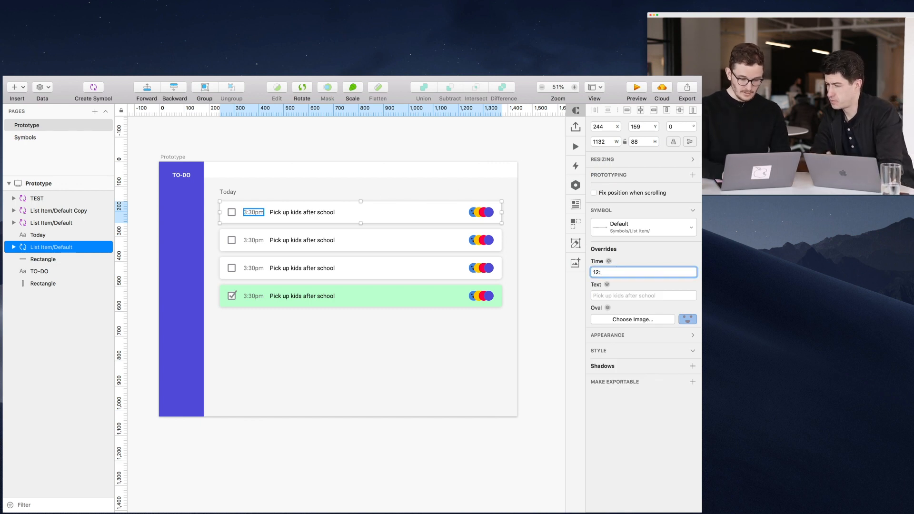
pyautogui.write('00pm')
pyautogui.press('Return')
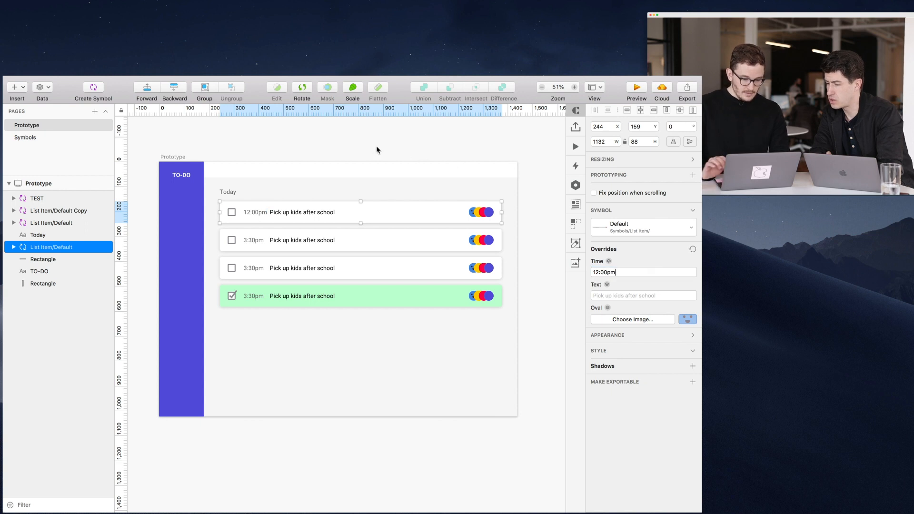
pyautogui.click(374, 150)
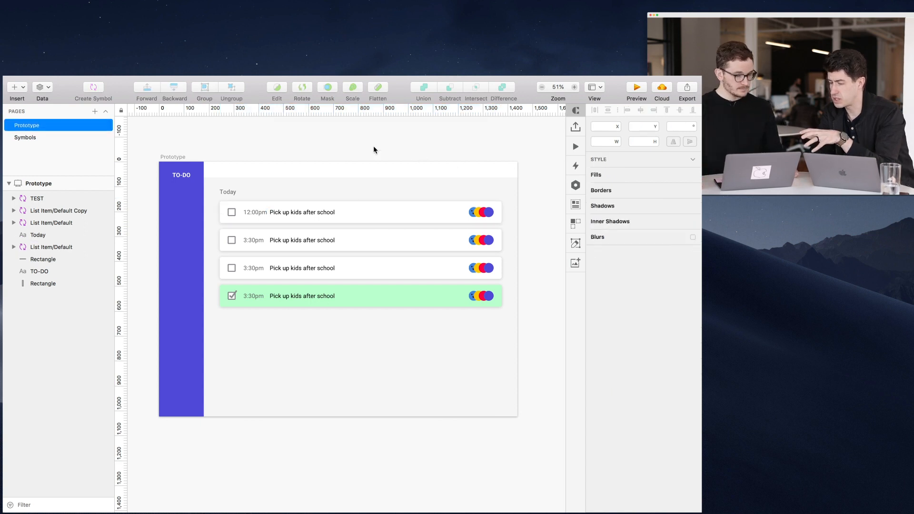
# Override the first list item's Text with "Leave work"
pyautogui.click(266, 211)
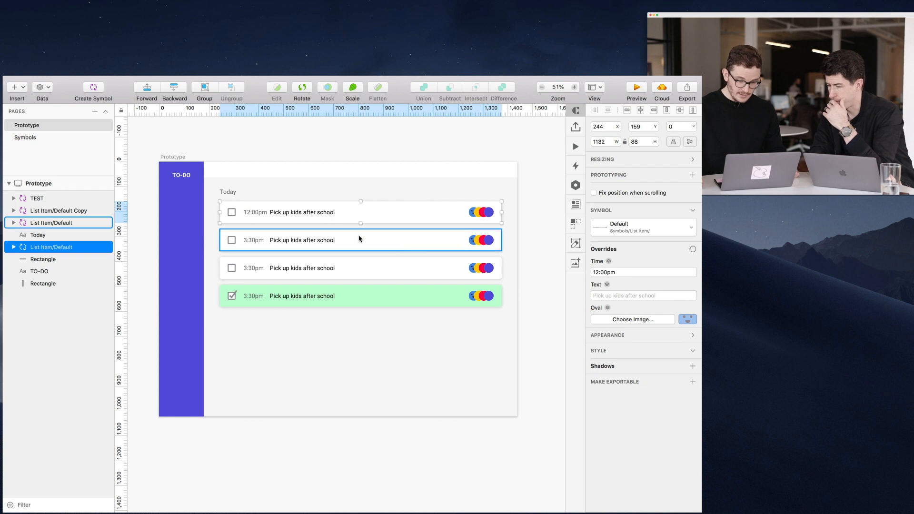
pyautogui.click(614, 295)
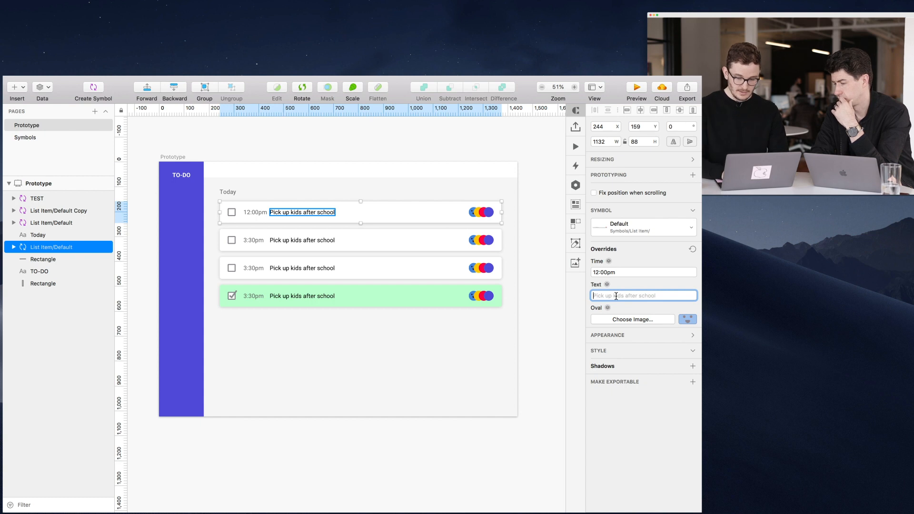
pyautogui.write('Leave work')
pyautogui.press('Return')
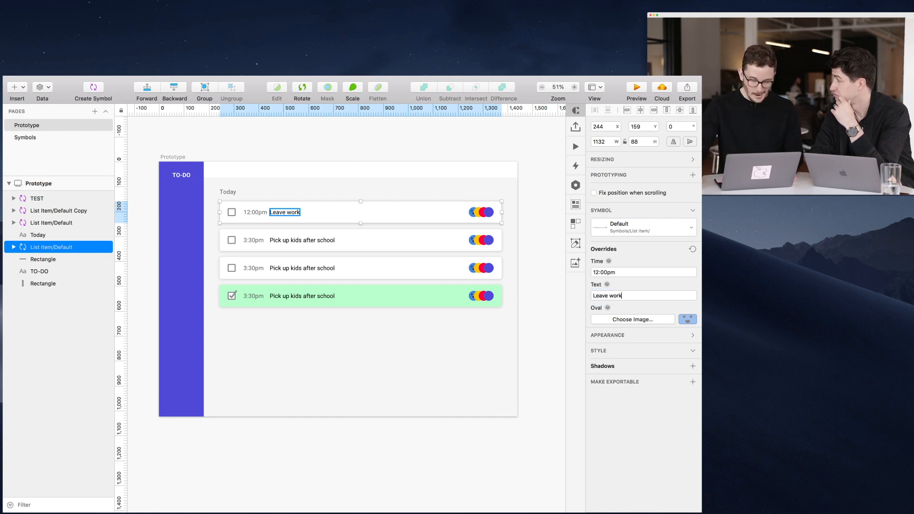
pyautogui.click(360, 139)
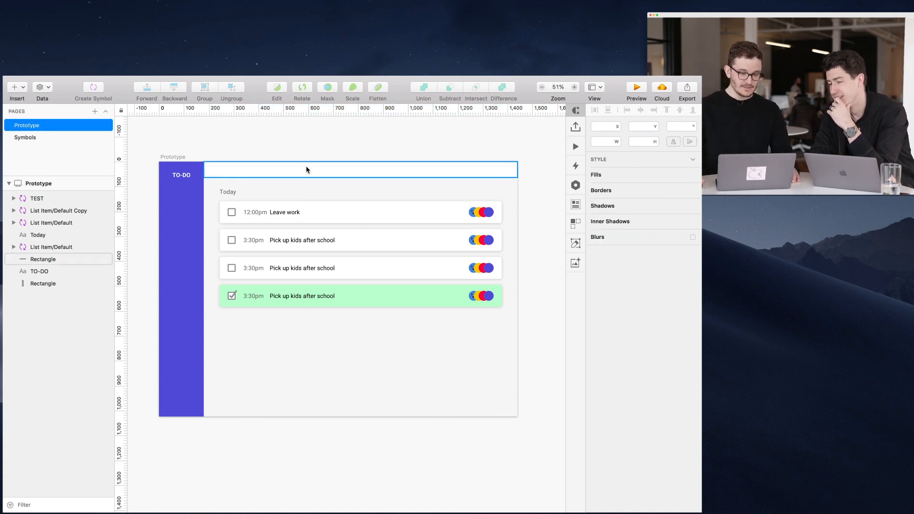
# Compare the overridden first list item on the Prototype page with the List Item/Default master on the Symbols page
pyautogui.click(323, 220)
pyautogui.click(29, 138)
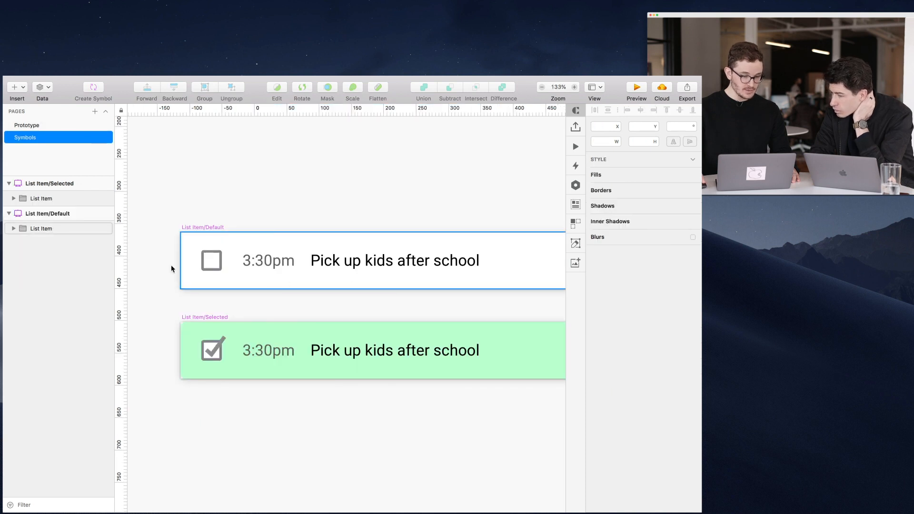
pyautogui.click(28, 126)
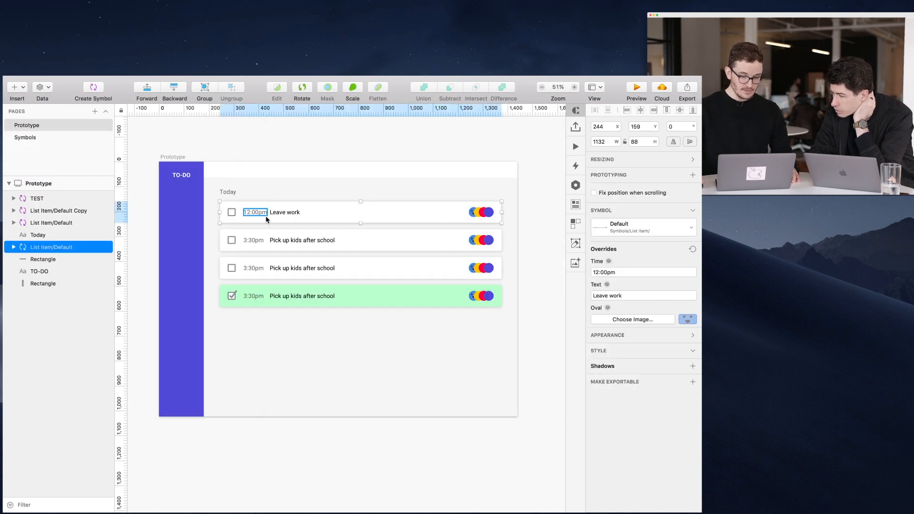
pyautogui.press('Escape')
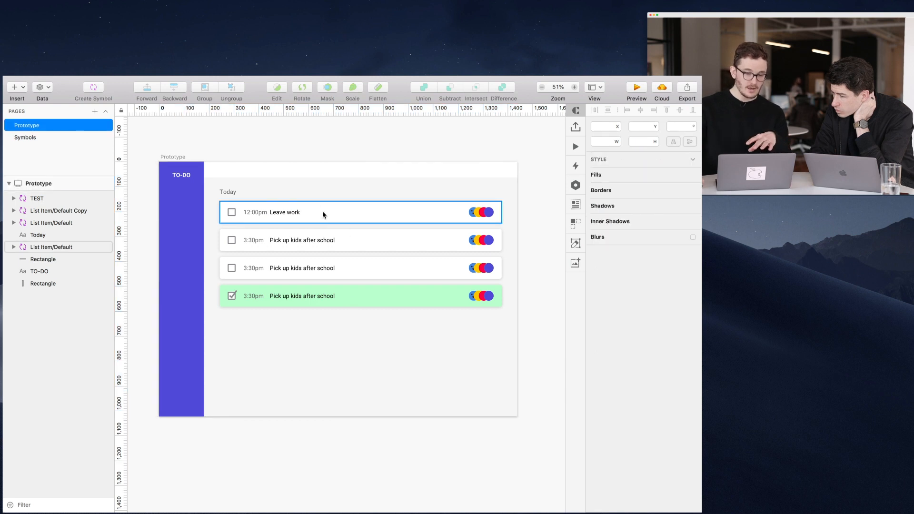
pyautogui.click(313, 204)
# Fill the background rectangle of the List Item/Default symbol with a light tint of the iOS UI Design purple, C7C7FD
pyautogui.click(41, 136)
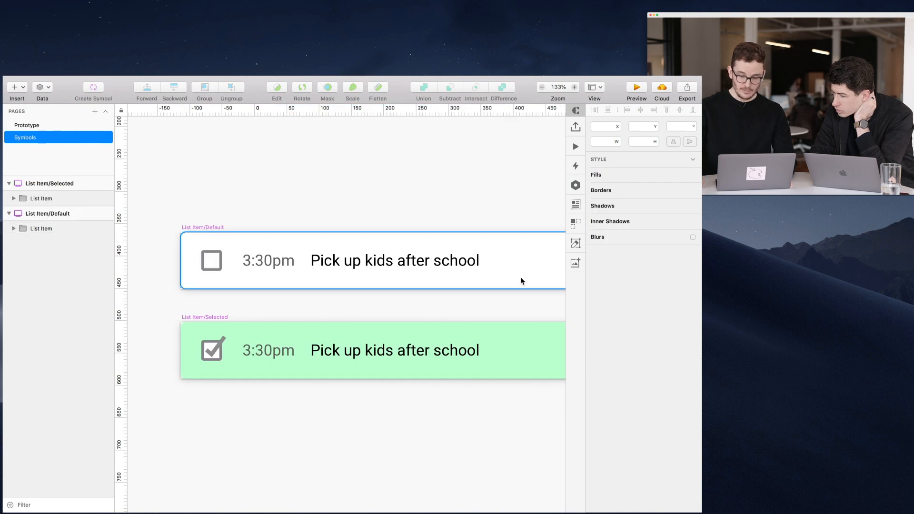
pyautogui.click(521, 280)
pyautogui.click(609, 281)
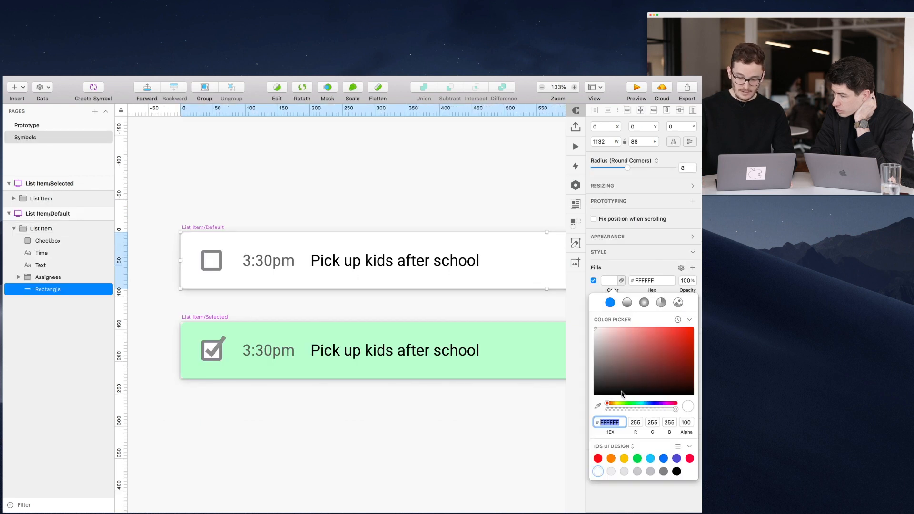
pyautogui.click(676, 459)
pyautogui.moveTo(642, 360); pyautogui.dragTo(615, 327)
pyautogui.press('Escape')
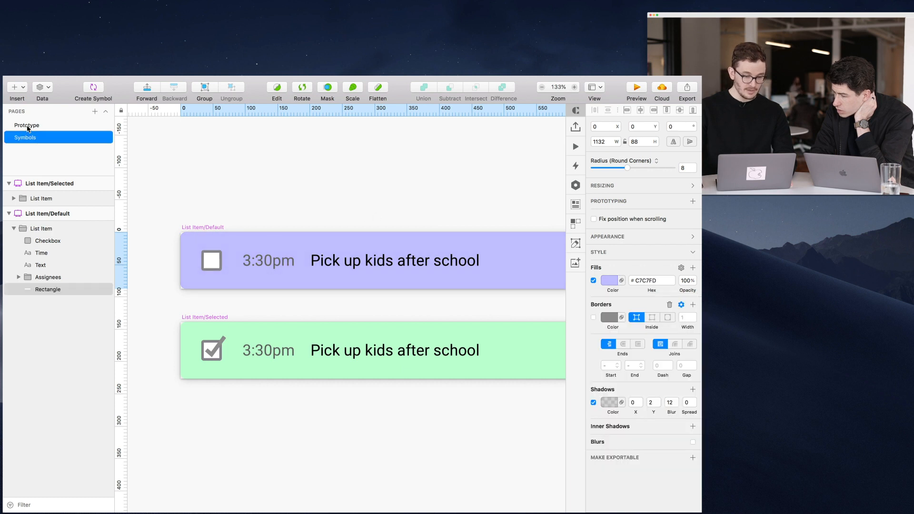
# Check the list items on the Prototype page against the recoloured List Item/Default master on the Symbols page
pyautogui.click(27, 125)
pyautogui.hscroll(3, 422, 426)
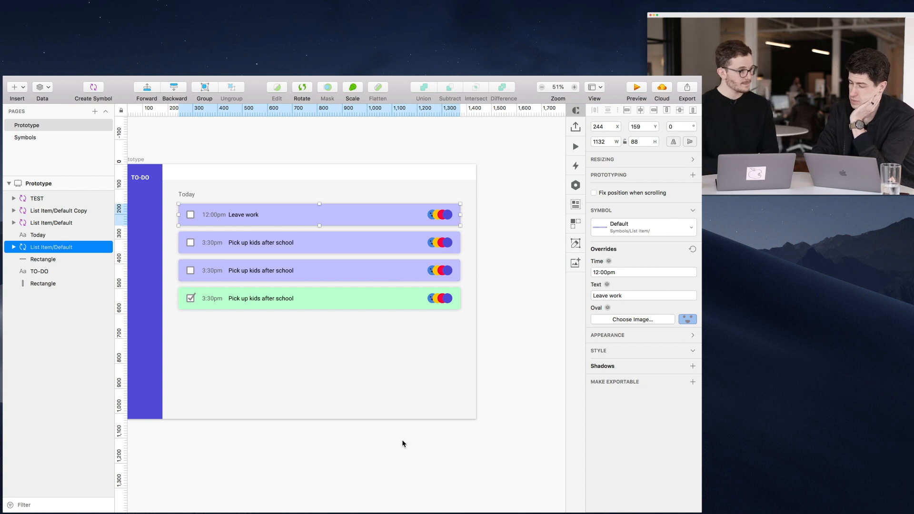
pyautogui.click(402, 442)
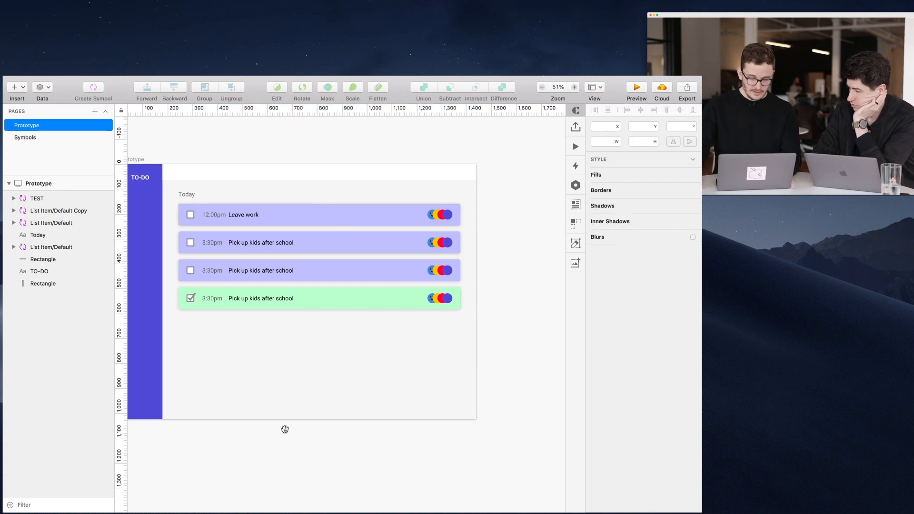
pyautogui.scroll(4, 285, 183)
pyautogui.scroll(3, 273, 184)
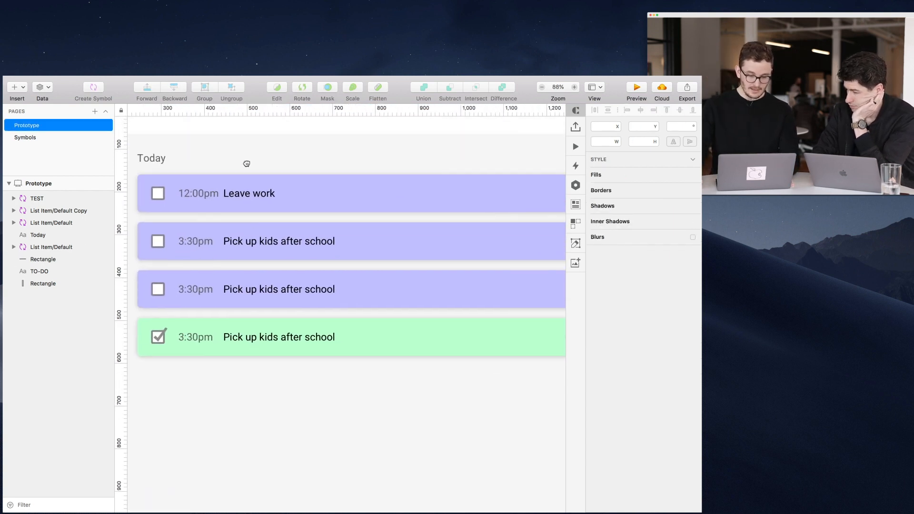
pyautogui.click(297, 349)
pyautogui.click(26, 137)
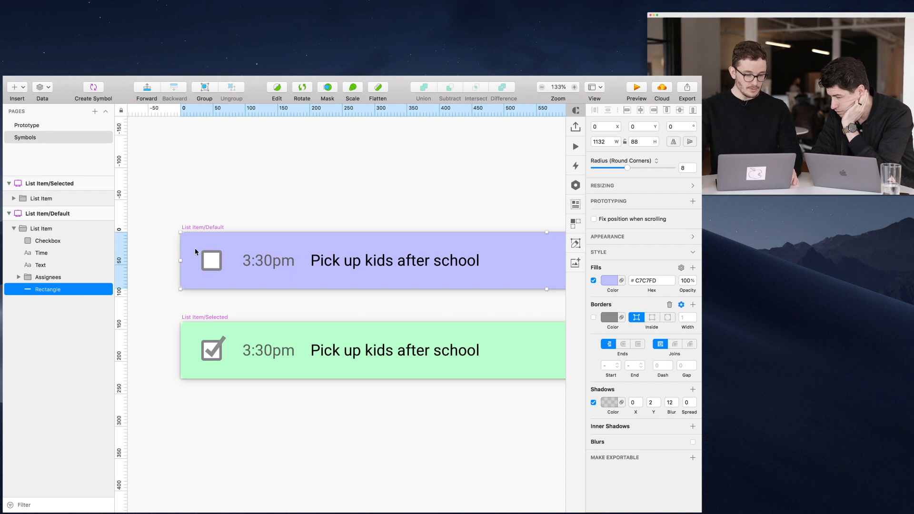
pyautogui.click(23, 128)
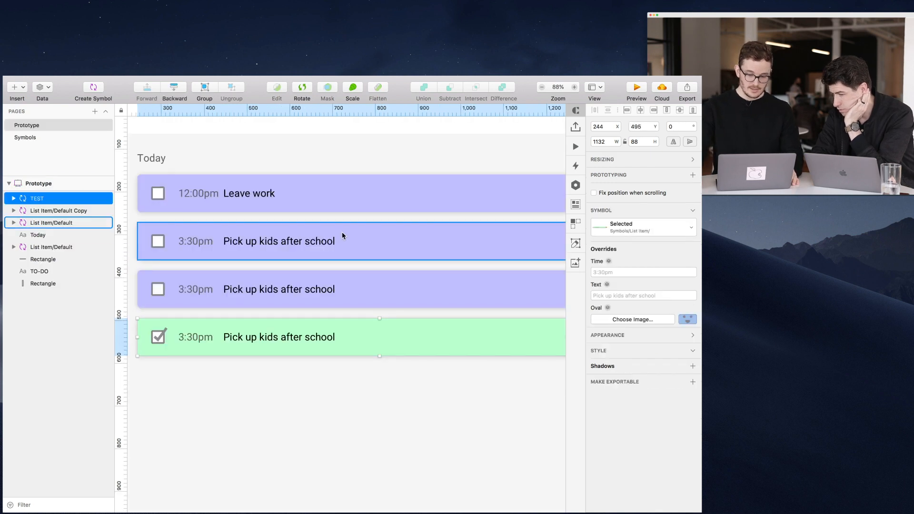
pyautogui.click(621, 228)
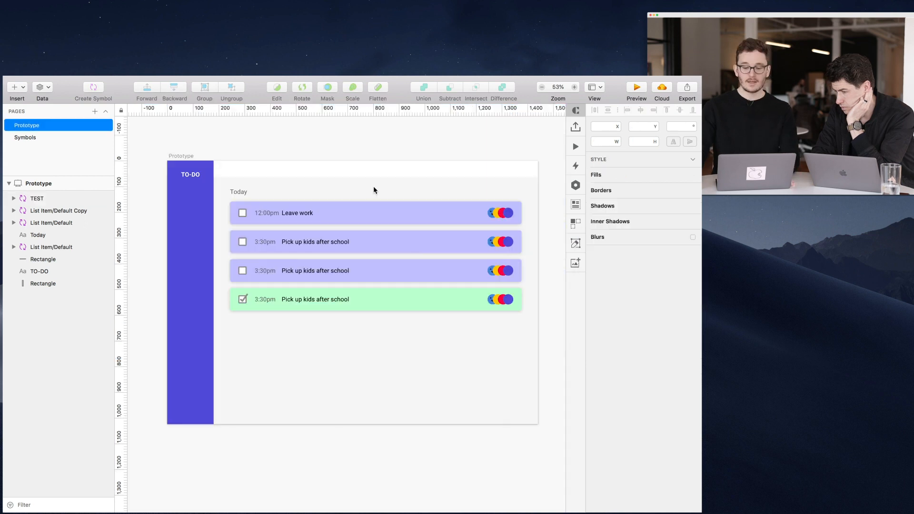
pyautogui.moveTo(338, 192); pyautogui.dragTo(322, 191)
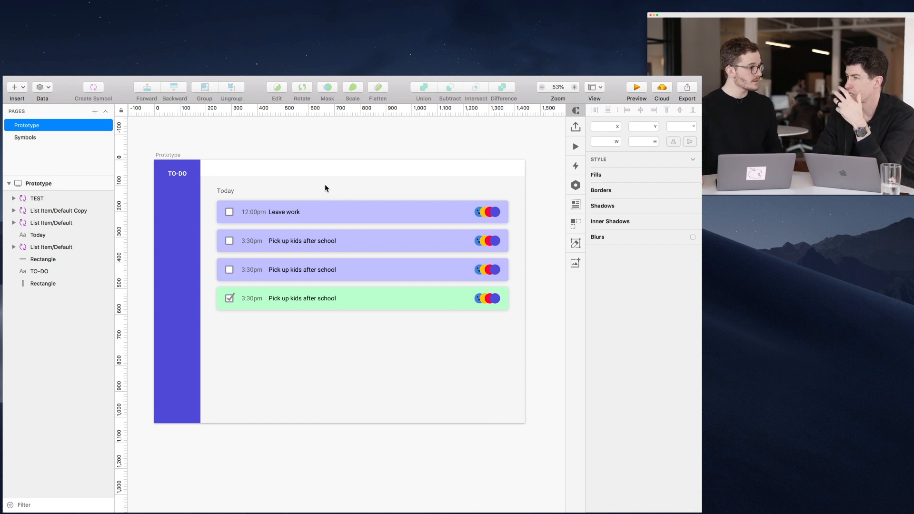
pyautogui.click(306, 173)
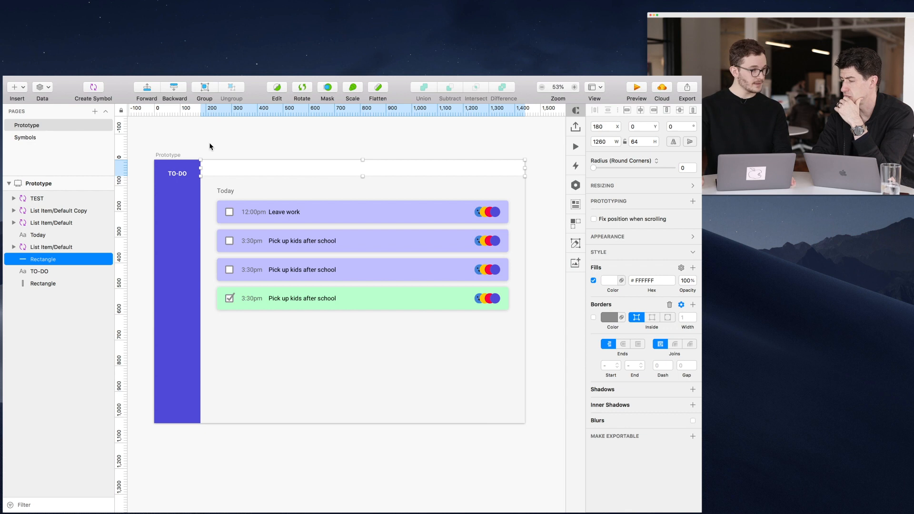
pyautogui.click(245, 139)
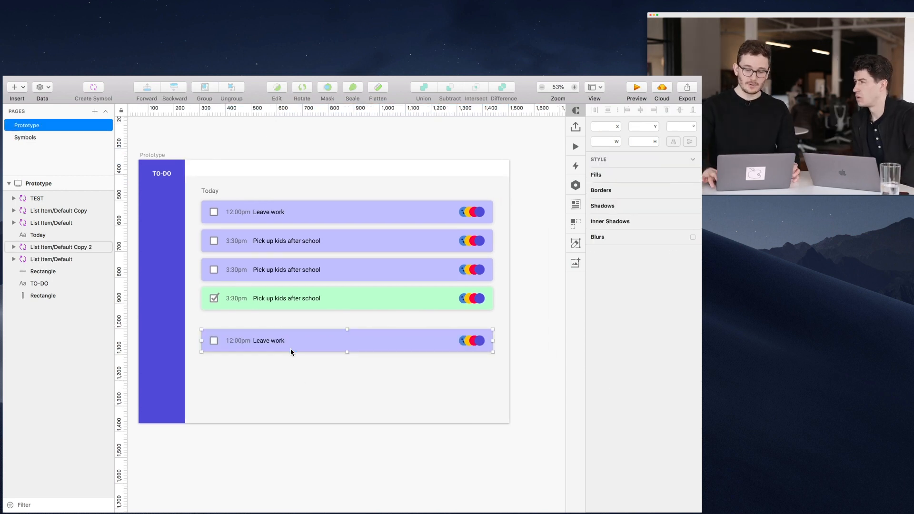
# Delete the duplicate "Leave work" list item placed below the green one on the Prototype artboard
pyautogui.click(290, 348)
pyautogui.press('Delete')
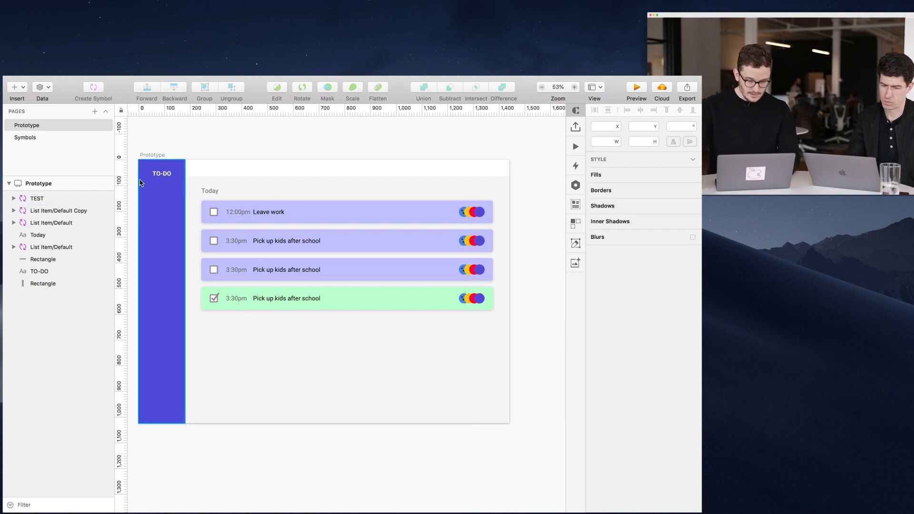
# Create a symbol named Assignees from the Assignees group inside the List Item/Default master on the Symbols page
pyautogui.click(29, 137)
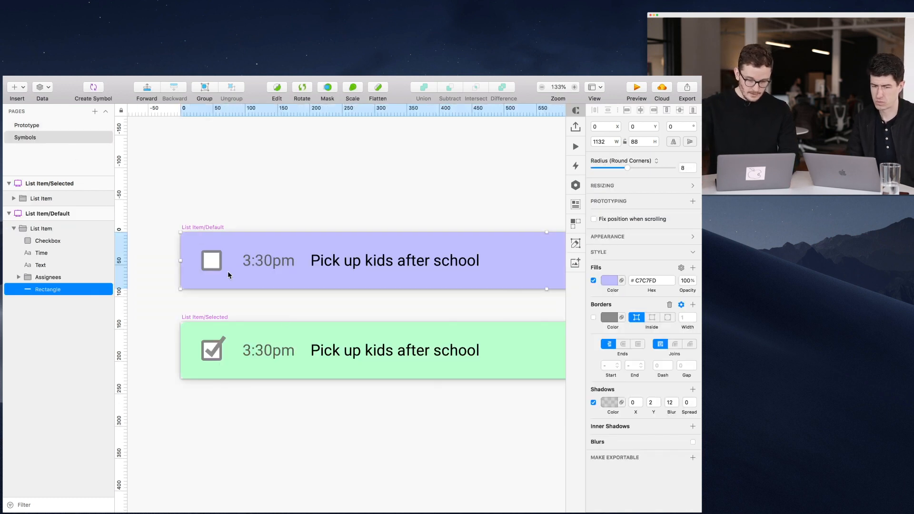
pyautogui.scroll(-2, 310, 196)
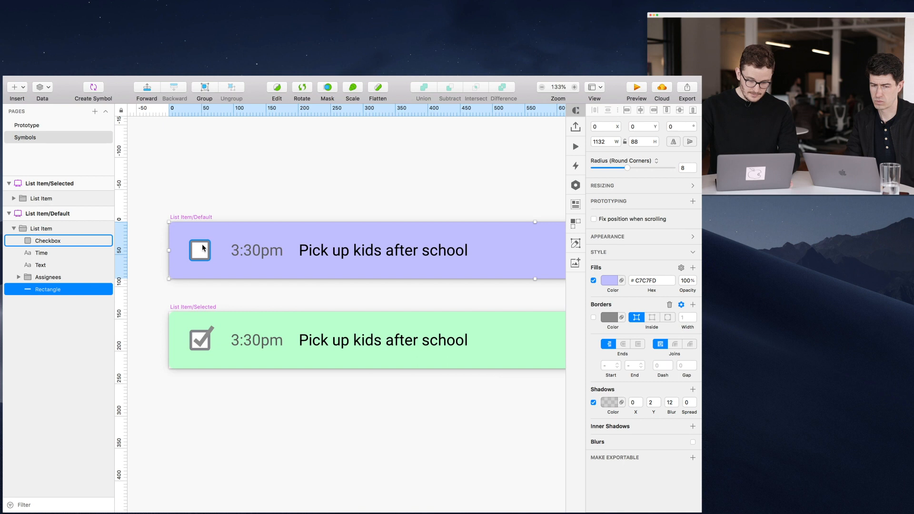
pyautogui.hscroll(10, 350, 189)
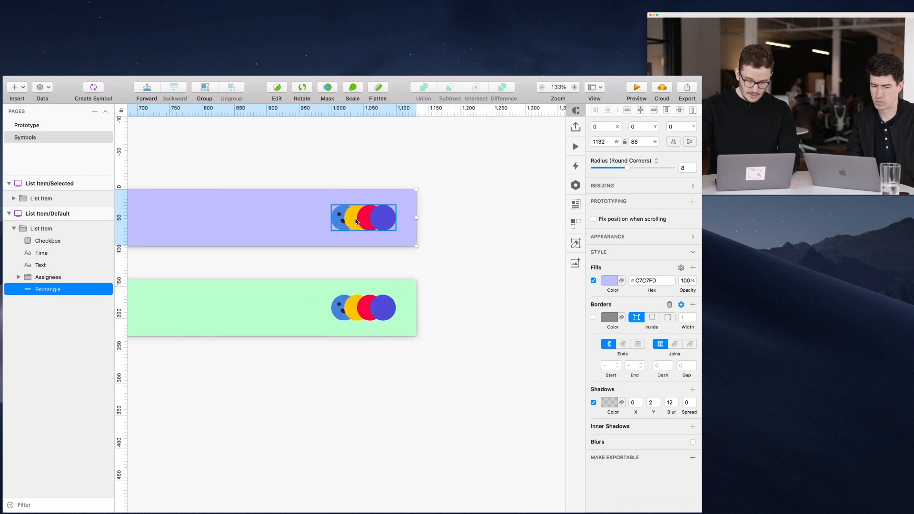
pyautogui.click(383, 222)
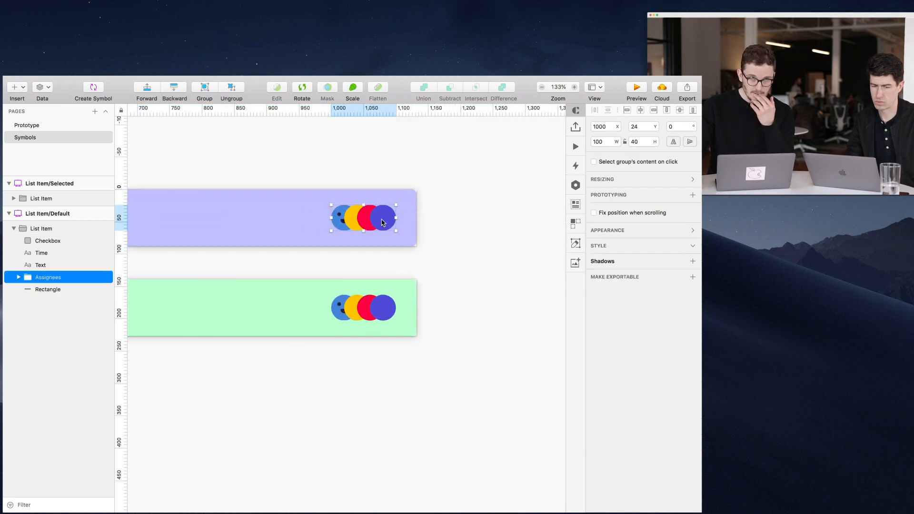
pyautogui.rightClick(365, 225)
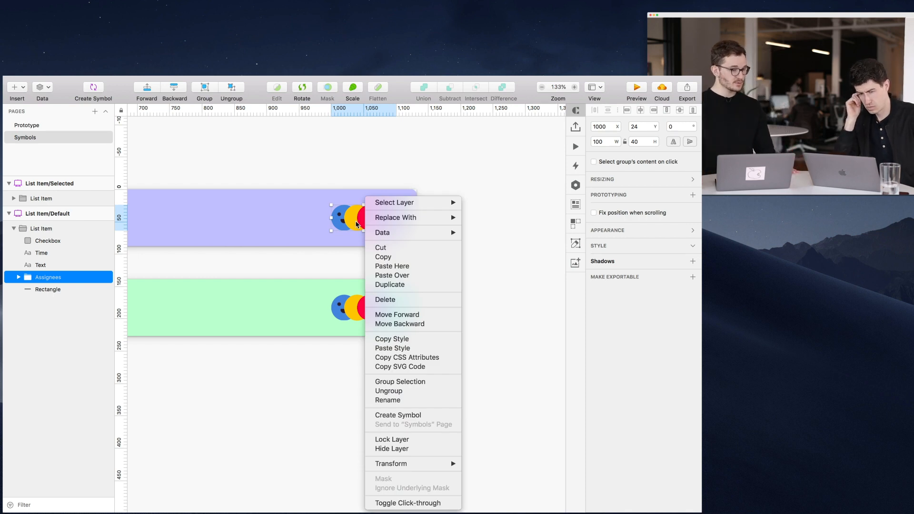
pyautogui.click(404, 415)
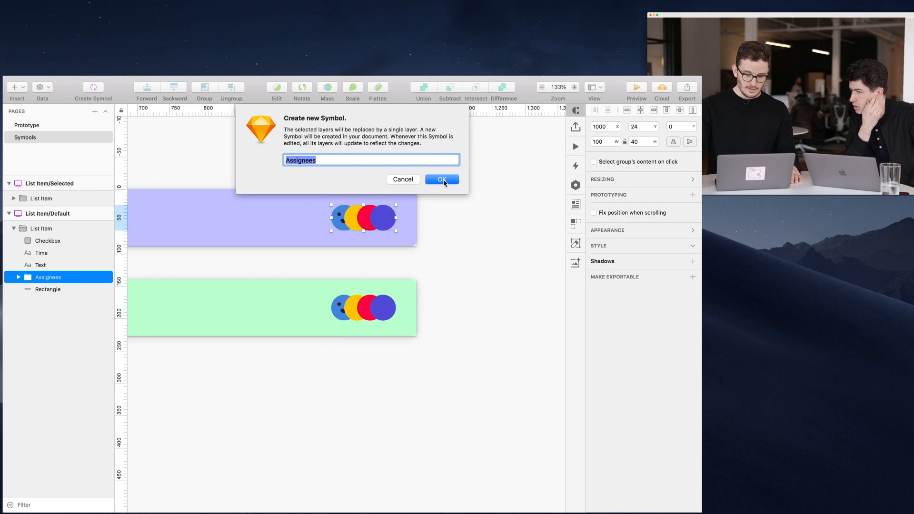
pyautogui.click(441, 179)
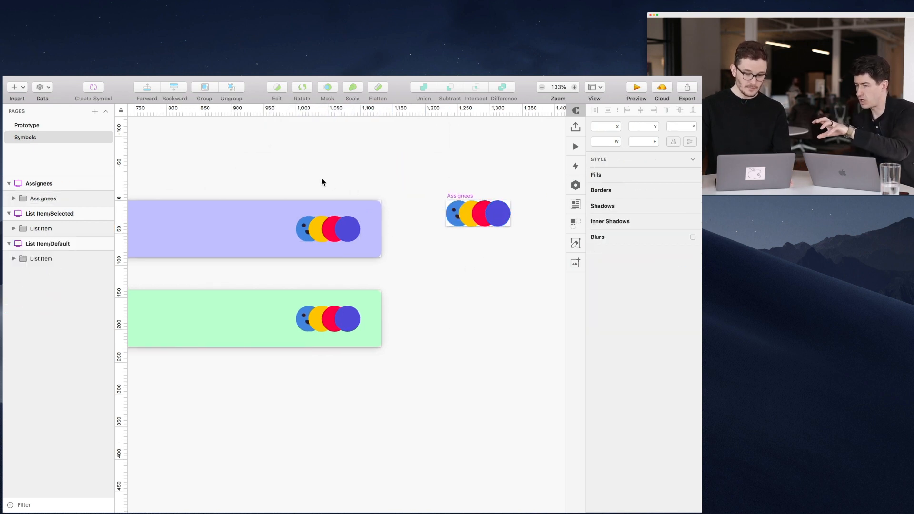
# Try deleting the yellow, red and purple circles from the Assignees symbol master
pyautogui.hscroll(-3, 350, 188)
pyautogui.scroll(-5, 345, 180)
pyautogui.hscroll(-1, 339, 171)
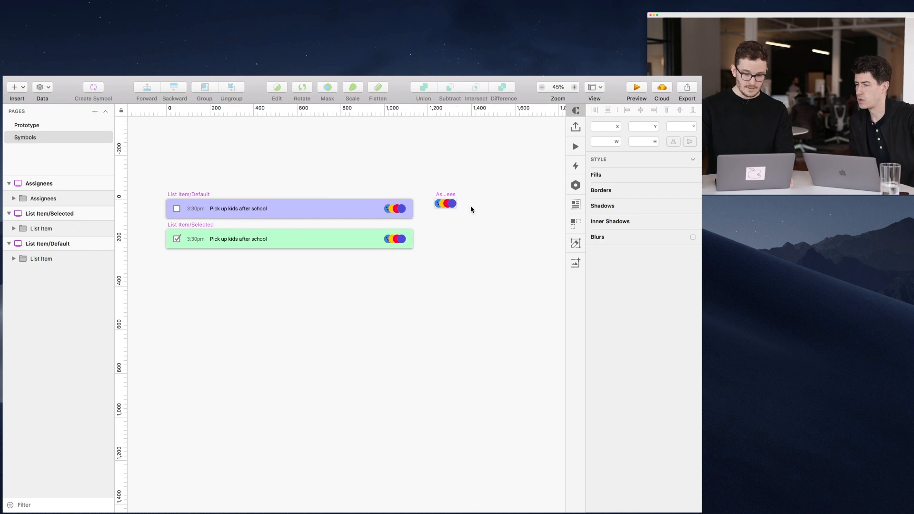
pyautogui.scroll(6, 468, 202)
pyautogui.keyDown('super'); pyautogui.click(409, 215); pyautogui.keyUp('super')
pyautogui.keyDown('shift'); pyautogui.keyDown('super'); pyautogui.click(378, 218); pyautogui.keyUp('super'); pyautogui.keyUp('shift')
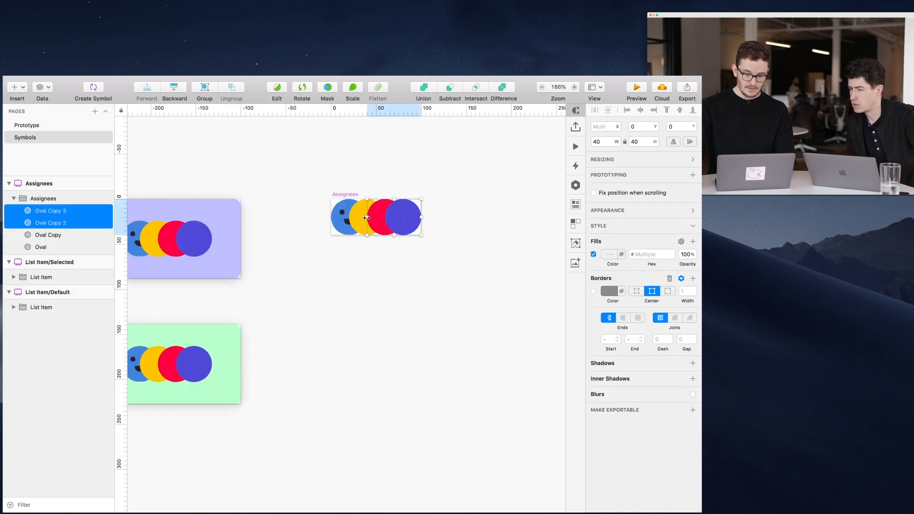
pyautogui.keyDown('shift'); pyautogui.keyDown('super'); pyautogui.click(359, 219); pyautogui.keyUp('super'); pyautogui.keyUp('shift')
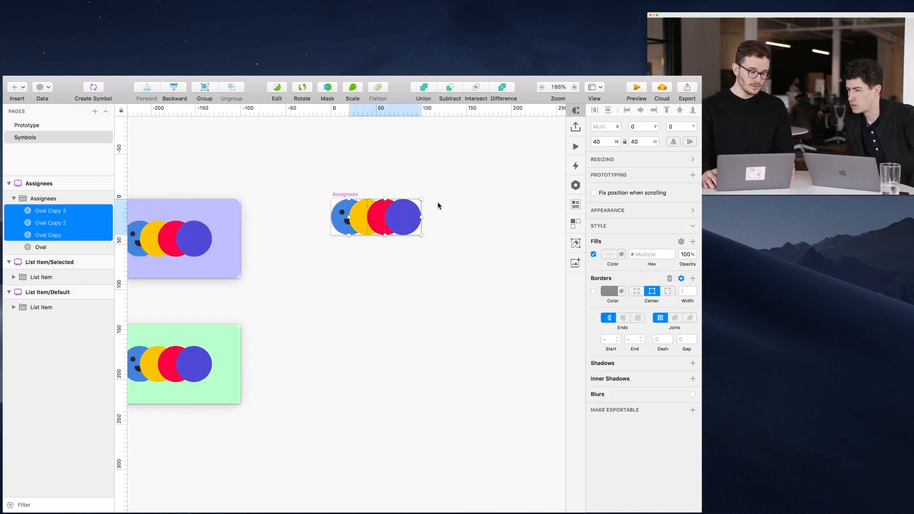
pyautogui.press('BackSpace')
pyautogui.hscroll(-5, 363, 286)
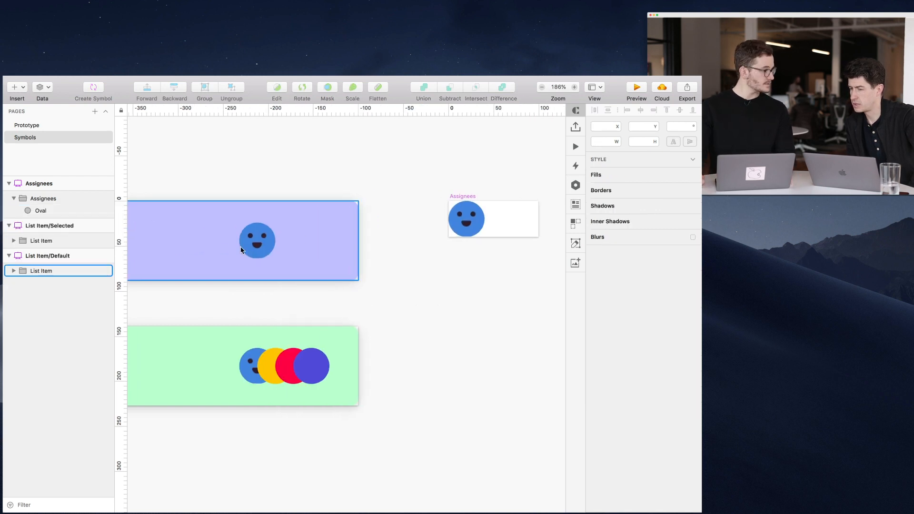
pyautogui.press('super+z')
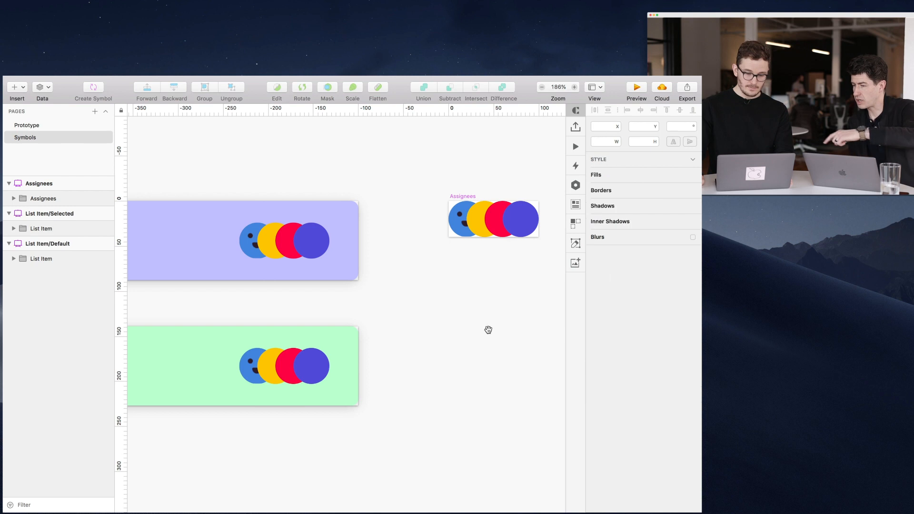
# Duplicate the Assignees symbol master and place the copy beside the original
pyautogui.hscroll(2, 485, 328)
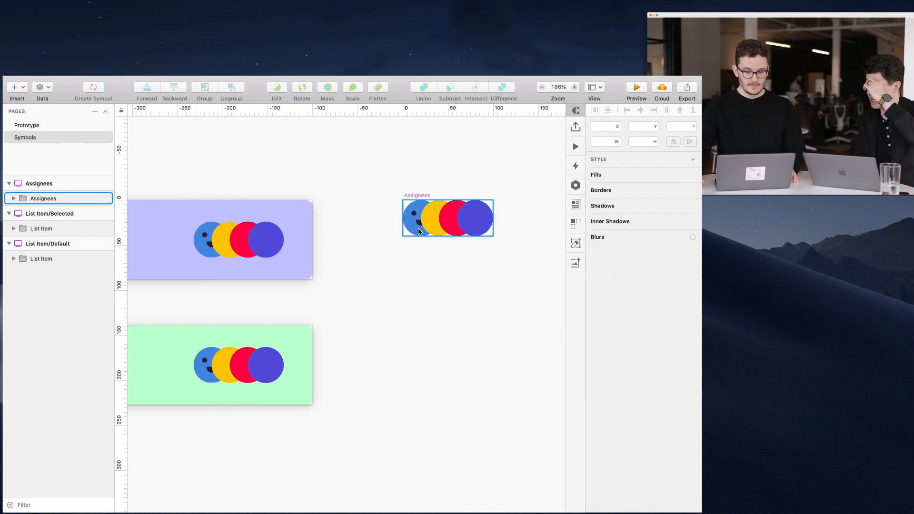
pyautogui.moveTo(431, 169); pyautogui.dragTo(461, 225)
pyautogui.click(364, 226)
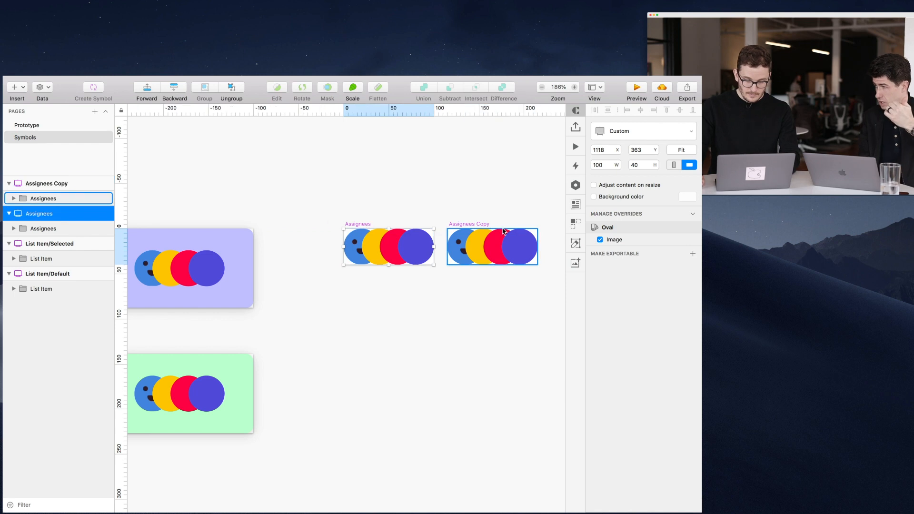
# Rename the copied Assignees symbol master as Assignees/1
pyautogui.doubleClick(41, 184)
pyautogui.press('Right')
pyautogui.press('BackSpace')
pyautogui.press('BackSpace')
pyautogui.press('BackSpace')
pyautogui.press('BackSpace')
pyautogui.press('BackSpace')
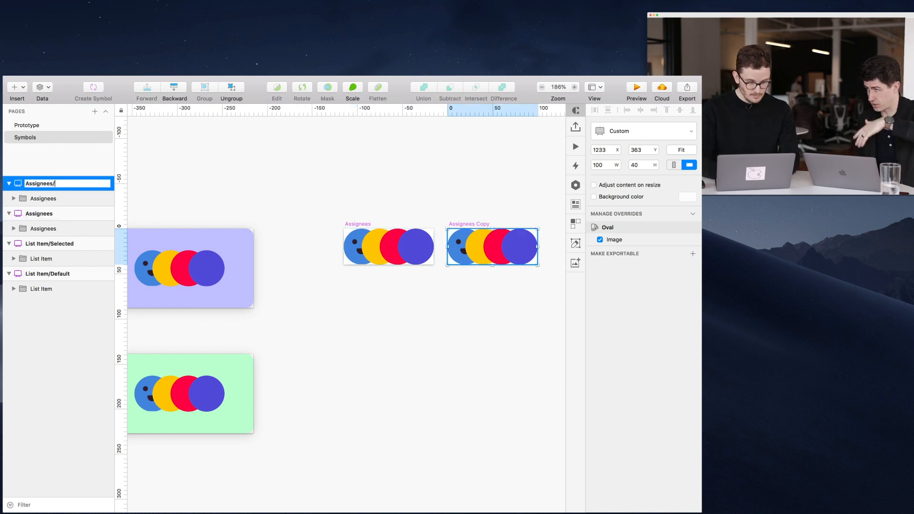
pyautogui.press('Return')
pyautogui.click(338, 223)
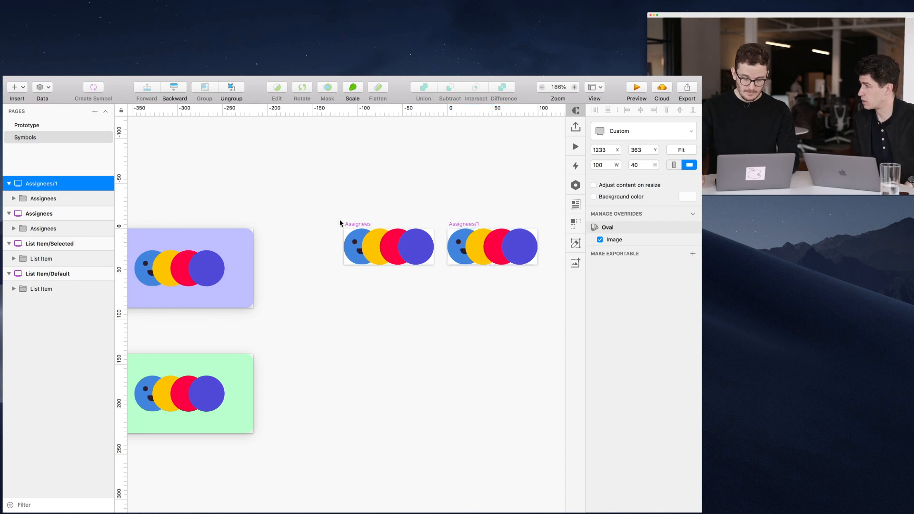
# Try removing the yellow, red and purple circles from the Assignees/1 master before duplicating it
pyautogui.hscroll(4, 376, 223)
pyautogui.keyDown('super'); pyautogui.click(388, 263); pyautogui.keyUp('super')
pyautogui.keyDown('shift'); pyautogui.click(417, 258); pyautogui.keyUp('shift')
pyautogui.keyDown('shift'); pyautogui.click(403, 259); pyautogui.keyUp('shift')
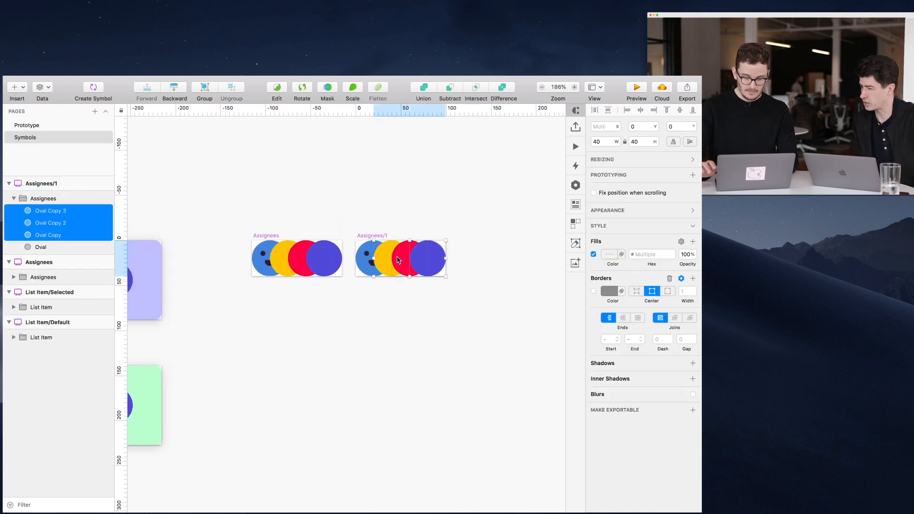
pyautogui.press('Delete')
pyautogui.moveTo(474, 236); pyautogui.dragTo(491, 235)
pyautogui.press('super+z')
pyautogui.press('super+z')
# Duplicate the Assignees/1 symbol master beside it and delete the red and purple circles from the copy
pyautogui.moveTo(384, 236); pyautogui.dragTo(480, 229)
pyautogui.click(481, 228)
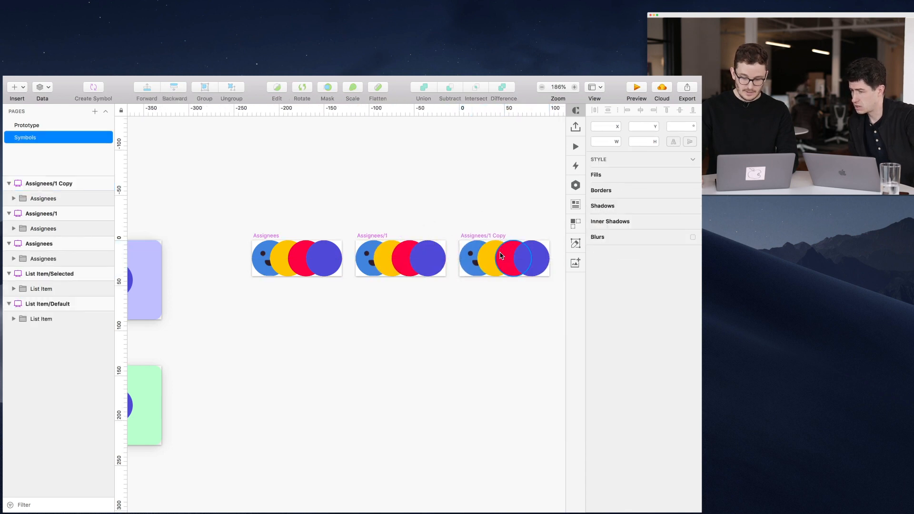
pyautogui.keyDown('super'); pyautogui.click(502, 257); pyautogui.keyUp('super')
pyautogui.keyDown('shift'); pyautogui.keyDown('super'); pyautogui.click(540, 258); pyautogui.keyUp('super'); pyautogui.keyUp('shift')
pyautogui.press('BackSpace')
pyautogui.click(490, 236)
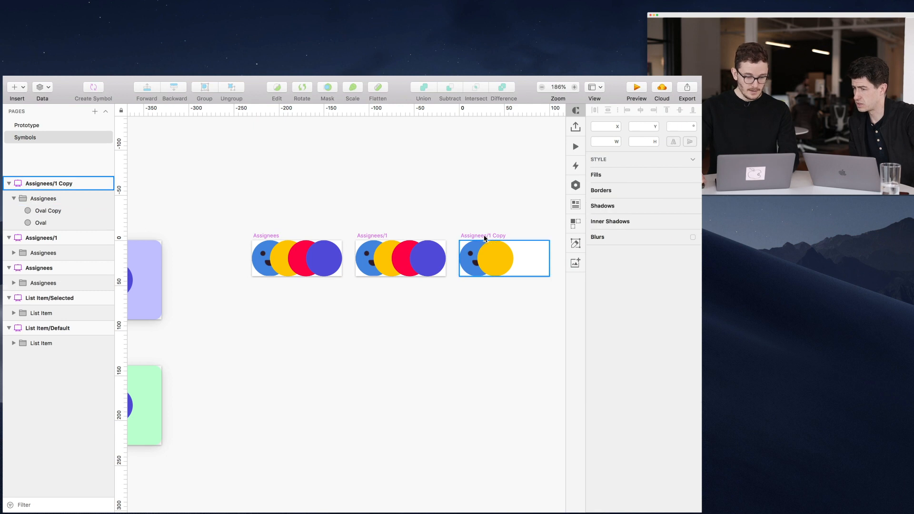
# Rename the copy with two circles as Assignees/2
pyautogui.doubleClick(57, 183)
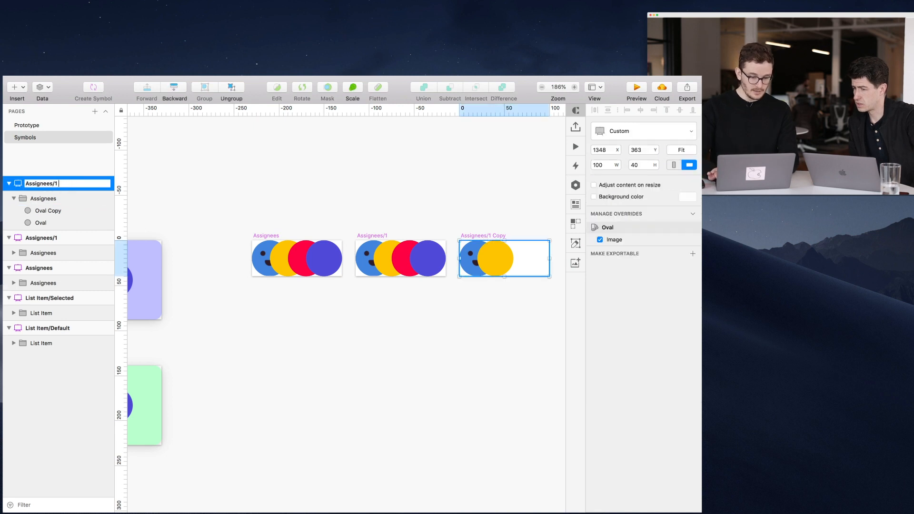
pyautogui.write('2')
pyautogui.press('Return')
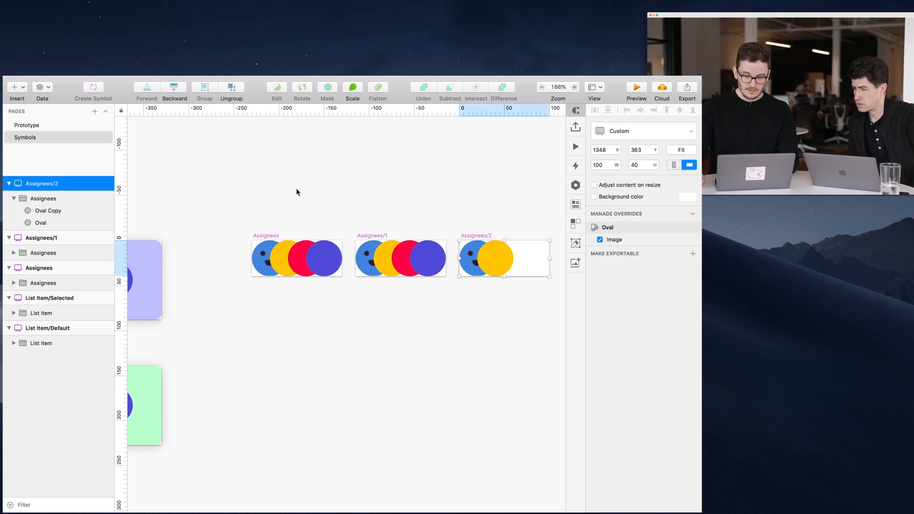
# Delete the yellow, red and purple circles from the Assignees/1 symbol master, keeping only the blue face
pyautogui.keyDown('super'); pyautogui.click(379, 259); pyautogui.keyUp('super')
pyautogui.keyDown('shift'); pyautogui.keyDown('super'); pyautogui.click(402, 259); pyautogui.keyUp('super'); pyautogui.keyUp('shift')
pyautogui.keyDown('shift'); pyautogui.keyDown('super'); pyautogui.click(425, 260); pyautogui.keyUp('super'); pyautogui.keyUp('shift')
pyautogui.press('Delete')
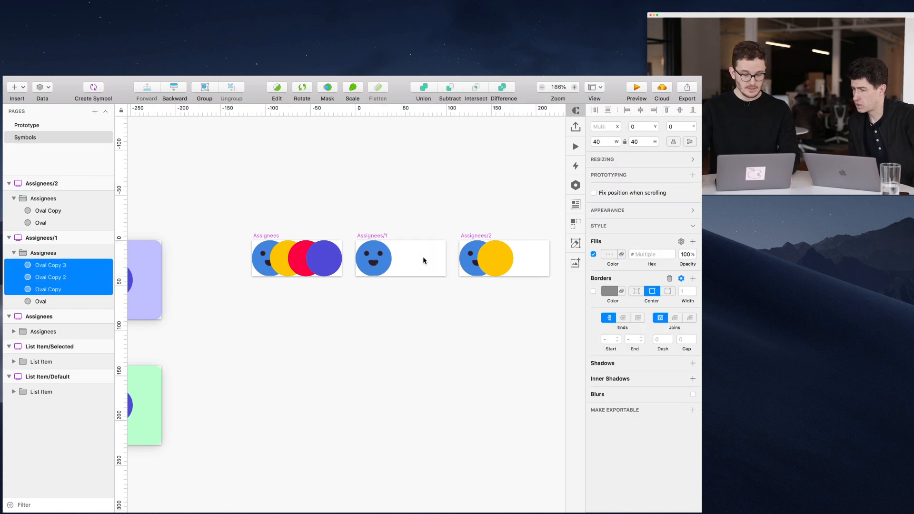
# Open the Prototype page and select the "Leave work" list item
pyautogui.click(26, 124)
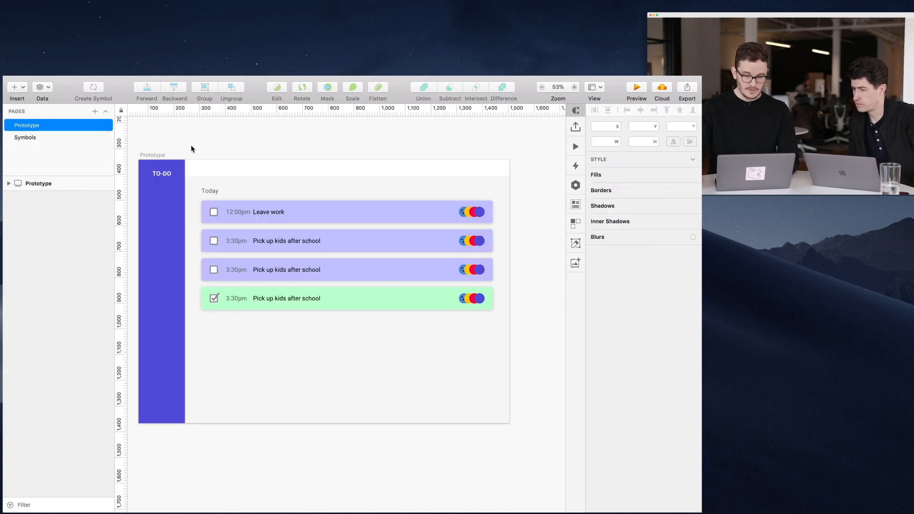
pyautogui.click(381, 207)
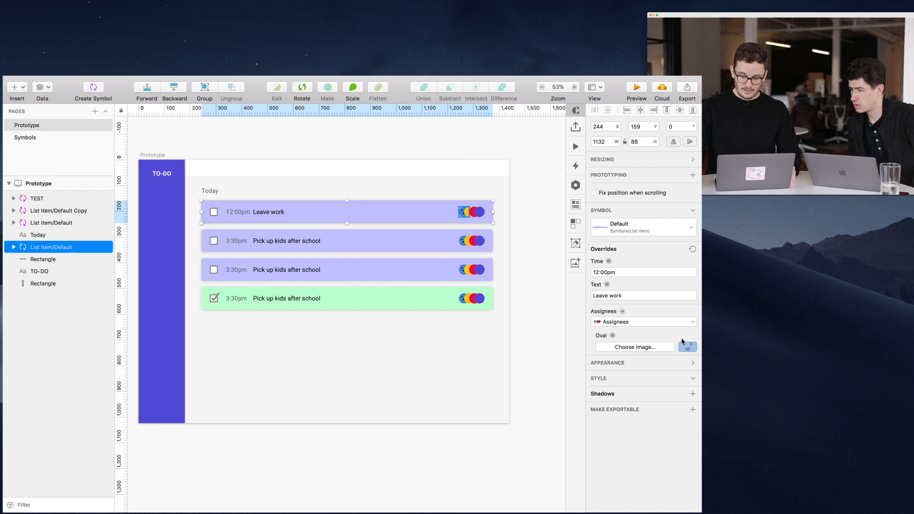
pyautogui.click(623, 228)
pyautogui.click(621, 256)
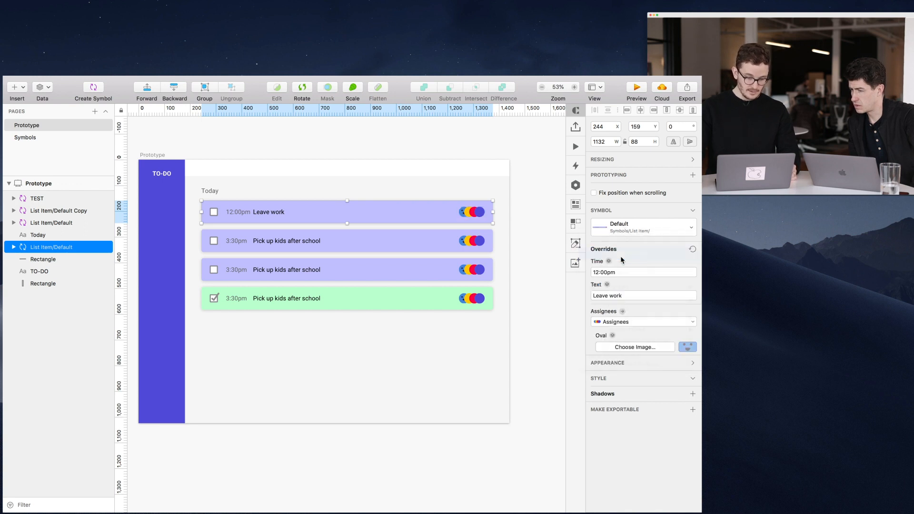
pyautogui.press('super+z')
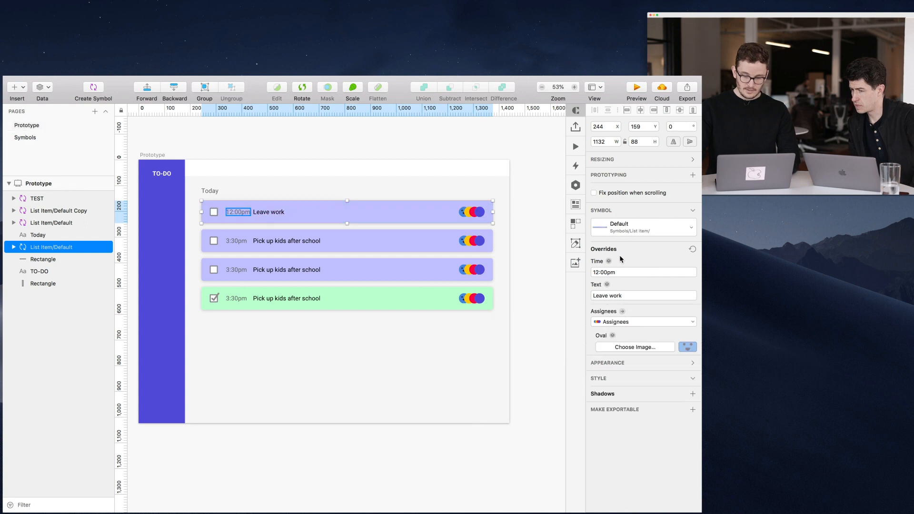
pyautogui.click(639, 227)
pyautogui.click(534, 185)
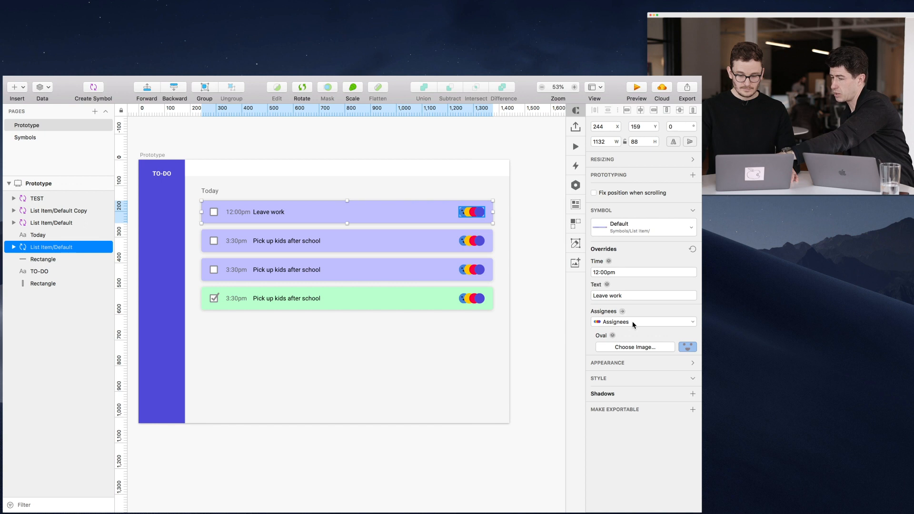
pyautogui.click(423, 292)
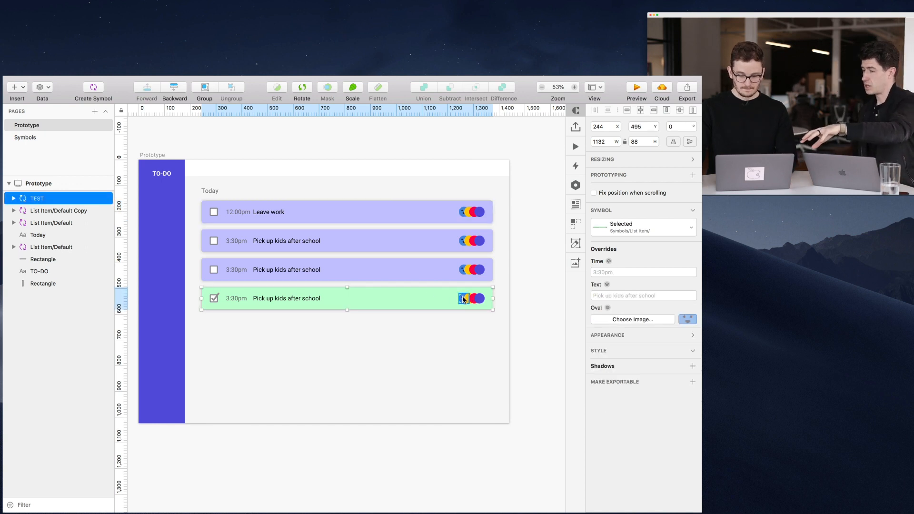
# Set the Assignees override of the "Leave work" item to Assignees/1
pyautogui.click(433, 213)
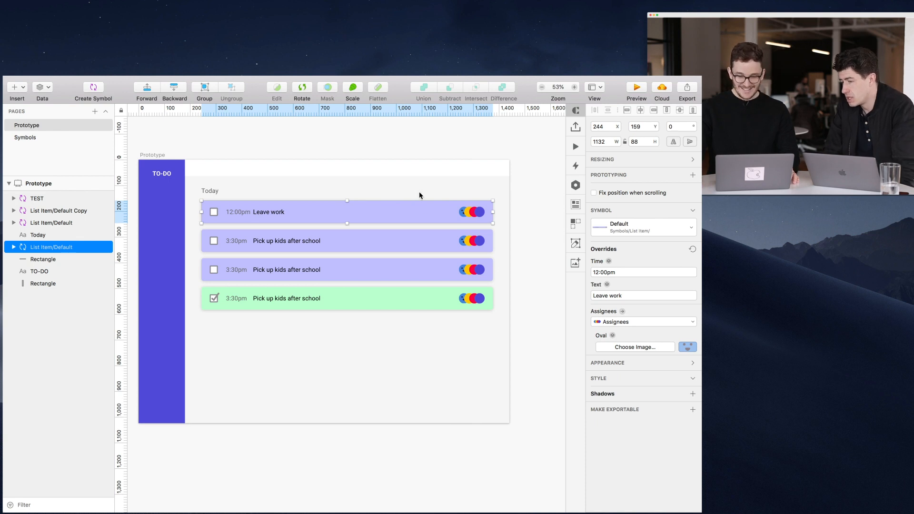
pyautogui.click(614, 324)
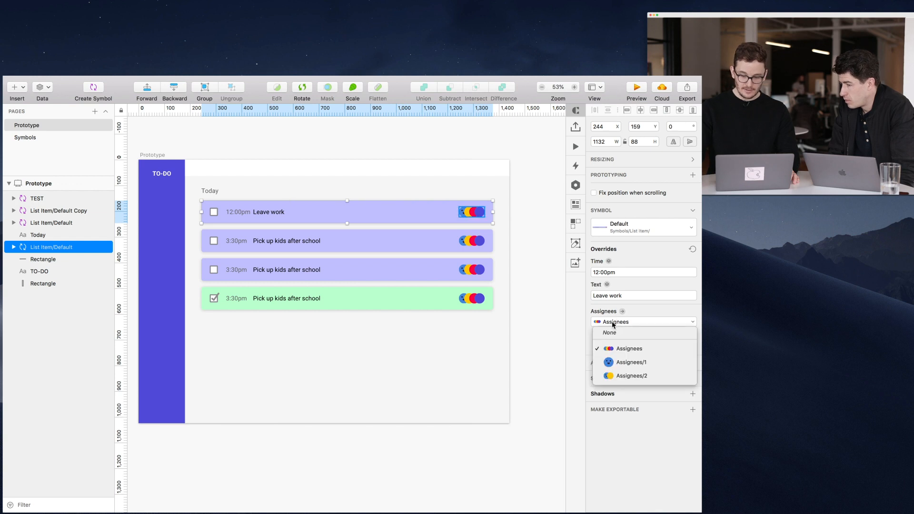
pyautogui.click(632, 362)
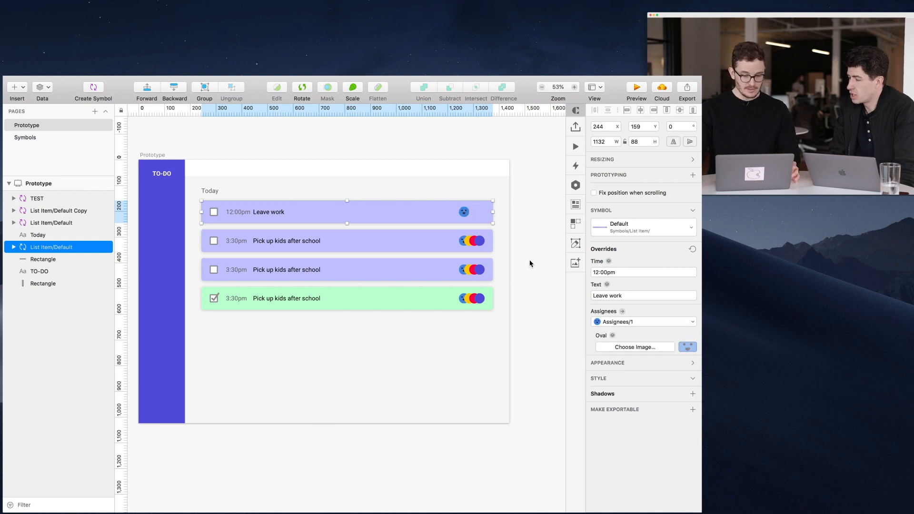
# Set the Assignees override of the second list item to Assignees/2
pyautogui.click(446, 231)
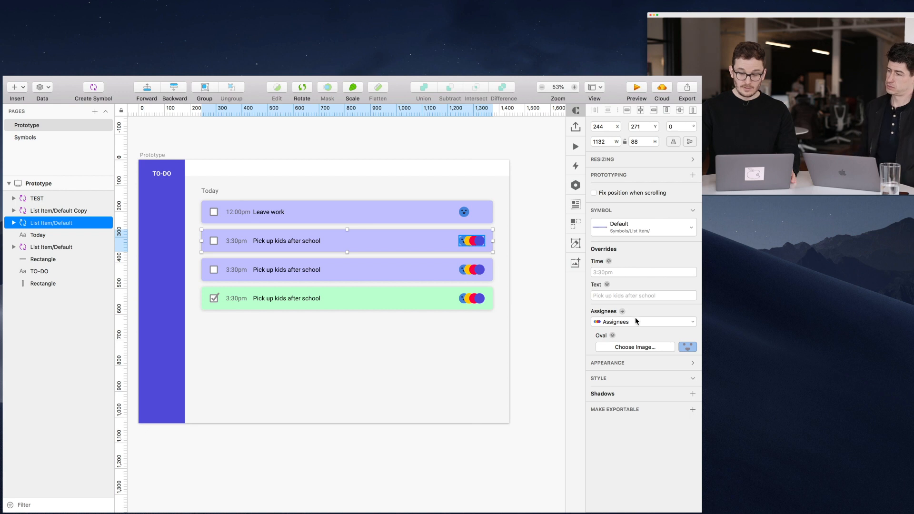
pyautogui.click(636, 322)
pyautogui.click(637, 362)
pyautogui.click(631, 322)
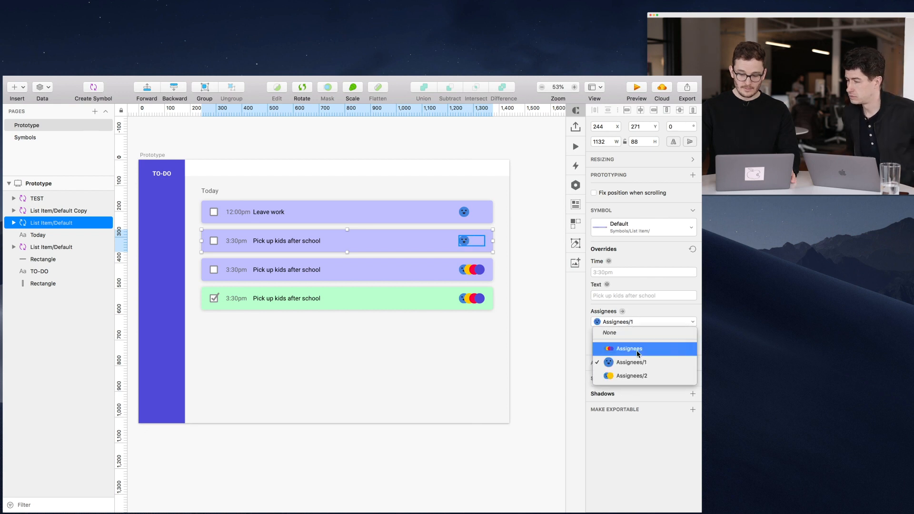
pyautogui.click(631, 375)
pyautogui.click(546, 351)
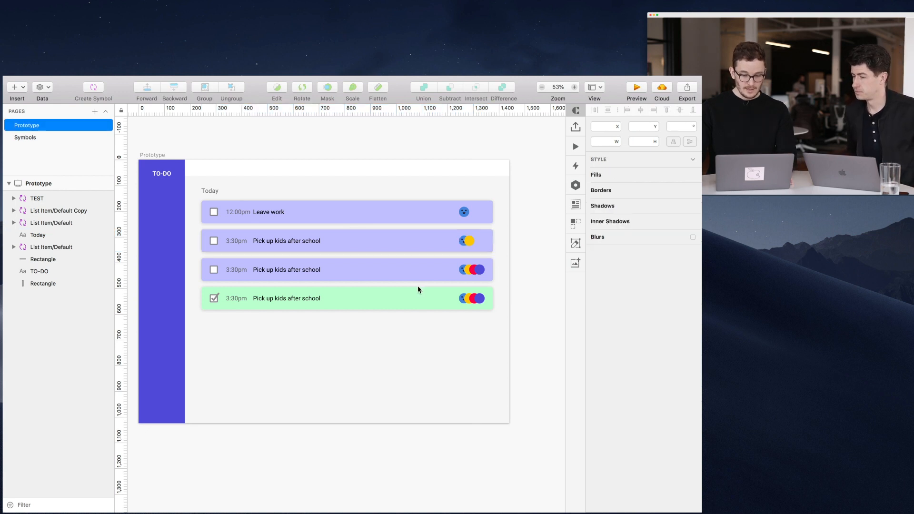
# On the Symbols page, insert an Assignees symbol instance over the circles group inside the List Item/Selected master
pyautogui.click(27, 139)
pyautogui.scroll(-6, 222, 197)
pyautogui.click(206, 267)
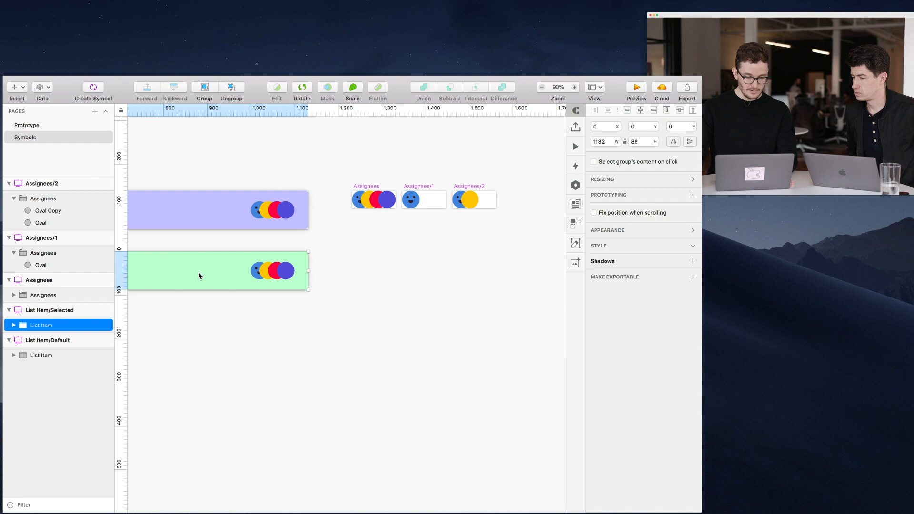
pyautogui.doubleClick(198, 271)
pyautogui.click(274, 275)
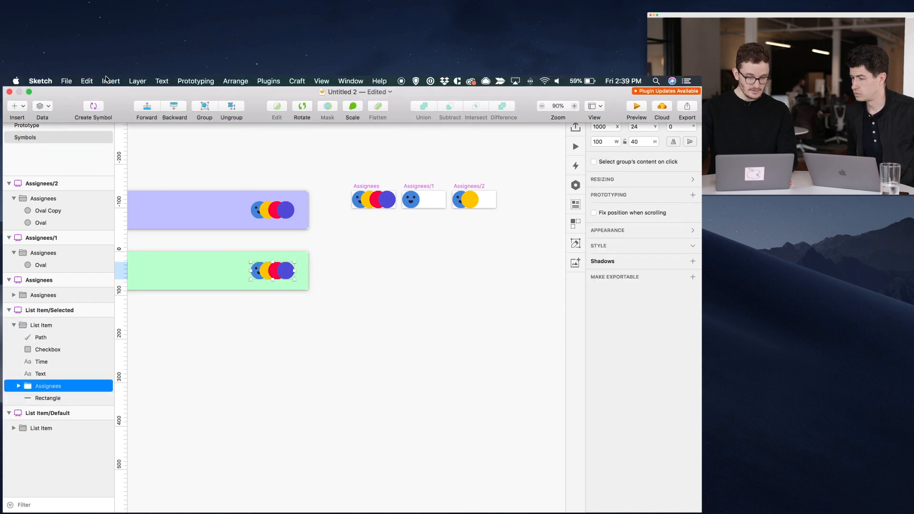
pyautogui.click(111, 81)
pyautogui.moveTo(138, 209)
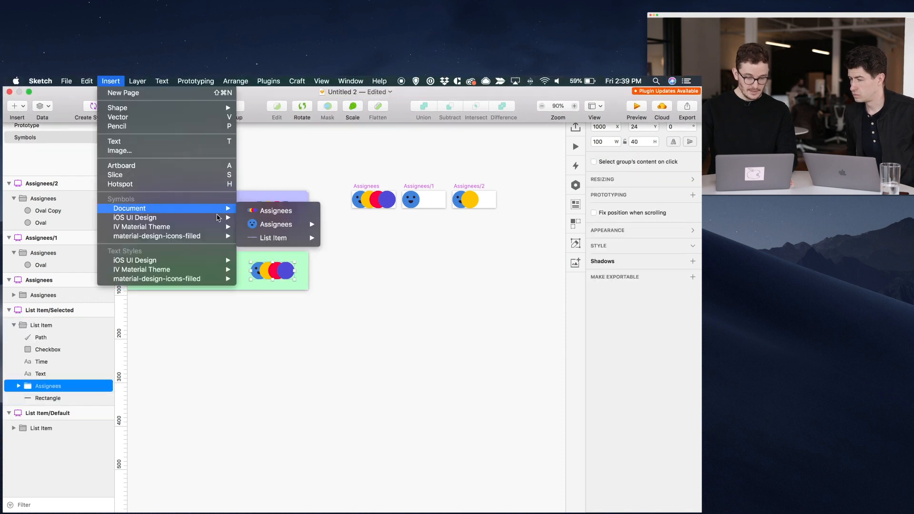
pyautogui.click(260, 210)
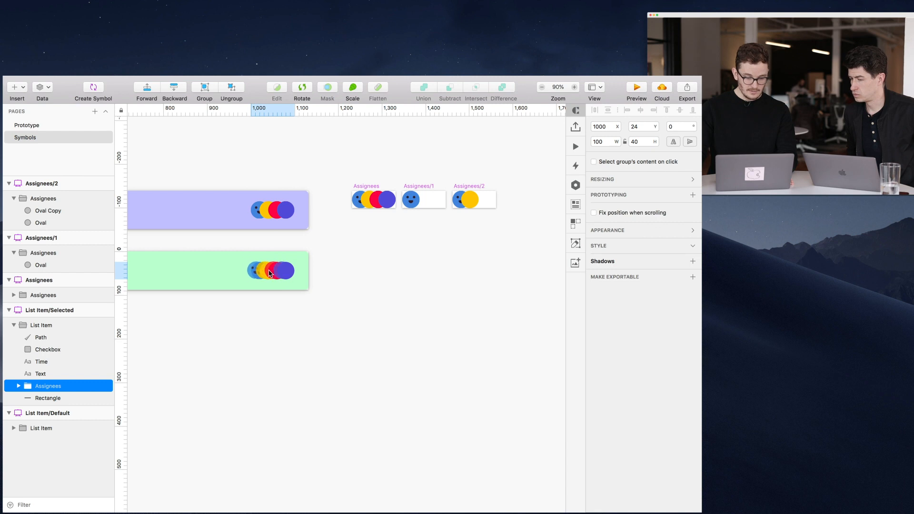
pyautogui.click(269, 270)
# Move the new Assignees instance aside to X 950 and delete the original Assignees group from List Item/Selected
pyautogui.scroll(8, 261, 274)
pyautogui.moveTo(284, 265); pyautogui.dragTo(218, 265)
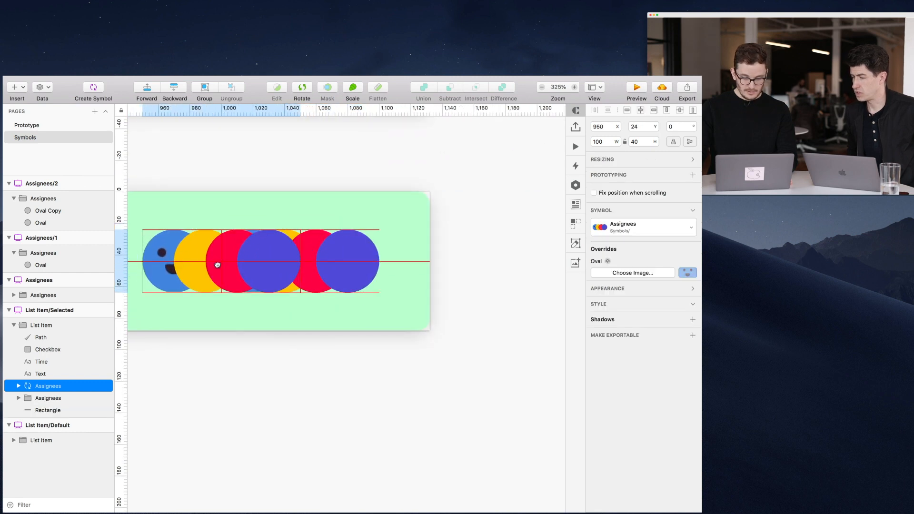
pyautogui.click(340, 271)
pyautogui.press('alt')
pyautogui.press('Delete')
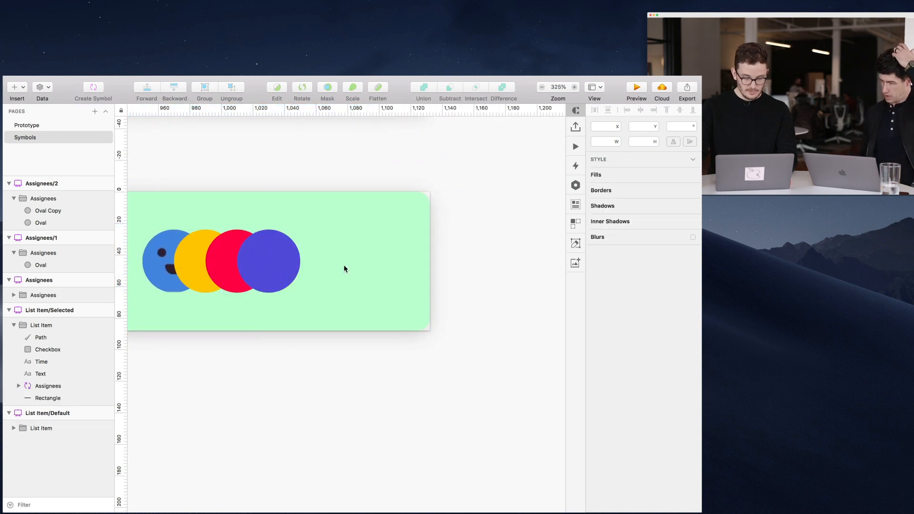
# Move the Assignees instance to X 1000, Y 24 in the List Item/Selected master, 32 px from the right edge
pyautogui.click(323, 294)
pyautogui.moveTo(266, 280); pyautogui.dragTo(338, 282)
pyautogui.press('alt')
pyautogui.press('Right')
pyautogui.press('Right')
pyautogui.press('Right')
pyautogui.press('Right')
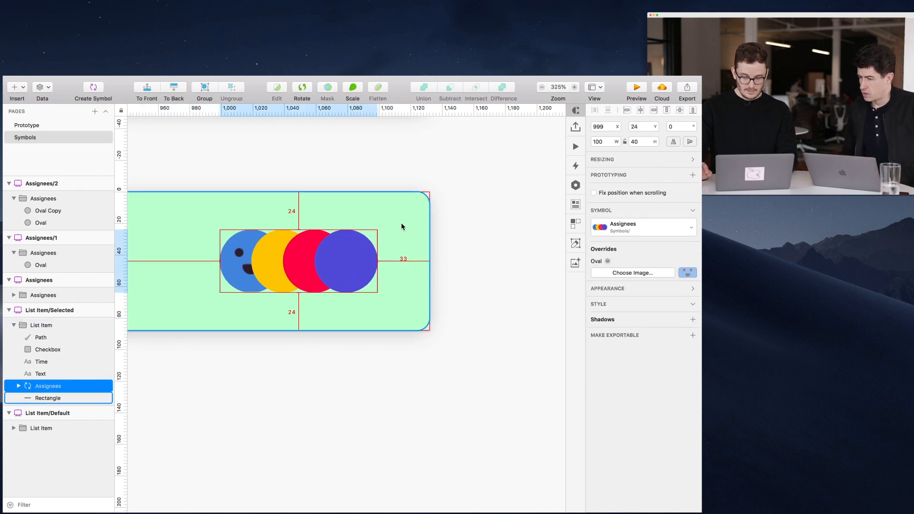
pyautogui.scroll(-5, 401, 221)
pyautogui.click(465, 185)
pyautogui.scroll(3, 465, 184)
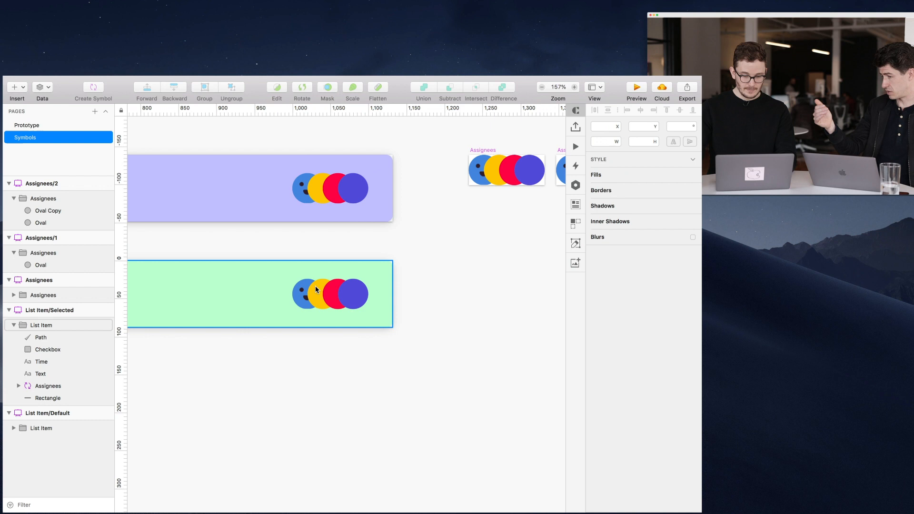
# Examine the spacing between the Assignees instance and the edges of the green background rectangle
pyautogui.keyDown('super'); pyautogui.click(242, 291); pyautogui.keyUp('super')
pyautogui.click(298, 294)
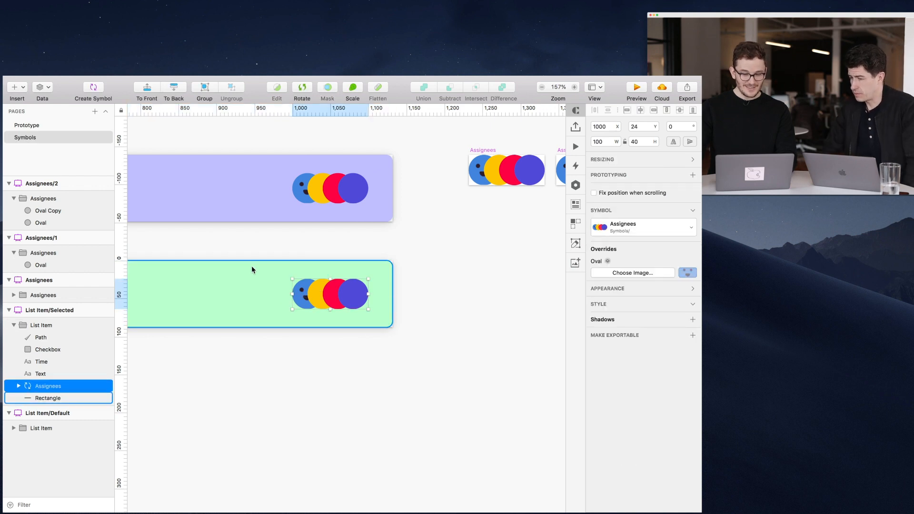
pyautogui.press('alt')
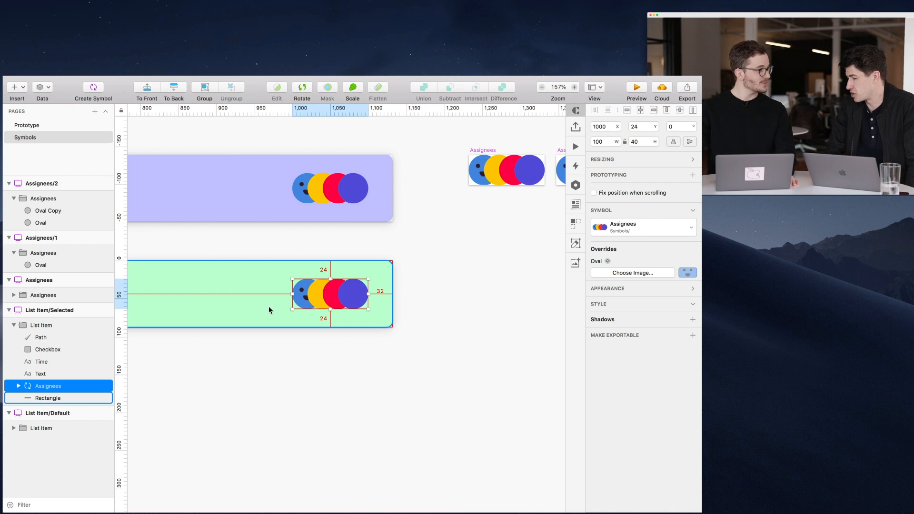
pyautogui.press('alt')
pyautogui.press('space')
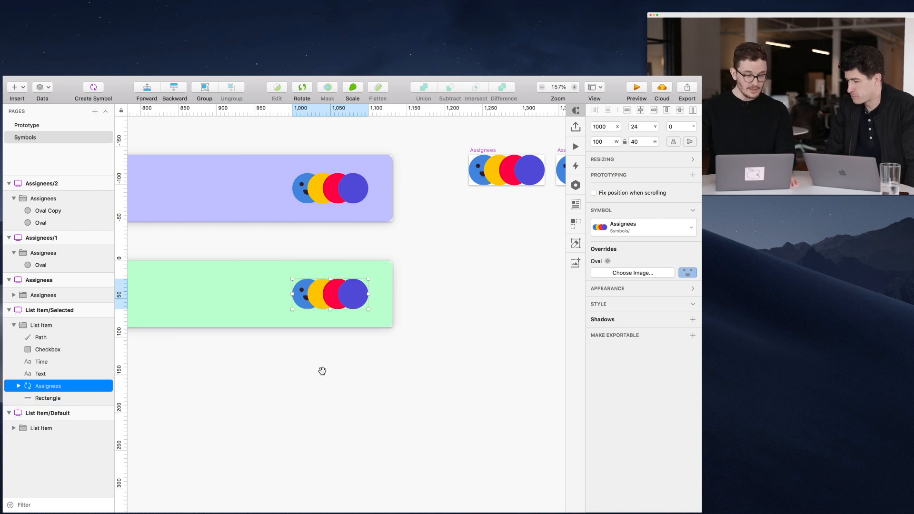
pyautogui.scroll(2, 322, 372)
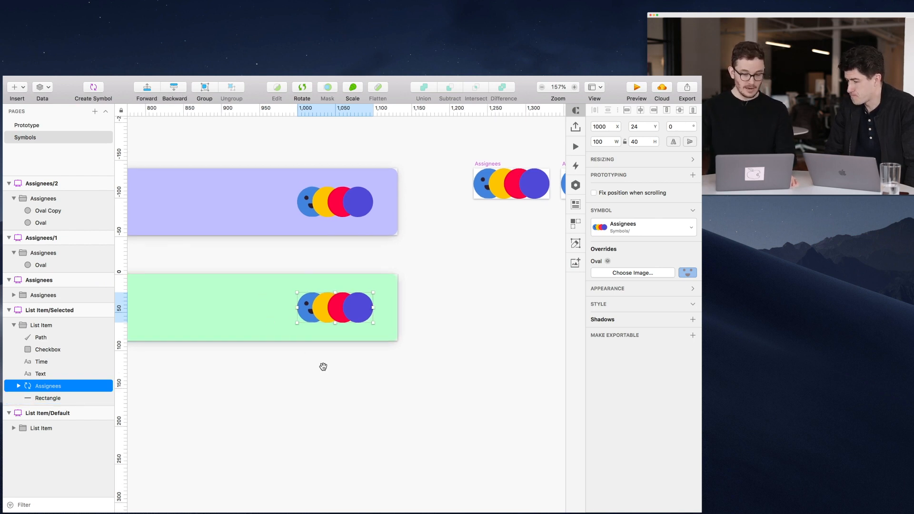
pyautogui.scroll(-3, 329, 364)
pyautogui.scroll(5, 326, 249)
pyautogui.press('alt')
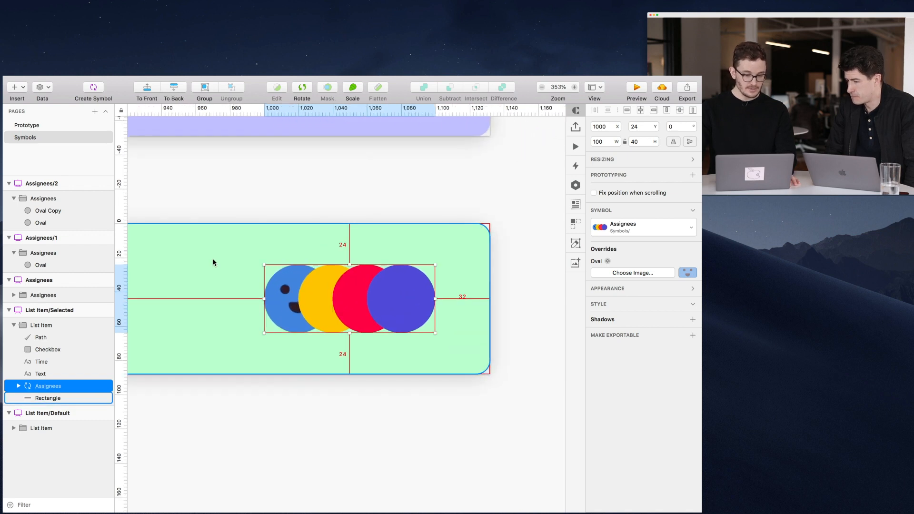
# Try shifting only the green background rectangle downward in List Item/Selected, then undo the move
pyautogui.moveTo(219, 271); pyautogui.dragTo(220, 304)
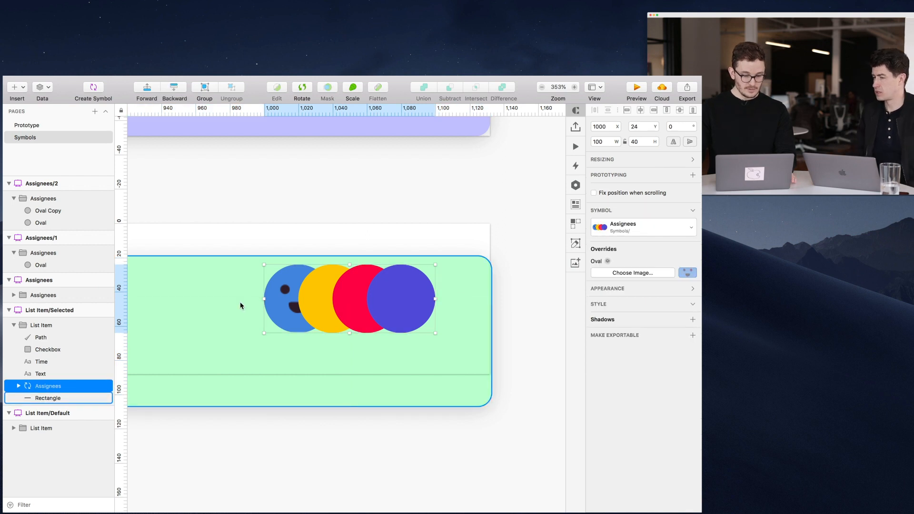
pyautogui.press('super+z')
pyautogui.press('super+z')
pyautogui.press('alt')
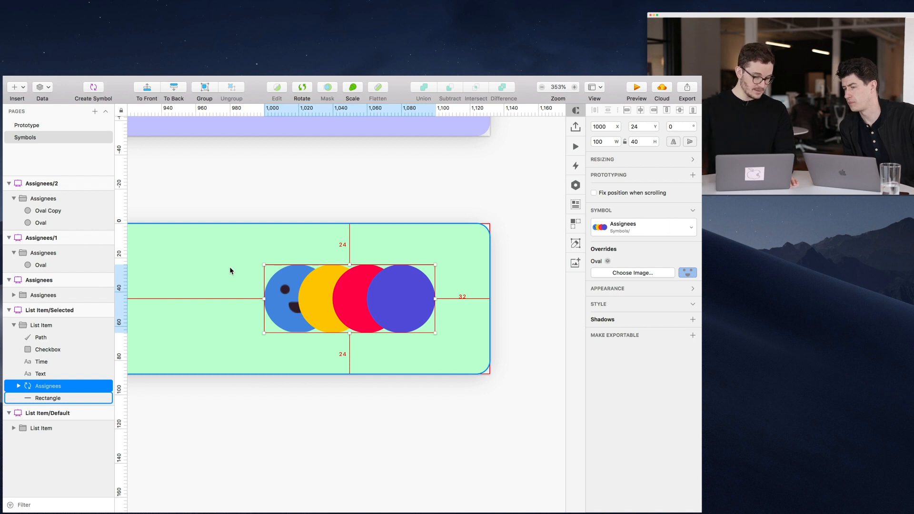
# Try moving the whole List Item group to X 2, Y 30 inside List Item/Selected, then undo it
pyautogui.click(229, 270)
pyautogui.moveTo(229, 269); pyautogui.dragTo(227, 340)
pyautogui.press('super+z')
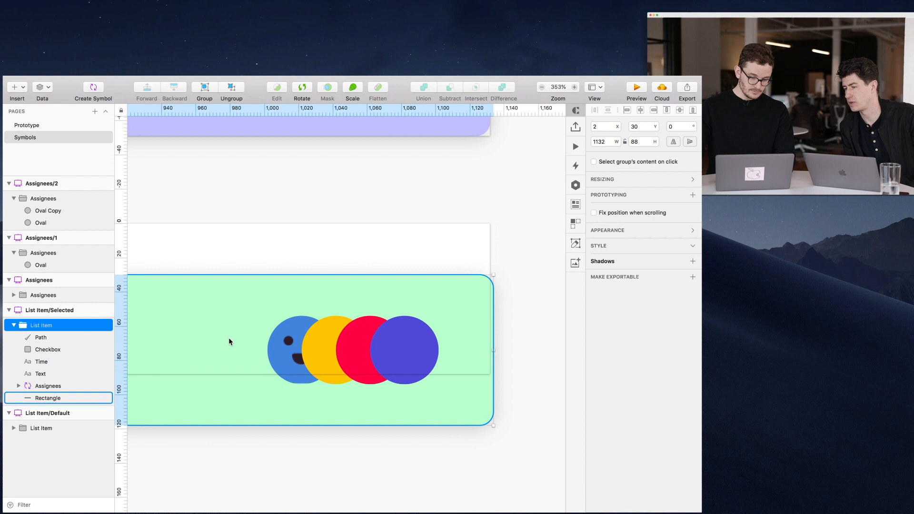
pyautogui.press('super+z')
# Duplicate the green background rectangle 35 px lower and delete the original rectangle
pyautogui.keyDown('super'); pyautogui.click(223, 303); pyautogui.keyUp('super')
pyautogui.keyDown('alt'); pyautogui.moveTo(221, 305); pyautogui.dragTo(221, 365); pyautogui.keyUp('alt')
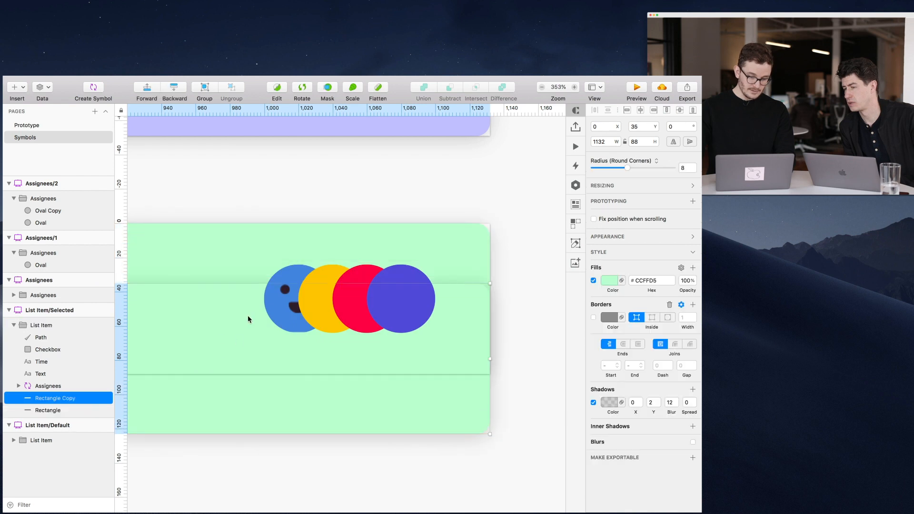
pyautogui.click(251, 276)
pyautogui.press('Delete')
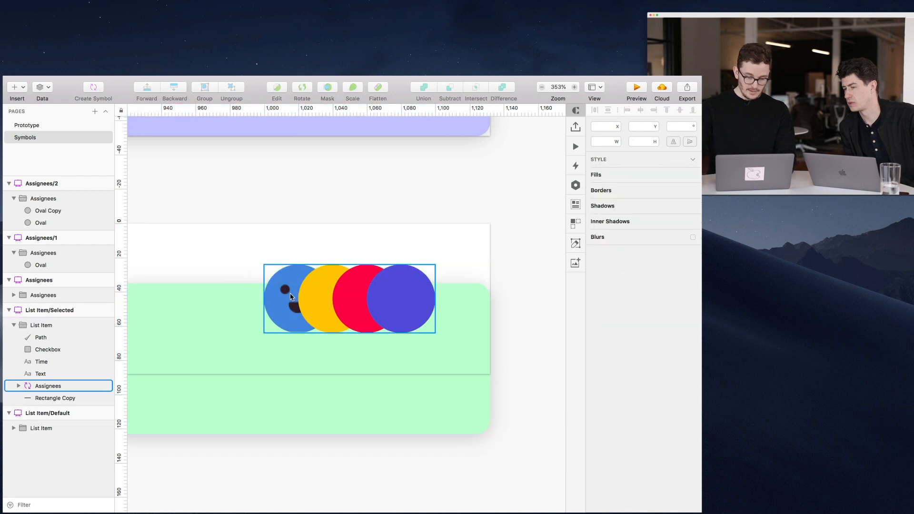
# Measure the Assignees instance's distances to the offset rectangle copy and to the List Item/Selected artboard
pyautogui.keyDown('super'); pyautogui.click(306, 336); pyautogui.keyUp('super')
pyautogui.keyDown('super'); pyautogui.click(306, 324); pyautogui.keyUp('super')
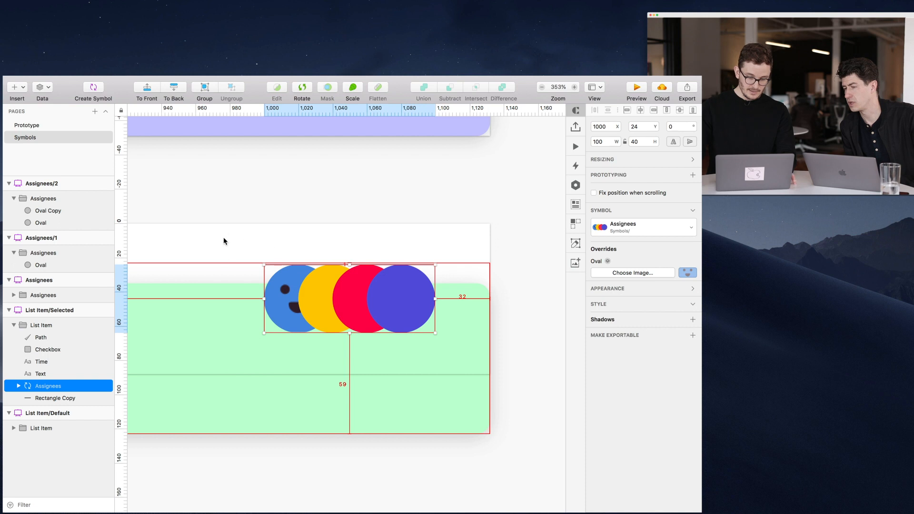
pyautogui.moveTo(270, 328); pyautogui.dragTo(406, 332)
pyautogui.scroll(-5, 406, 331)
pyautogui.scroll(-10, 314, 335)
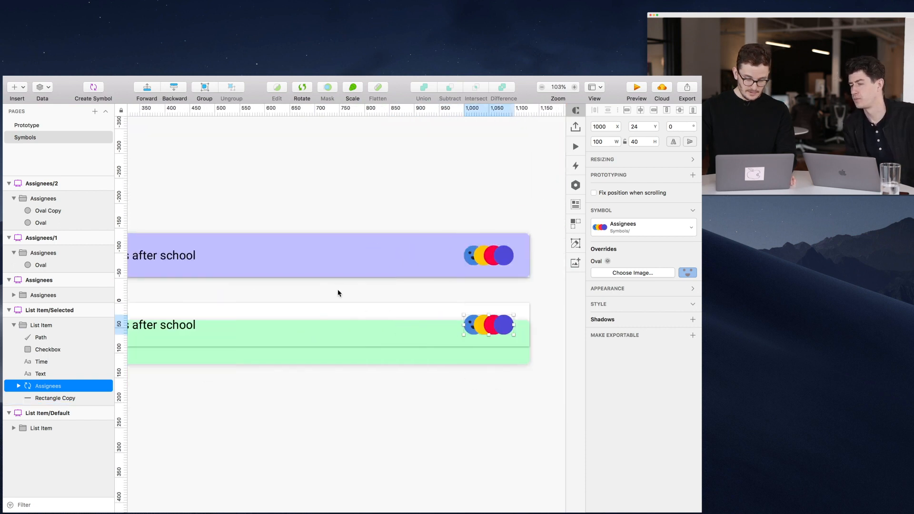
pyautogui.press('alt')
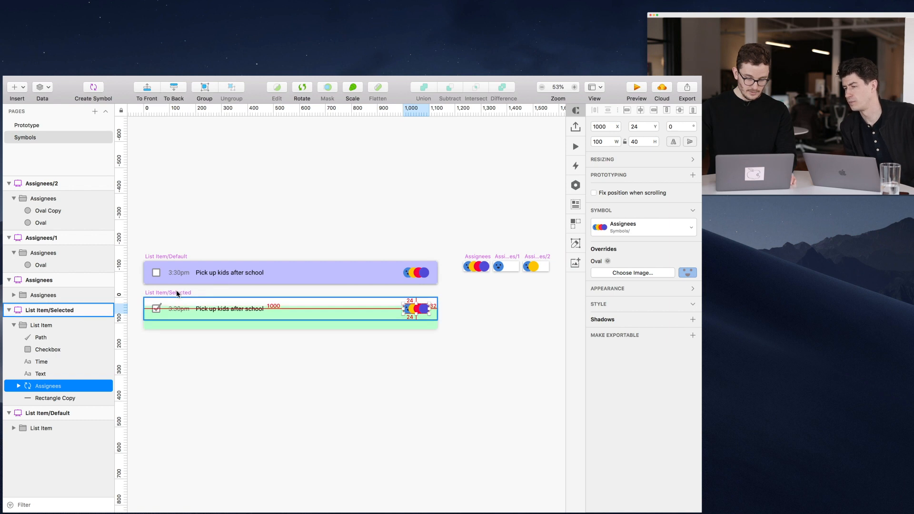
# Undo the deletion and duplication of the green background rectangle
pyautogui.press('super+z')
pyautogui.press('super+z')
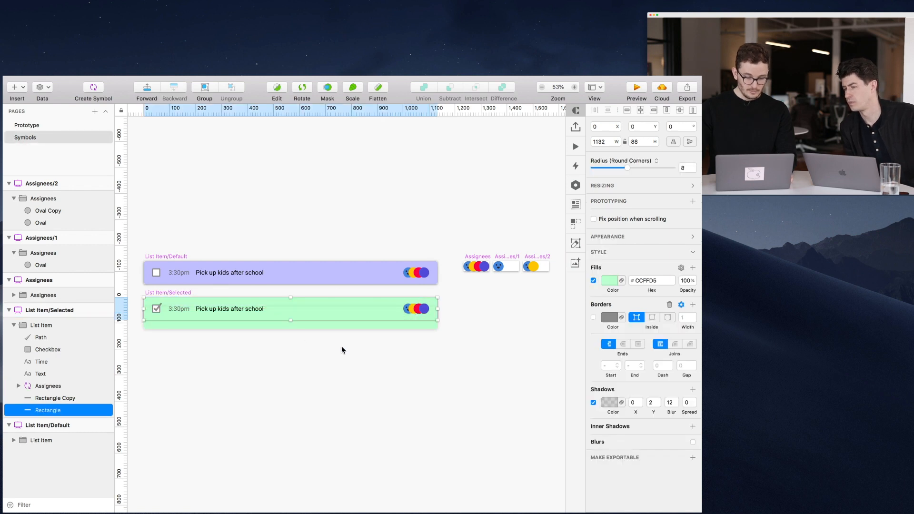
pyautogui.press('space')
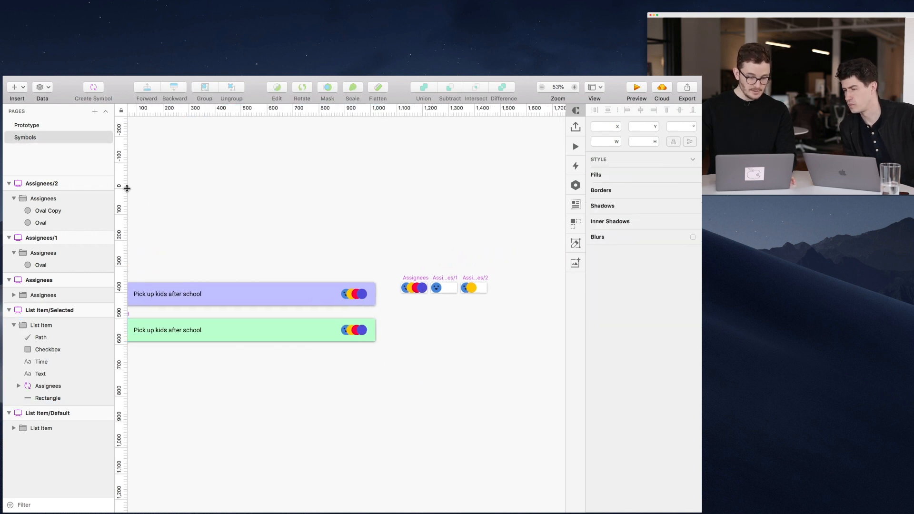
# On the Prototype page, set the Assignees override of the green checked list item to Assignees/1
pyautogui.click(50, 126)
pyautogui.click(447, 300)
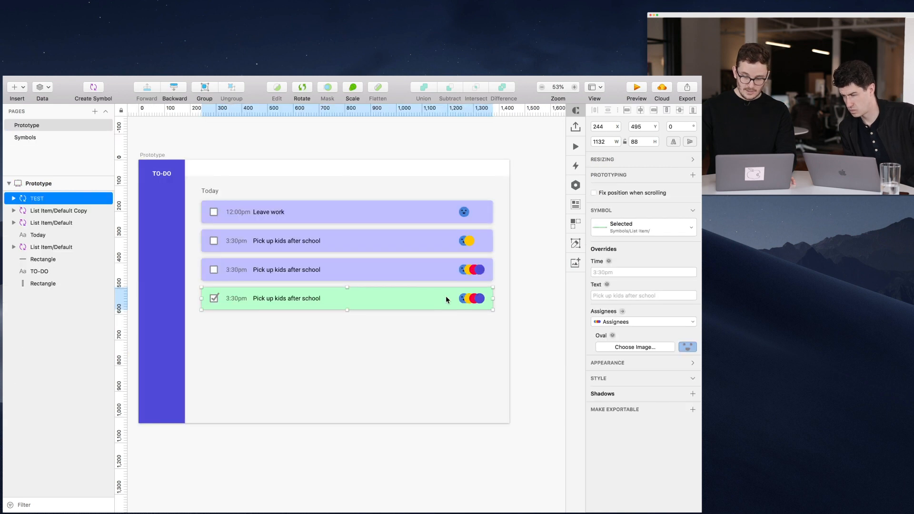
pyautogui.click(637, 322)
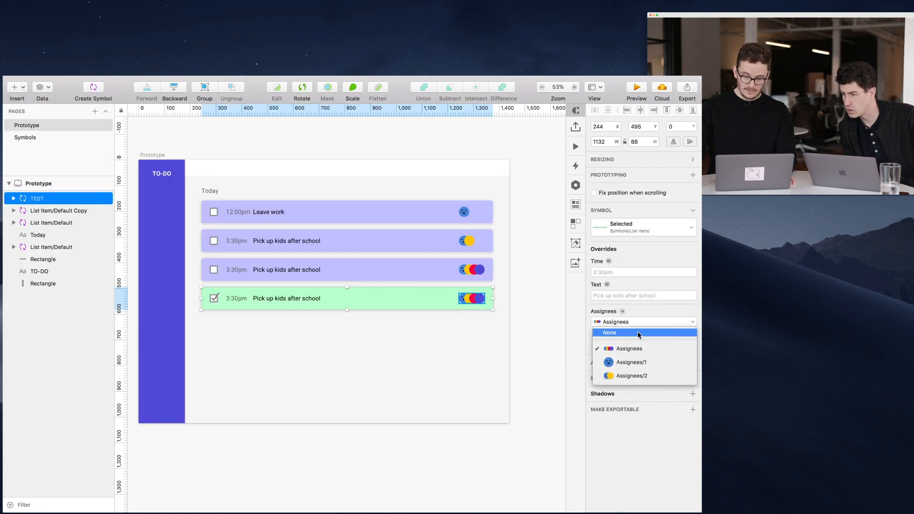
pyautogui.click(641, 359)
pyautogui.click(362, 386)
pyautogui.moveTo(427, 361); pyautogui.dragTo(362, 367)
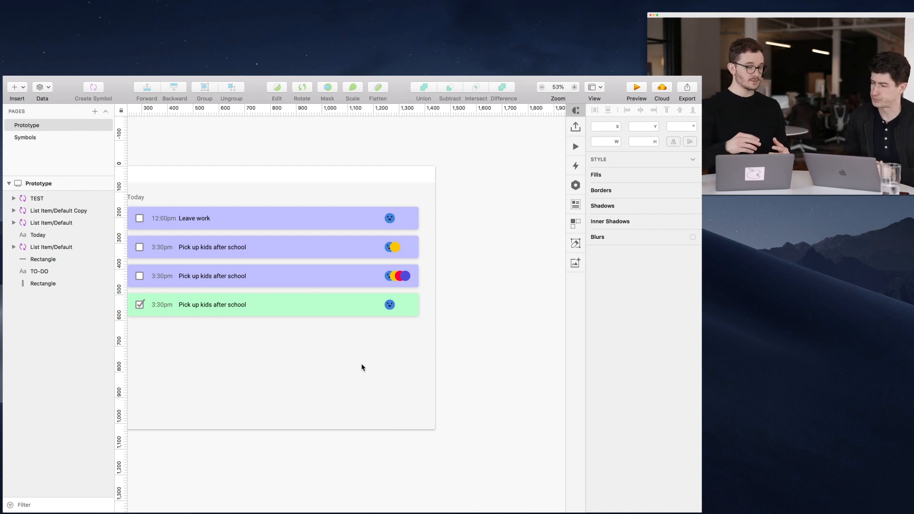
pyautogui.moveTo(350, 369); pyautogui.dragTo(419, 379)
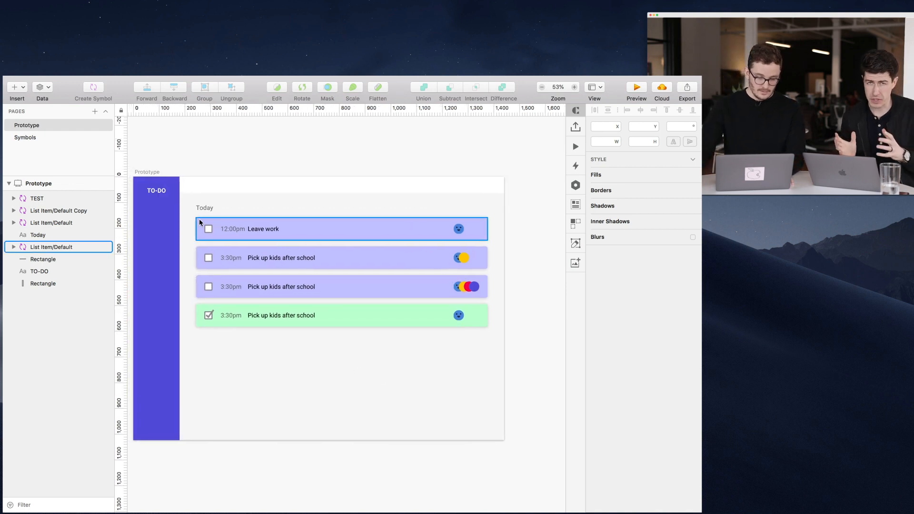
pyautogui.scroll(5, 185, 213)
pyautogui.moveTo(211, 289); pyautogui.dragTo(207, 210)
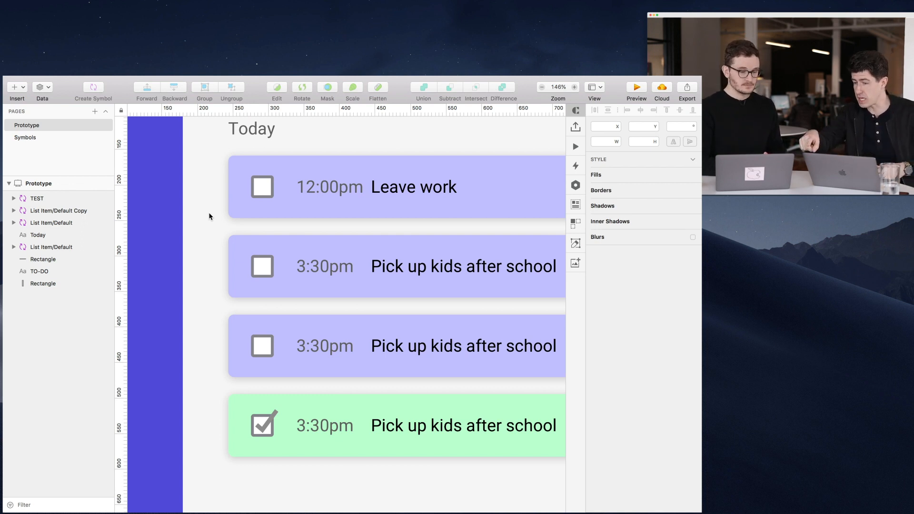
pyautogui.click(19, 138)
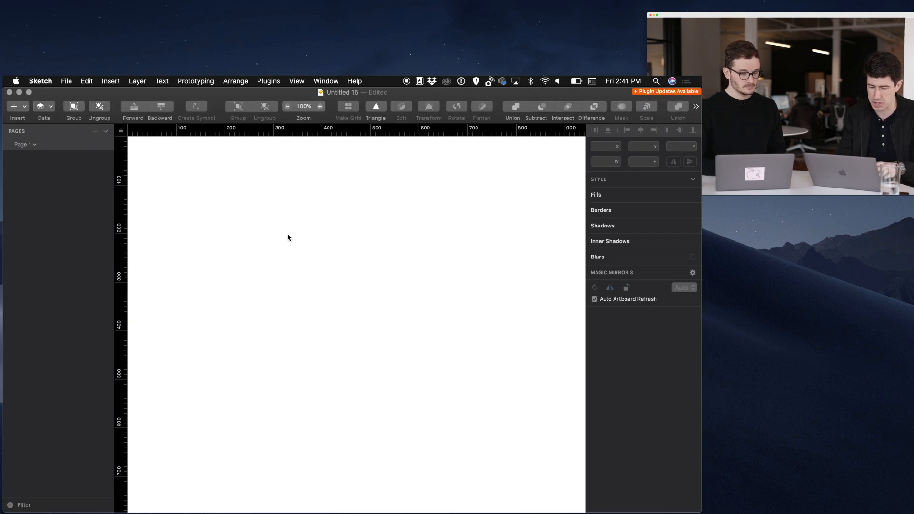
# Add a Desktop HD artboard of 1440 × 1024 to the empty Untitled 15 document
pyautogui.press('a')
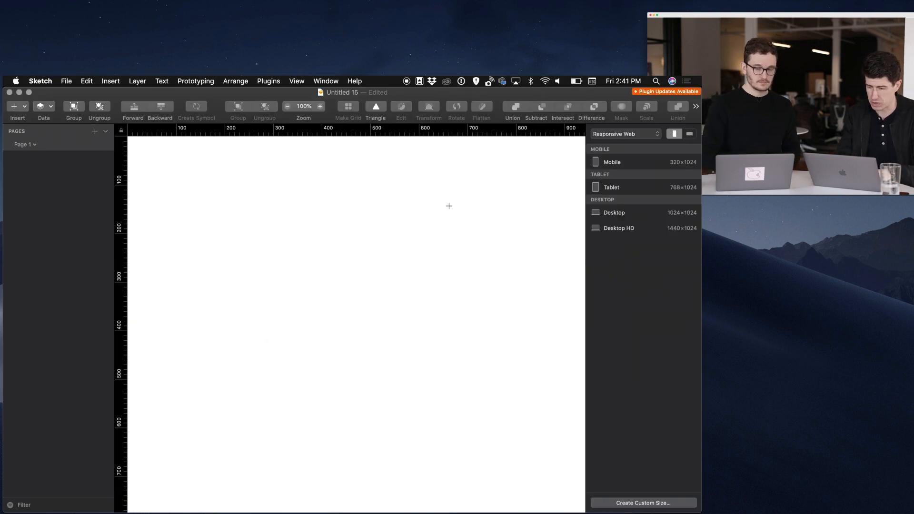
pyautogui.click(614, 227)
pyautogui.scroll(-5, 406, 249)
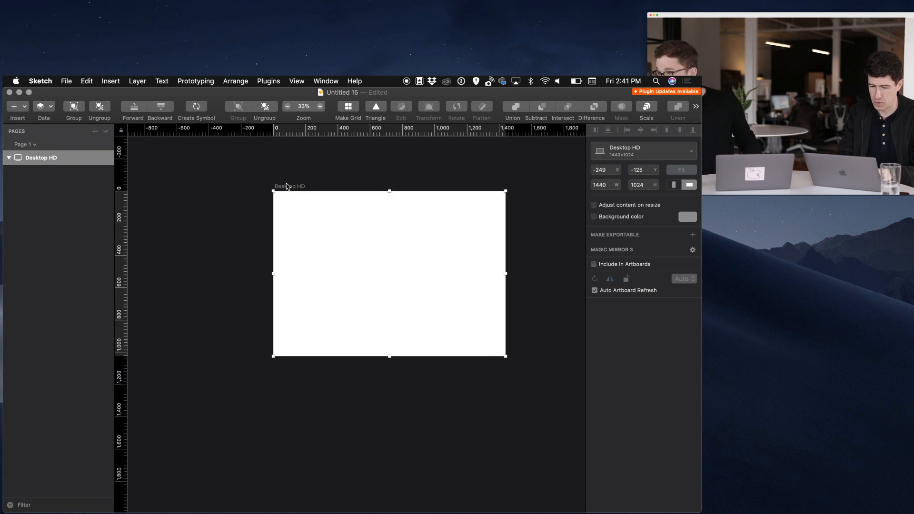
pyautogui.moveTo(289, 191); pyautogui.dragTo(253, 226)
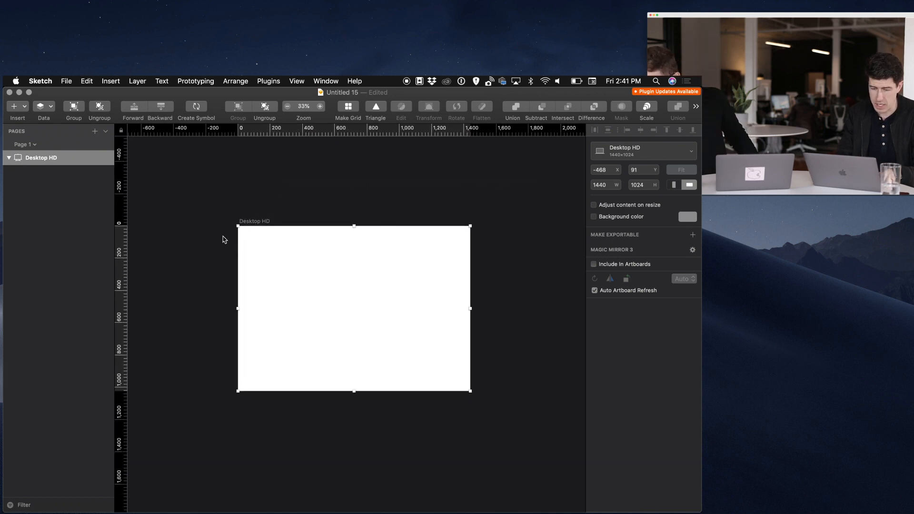
pyautogui.click(176, 211)
# Examine the list of available symbol libraries in the application preferences, including Humaaans, and close the preferences
pyautogui.click(42, 82)
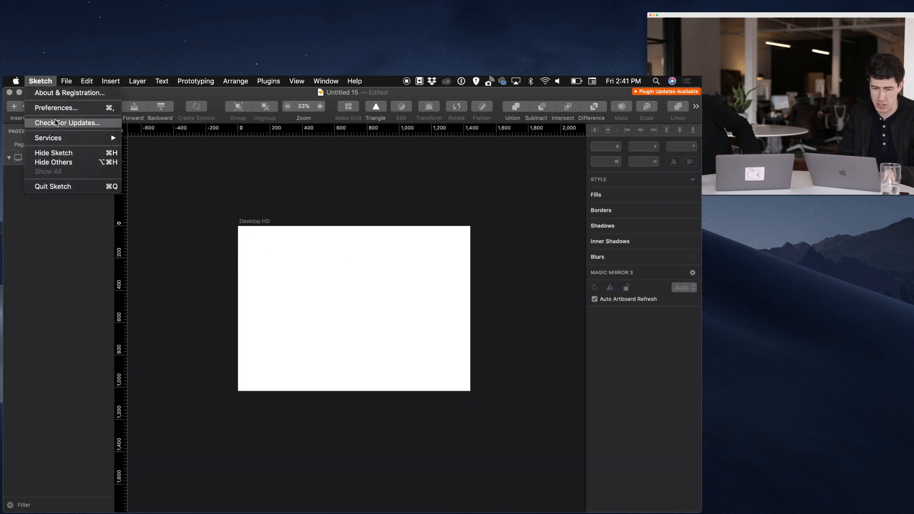
pyautogui.click(58, 109)
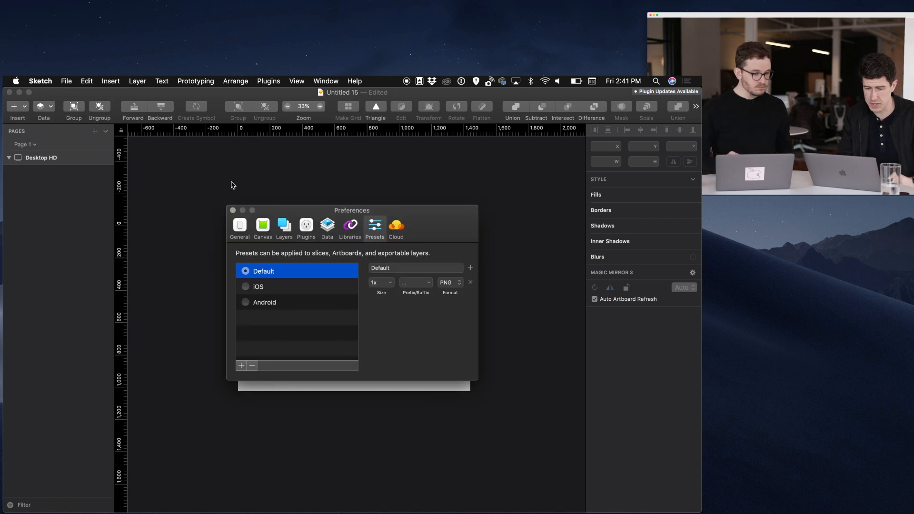
pyautogui.click(351, 230)
pyautogui.scroll(-5, 323, 356)
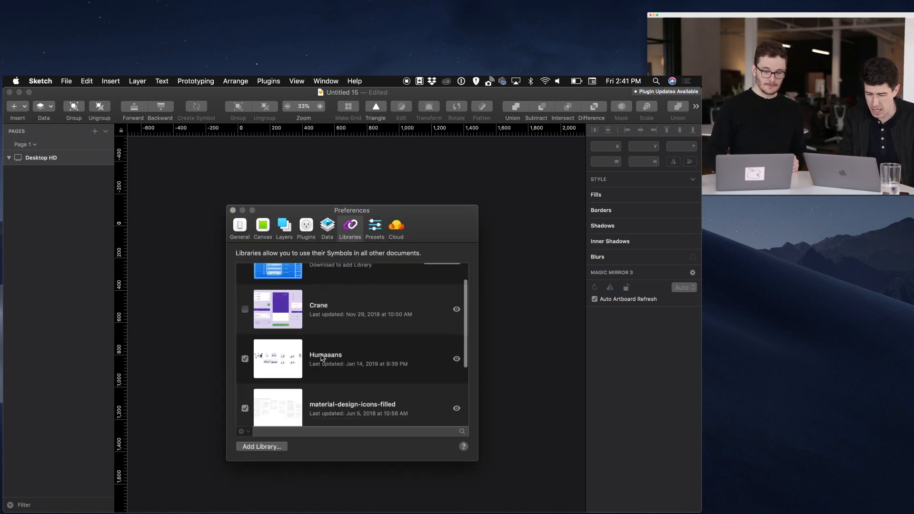
pyautogui.scroll(5, 322, 357)
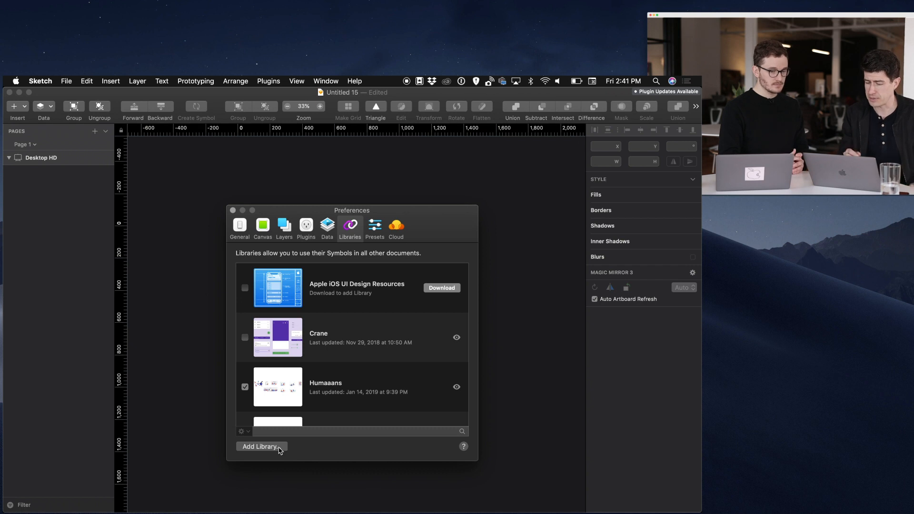
pyautogui.click(332, 388)
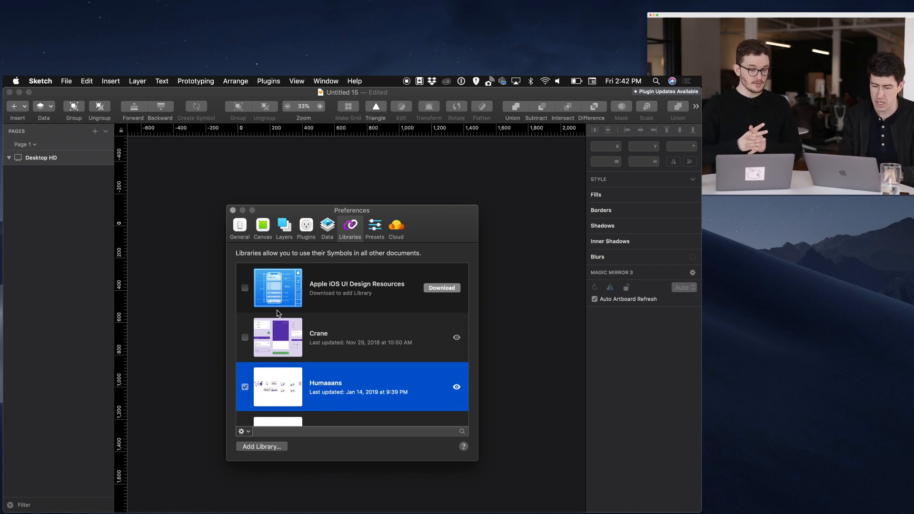
pyautogui.scroll(-5, 269, 337)
pyautogui.scroll(4, 269, 338)
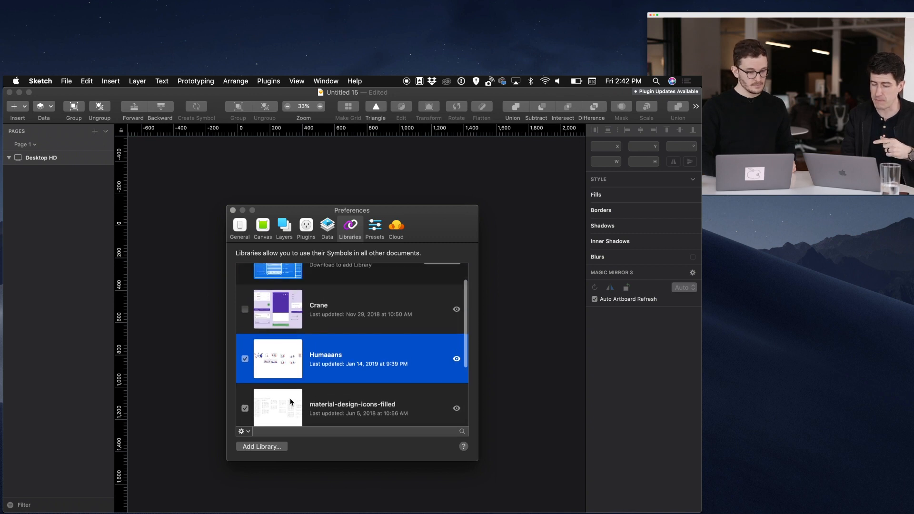
pyautogui.scroll(-2, 335, 416)
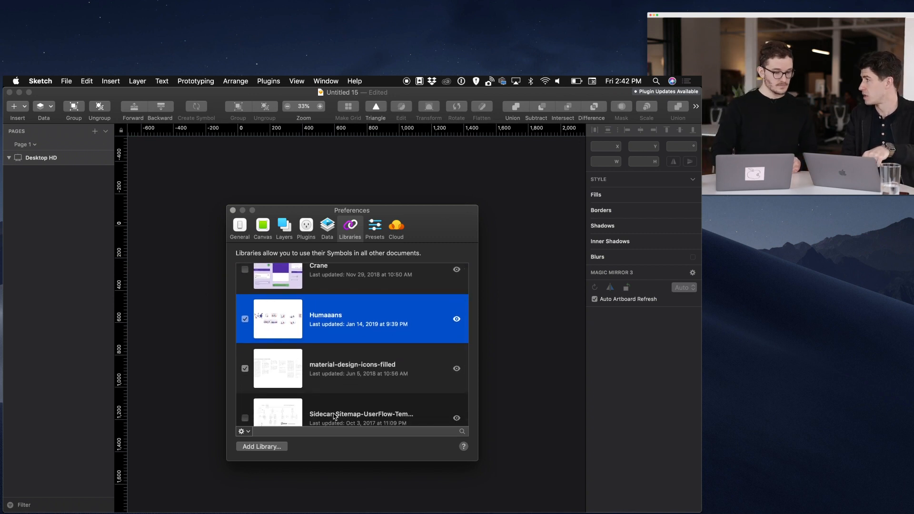
pyautogui.scroll(-1, 334, 416)
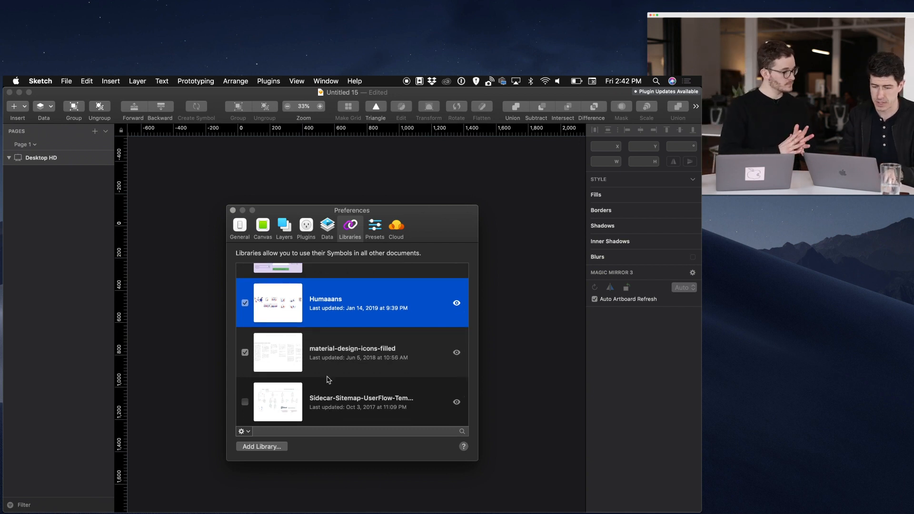
pyautogui.click(232, 210)
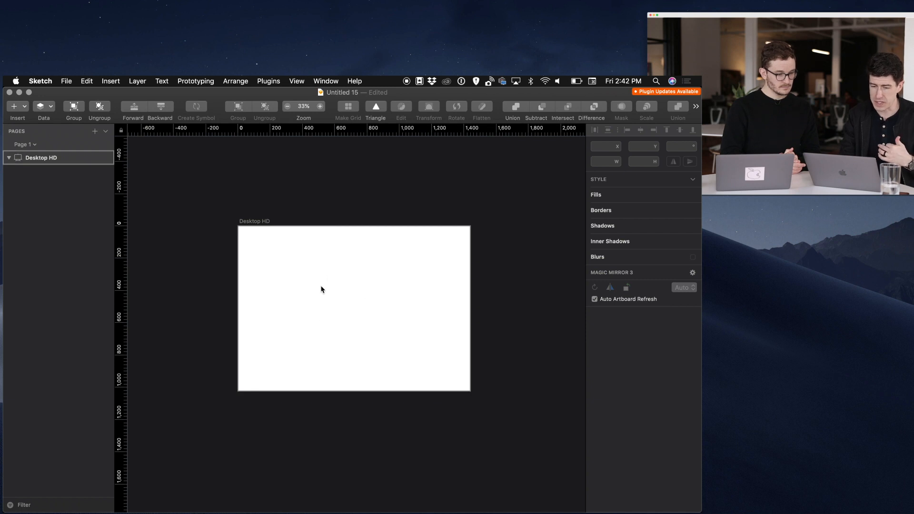
# Insert the A Human/Sitting symbol from the Humaaans library near the center of the Desktop HD artboard
pyautogui.click(274, 298)
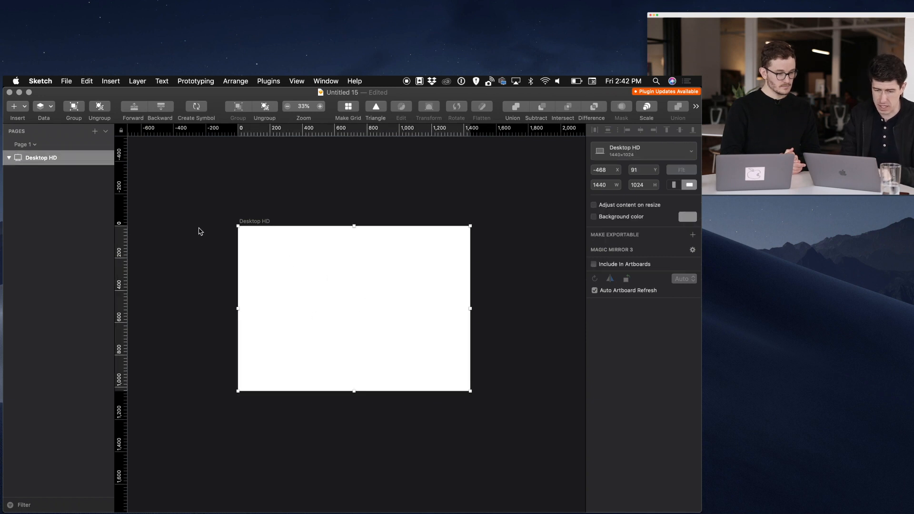
pyautogui.click(25, 106)
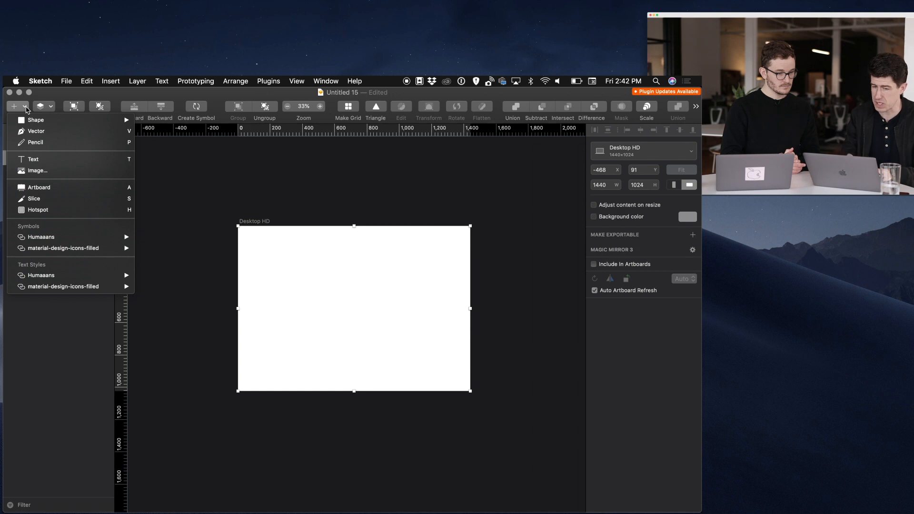
pyautogui.click(112, 82)
pyautogui.click(113, 81)
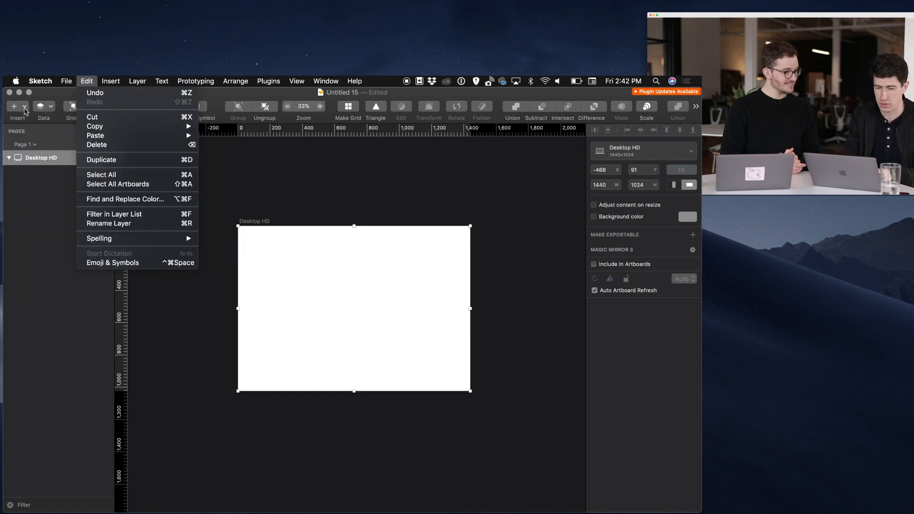
pyautogui.click(25, 108)
pyautogui.click(24, 107)
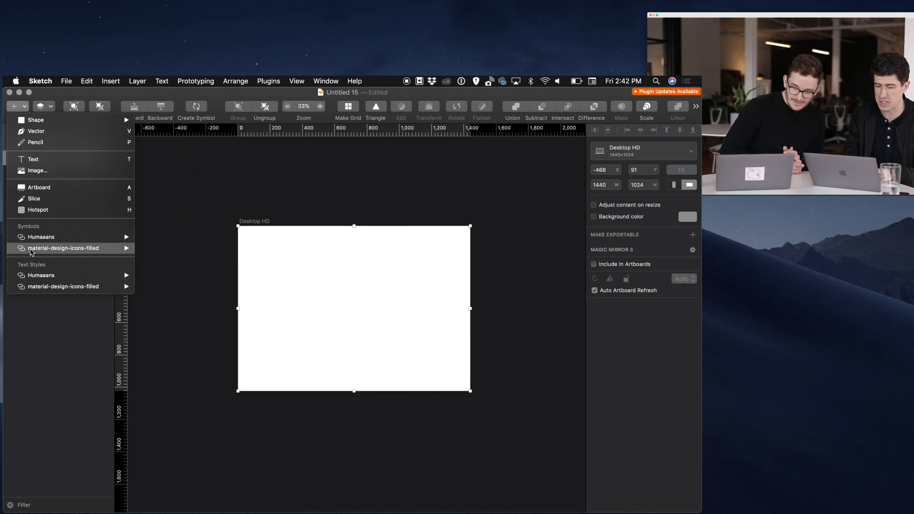
pyautogui.moveTo(39, 240)
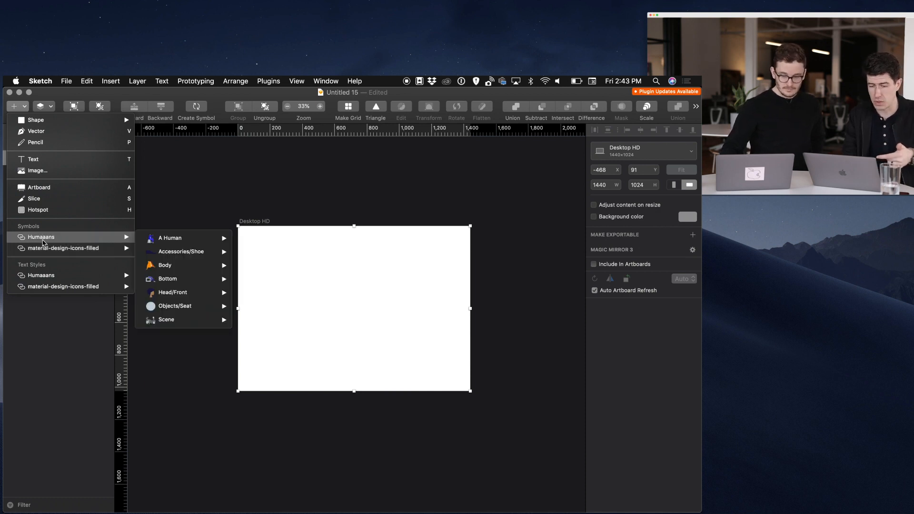
pyautogui.moveTo(156, 242)
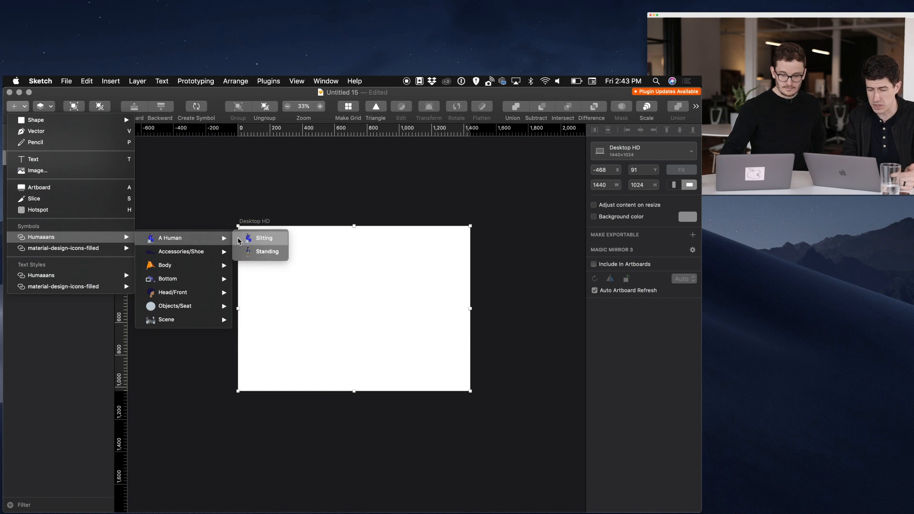
pyautogui.click(255, 239)
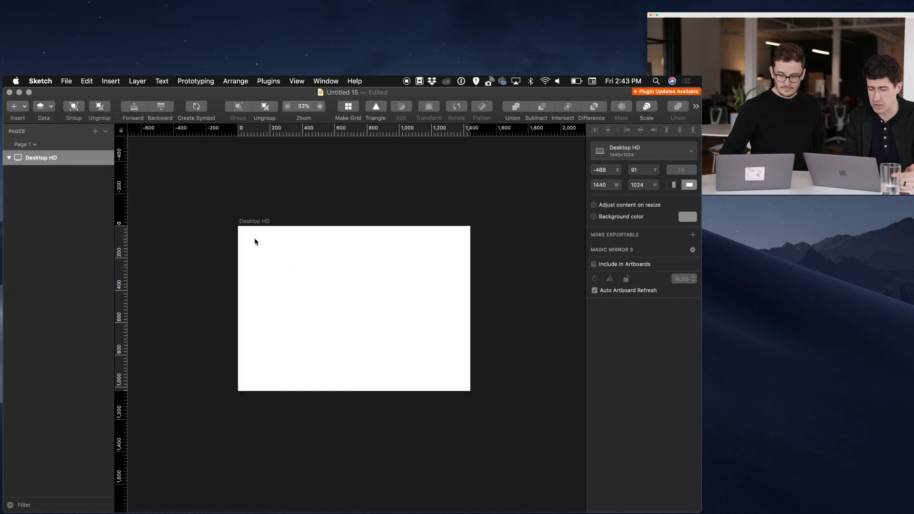
pyautogui.click(347, 302)
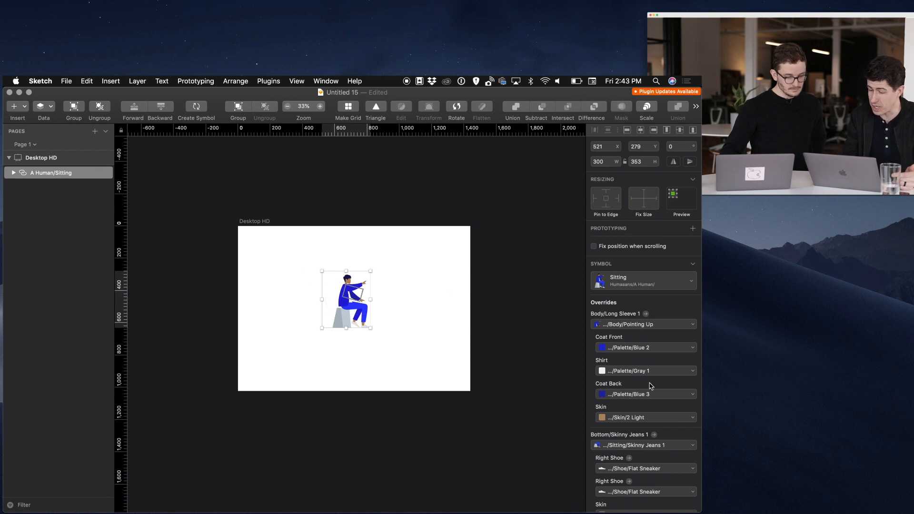
# Set the sitting figure's Hair override to the Humaaans style Shade/2 and deselect the figure
pyautogui.scroll(-4, 651, 386)
pyautogui.scroll(-8, 651, 386)
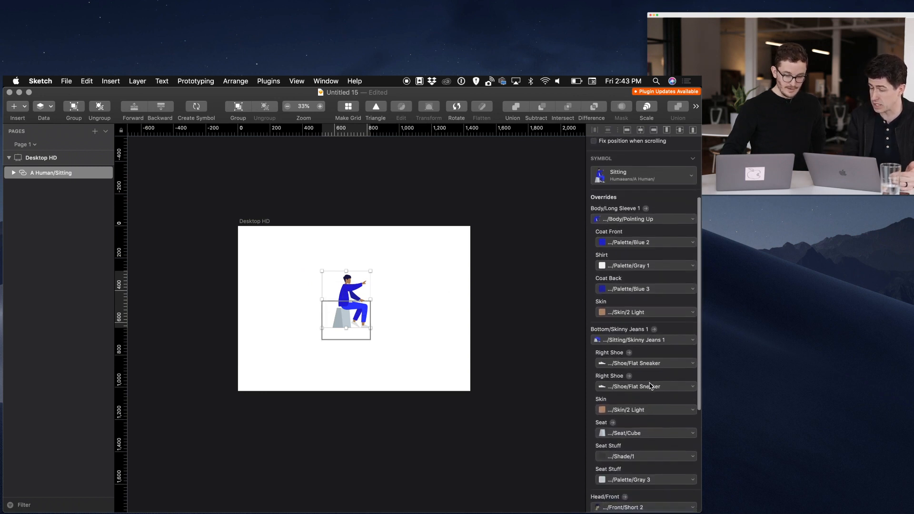
pyautogui.scroll(-3, 651, 385)
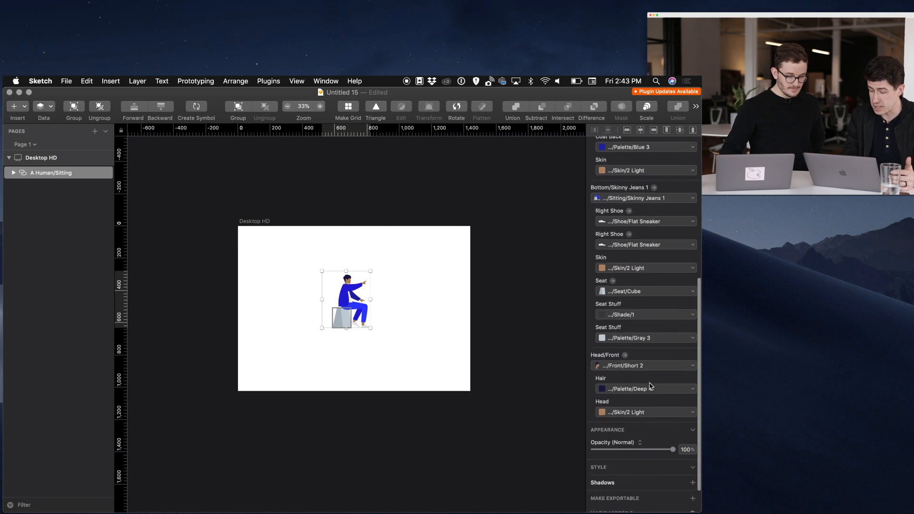
pyautogui.click(645, 391)
pyautogui.moveTo(644, 404)
pyautogui.moveTo(559, 415)
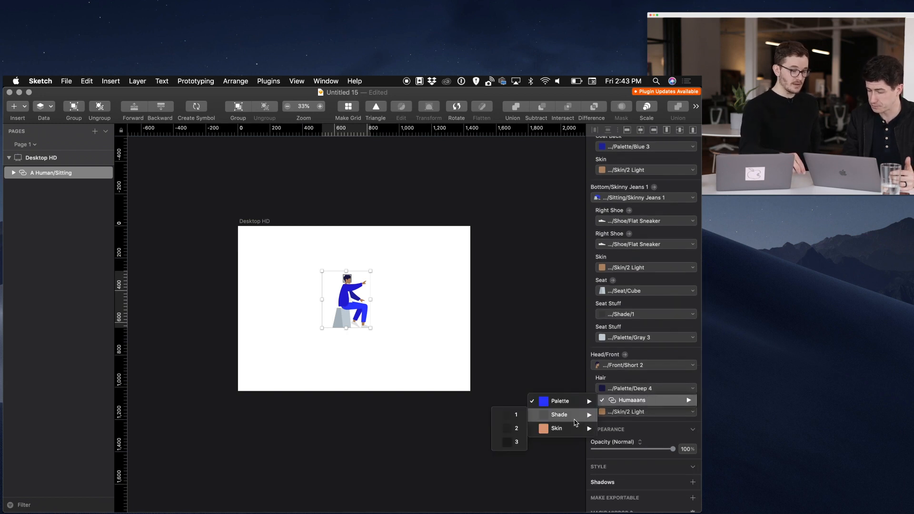
pyautogui.click(516, 431)
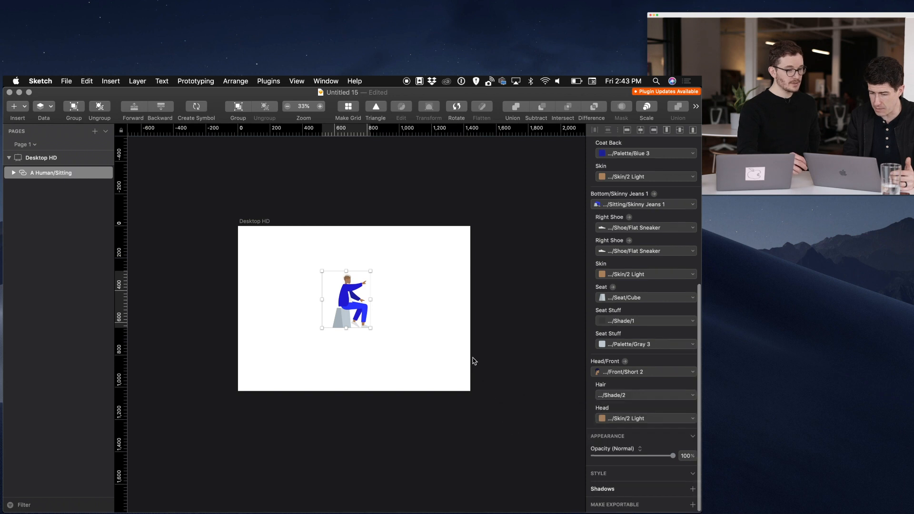
pyautogui.click(435, 353)
# Open the sitting figure's source symbol in the original Humaaans library document and view the neighboring symbols
pyautogui.scroll(5, 409, 312)
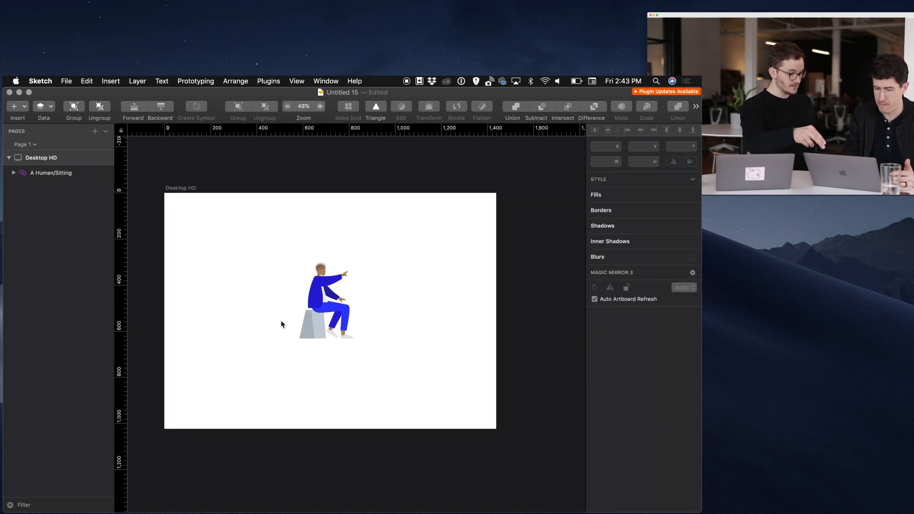
pyautogui.scroll(2, 283, 323)
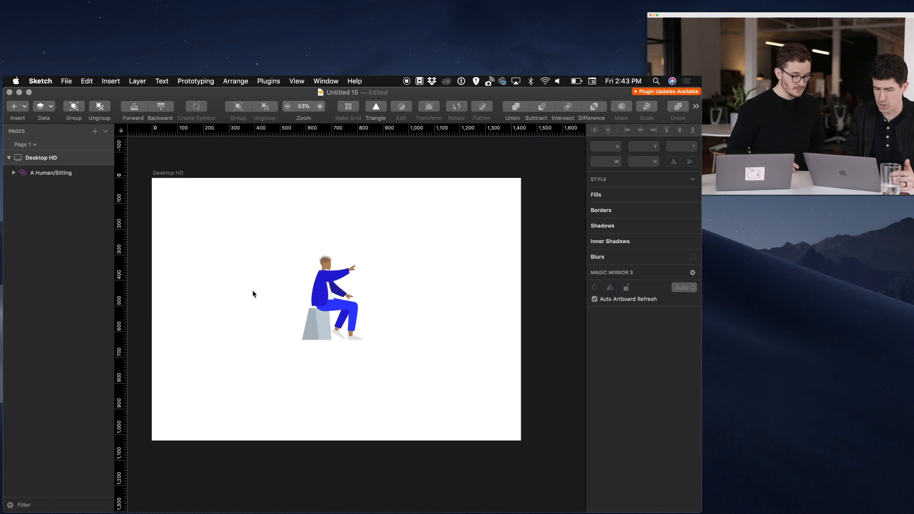
pyautogui.doubleClick(344, 292)
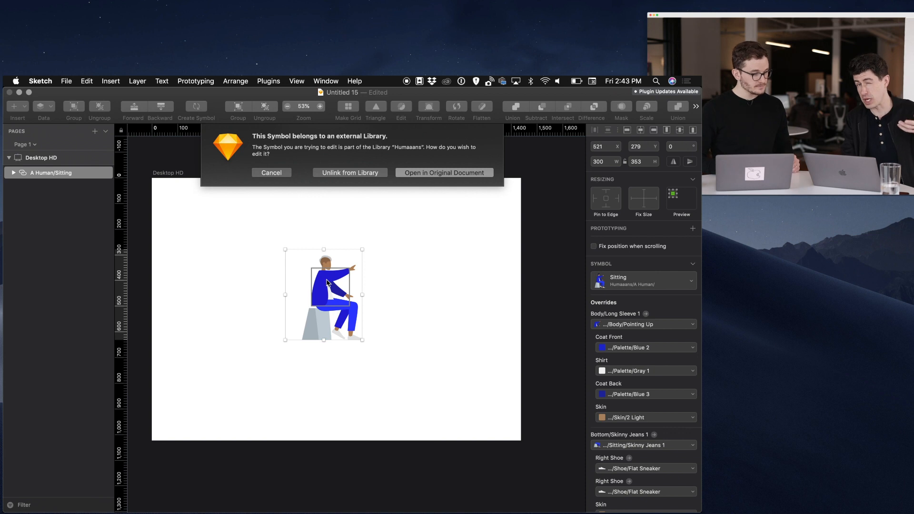
pyautogui.click(449, 173)
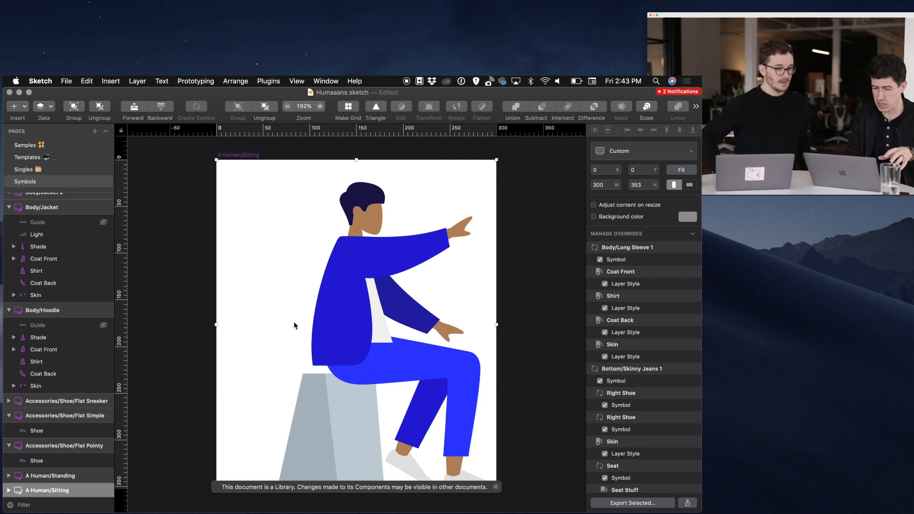
pyautogui.click(191, 324)
pyautogui.scroll(-5, 192, 326)
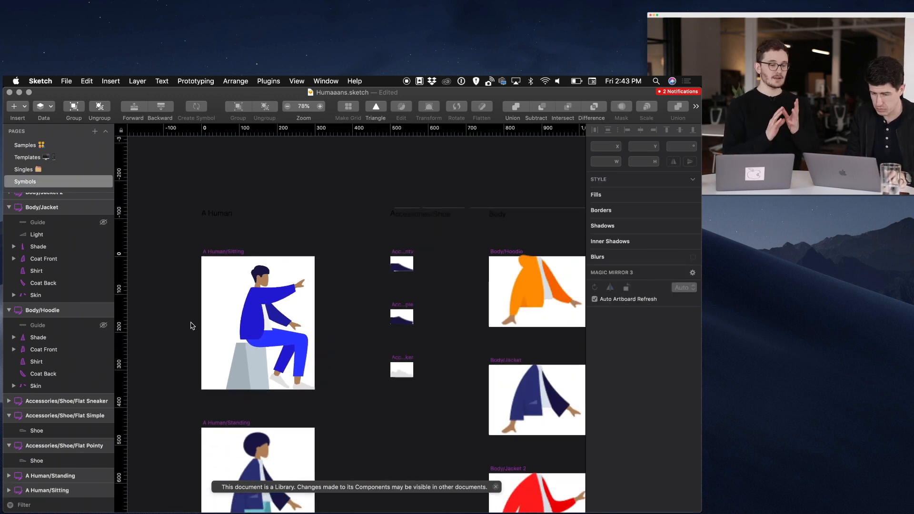
# Survey the symbols in the Humaaans library document, including its layer list and the full grid of figures, bodies, heads and scenes
pyautogui.scroll(-3, 192, 325)
pyautogui.hscroll(3, 192, 326)
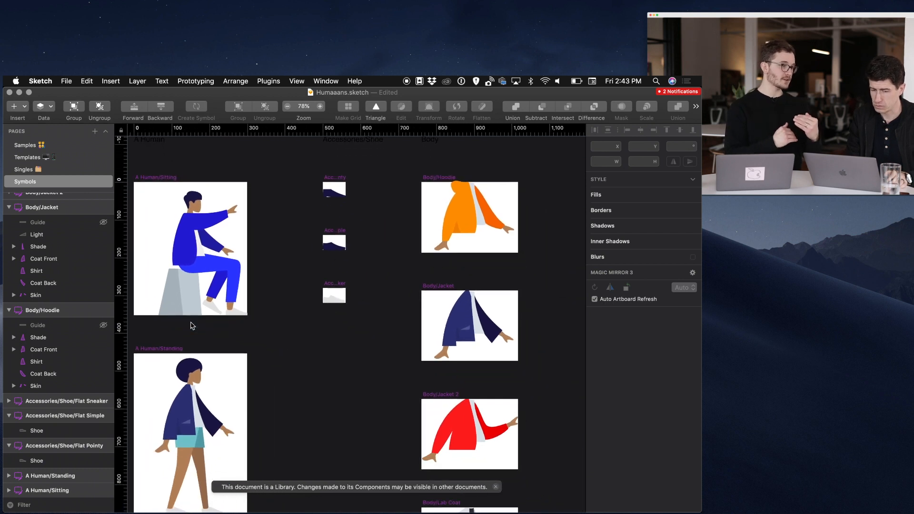
pyautogui.hscroll(-1, 192, 325)
pyautogui.scroll(-1, 192, 325)
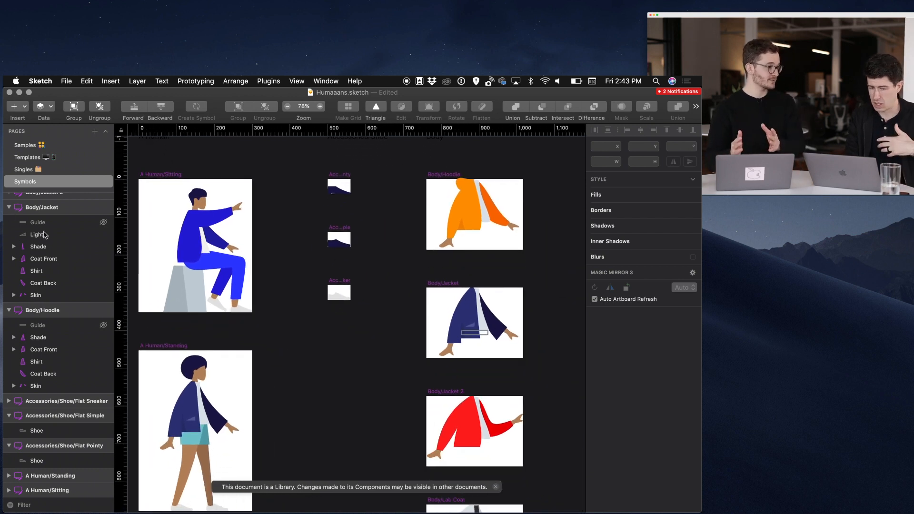
pyautogui.scroll(10, 43, 225)
pyautogui.scroll(15, 46, 299)
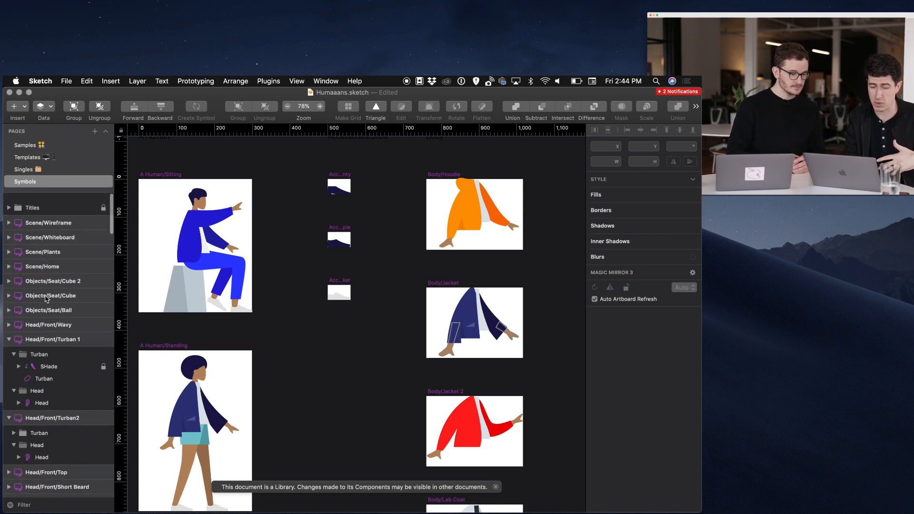
pyautogui.scroll(-10, 332, 324)
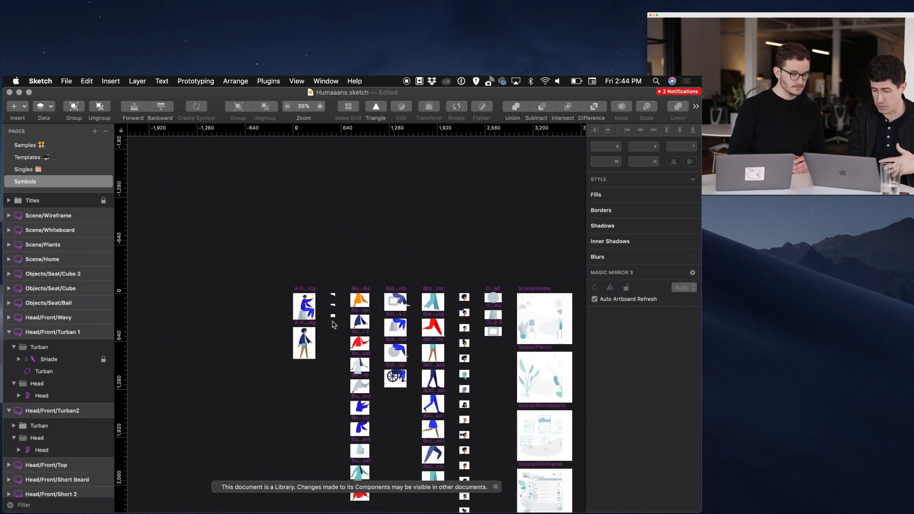
pyautogui.hscroll(5, 332, 325)
pyautogui.scroll(-2, 332, 324)
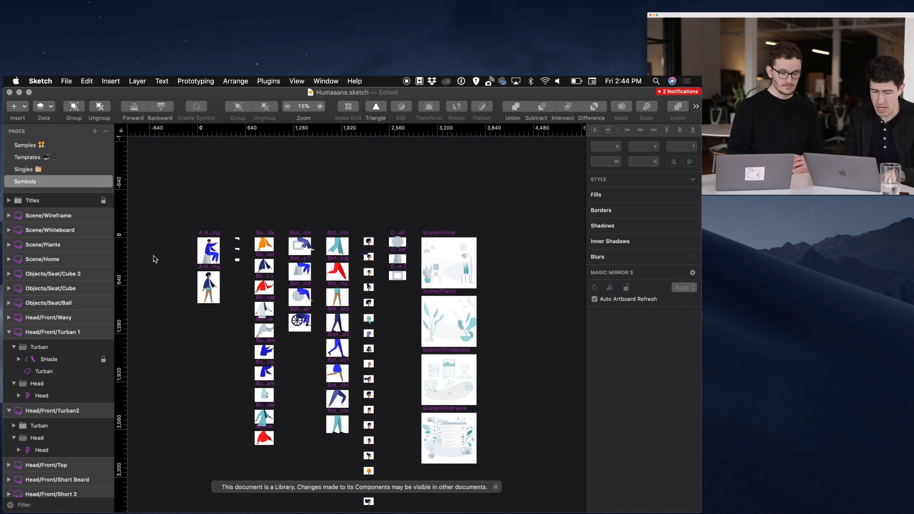
# Return to the Untitled 15 document and set the sitting figure's body Skin override to the Humaaans style Shade/3
pyautogui.press('super+grave')
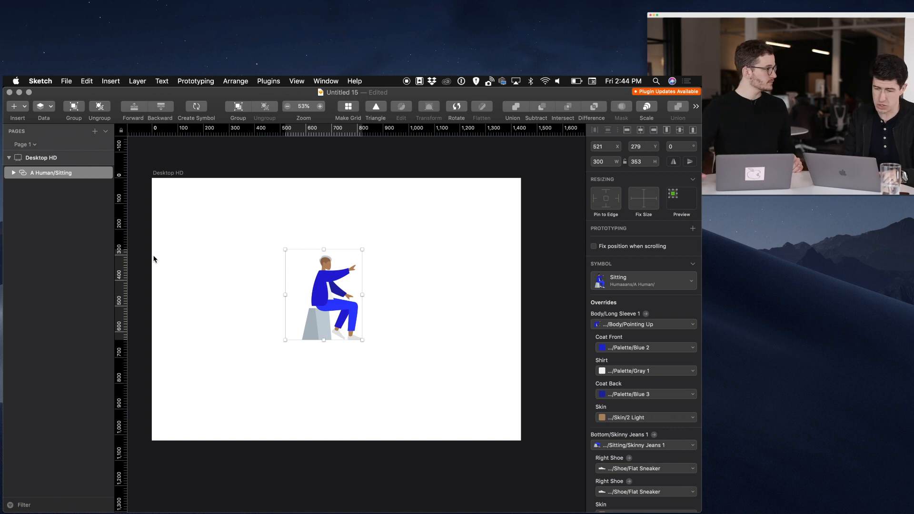
pyautogui.click(645, 418)
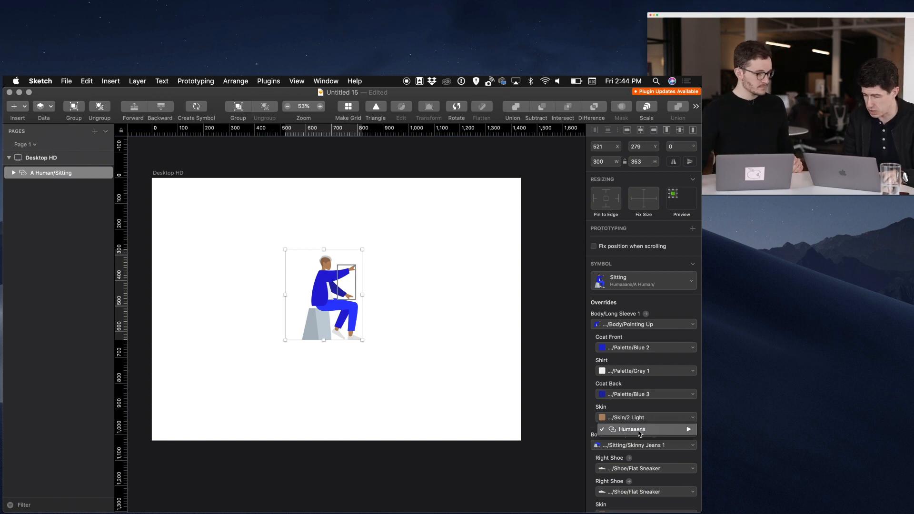
pyautogui.moveTo(635, 430)
pyautogui.moveTo(572, 447)
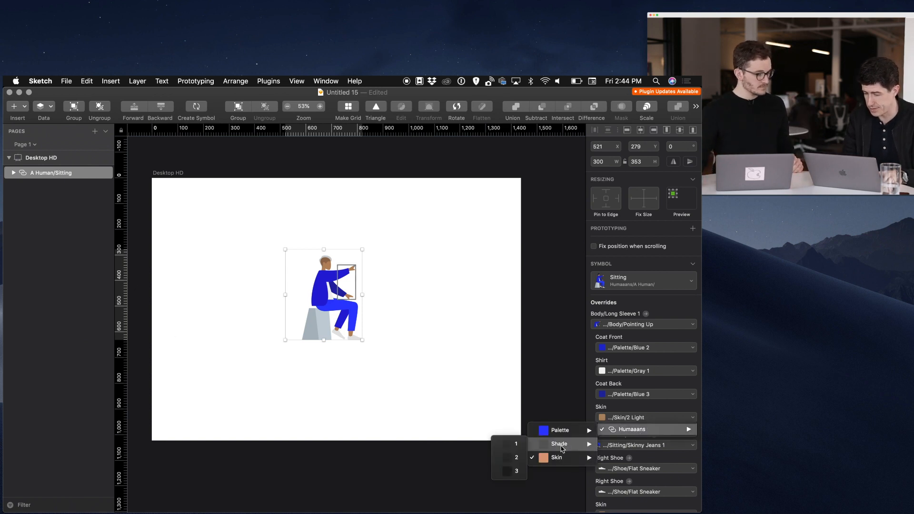
pyautogui.click(521, 471)
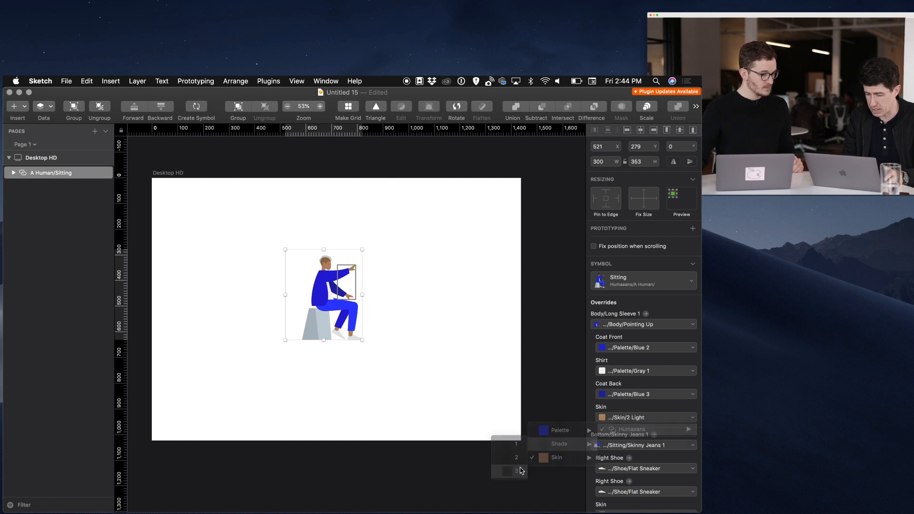
pyautogui.doubleClick(328, 262)
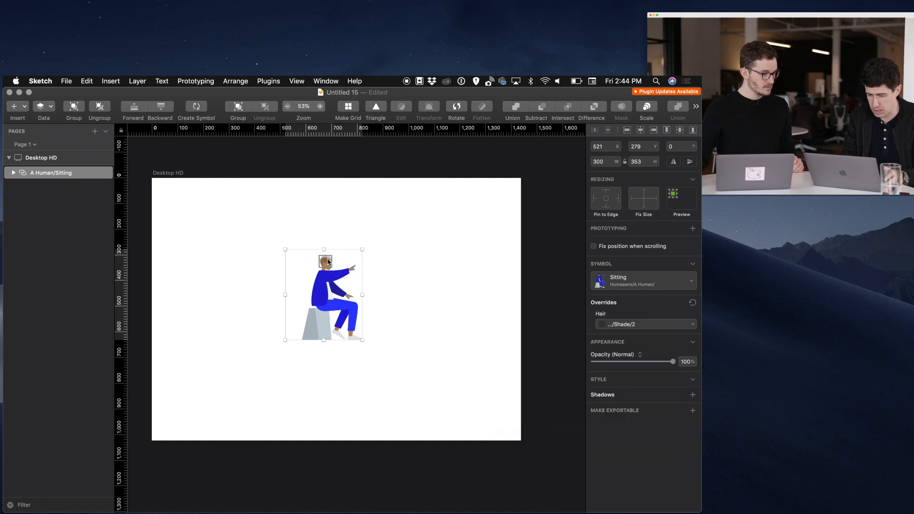
pyautogui.click(326, 292)
pyautogui.press('Escape')
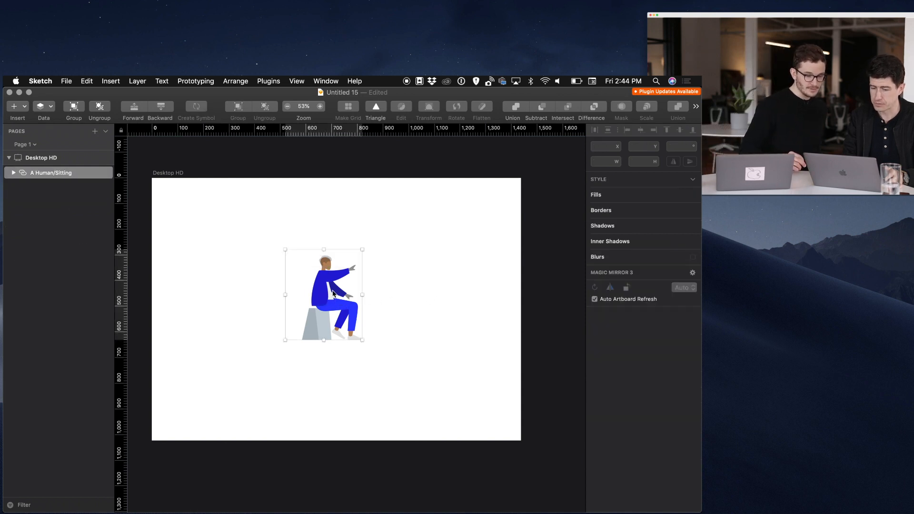
# Set the sitting figure's Hair override to the Humaaans style Shade/3
pyautogui.scroll(-10, 633, 418)
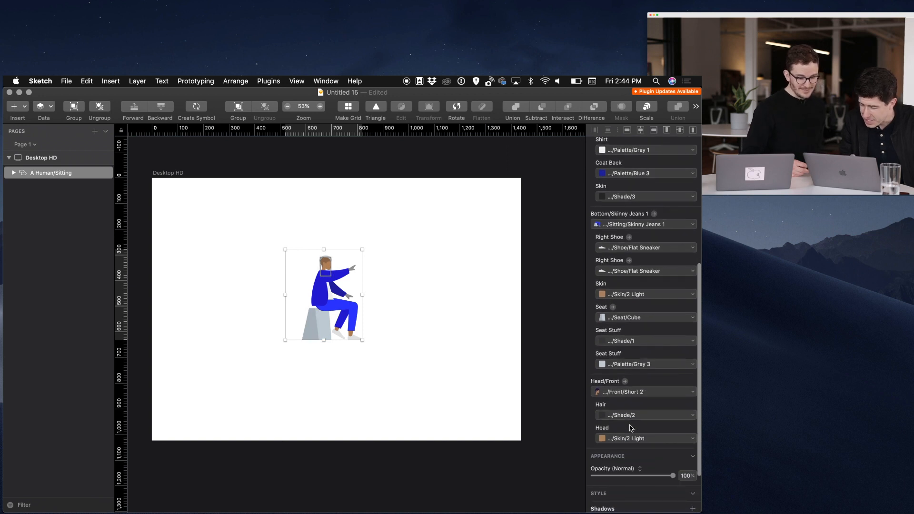
pyautogui.click(628, 420)
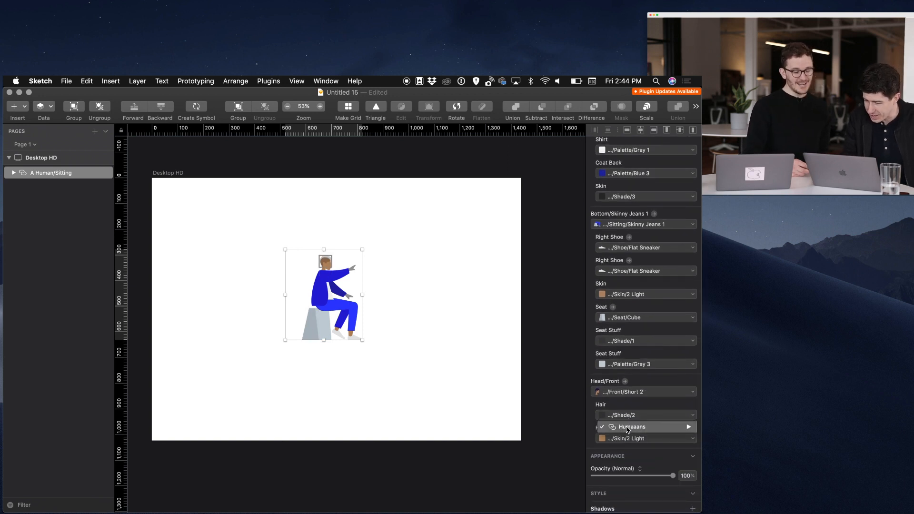
pyautogui.moveTo(632, 427)
pyautogui.moveTo(568, 442)
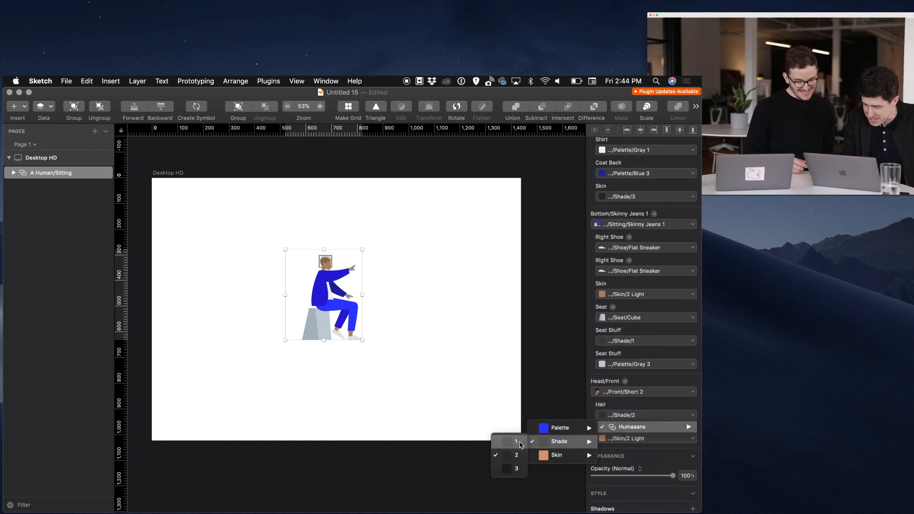
pyautogui.click(509, 470)
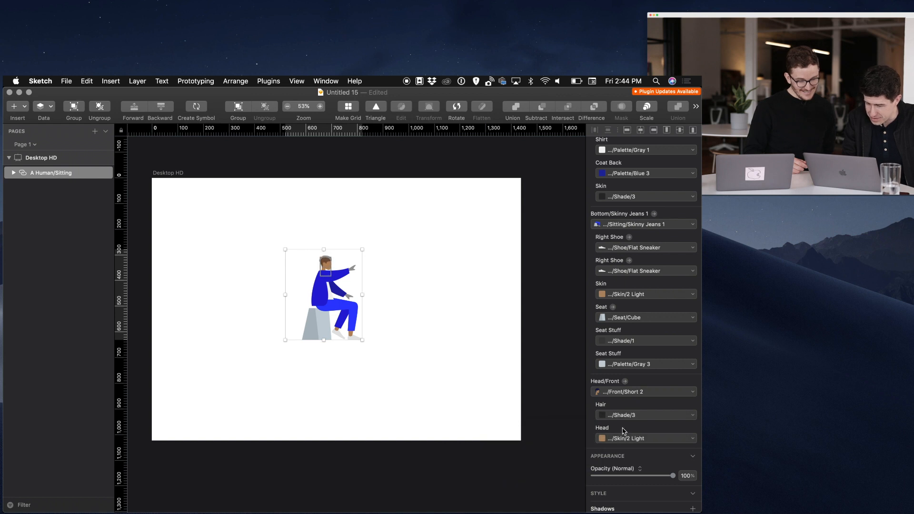
# Switch the sitting figure's Hair override to the Humaaans style Shade/1
pyautogui.click(627, 414)
pyautogui.moveTo(624, 426)
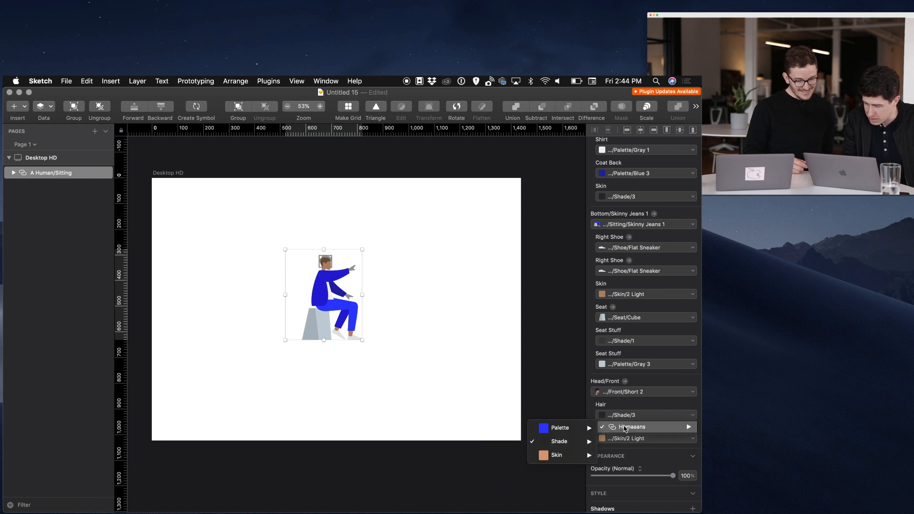
pyautogui.moveTo(569, 446)
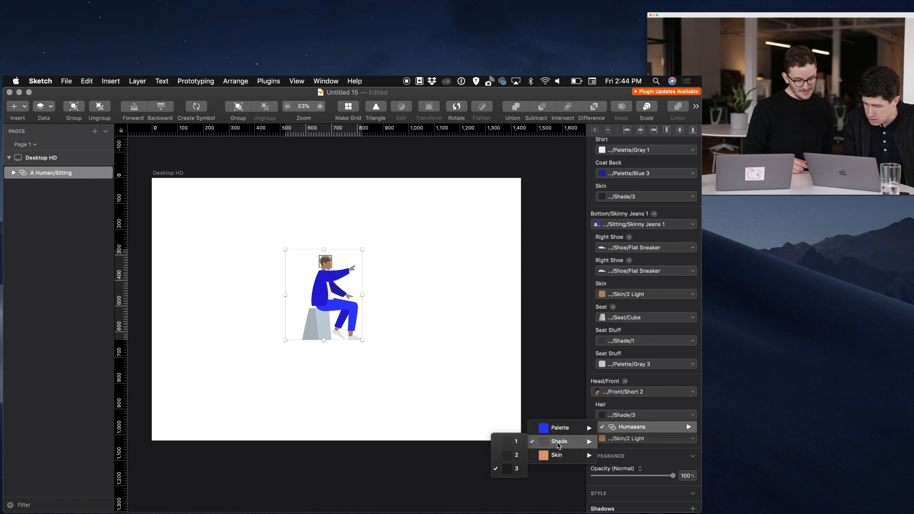
pyautogui.click(513, 442)
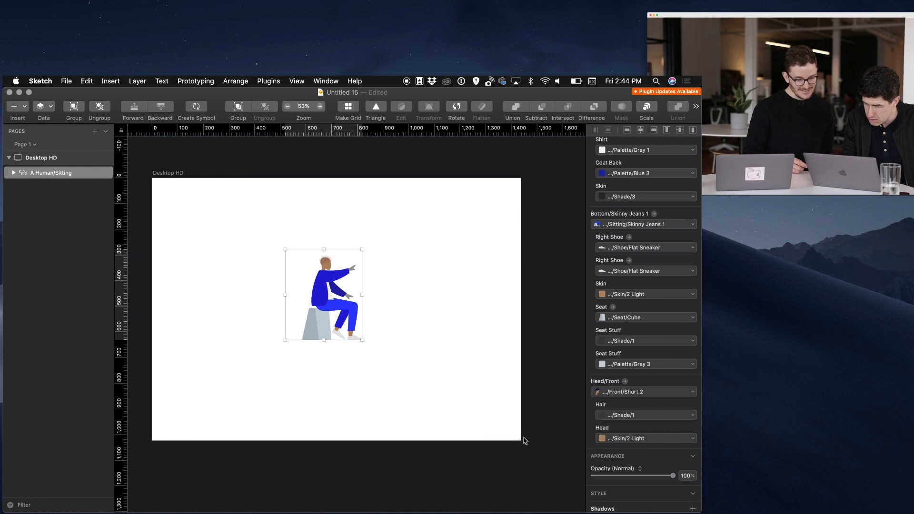
# Swap the sitting figure's Head/Front override to Front/Rad and set its hair style to Shade/3
pyautogui.click(647, 416)
pyautogui.click(636, 394)
pyautogui.click(636, 394)
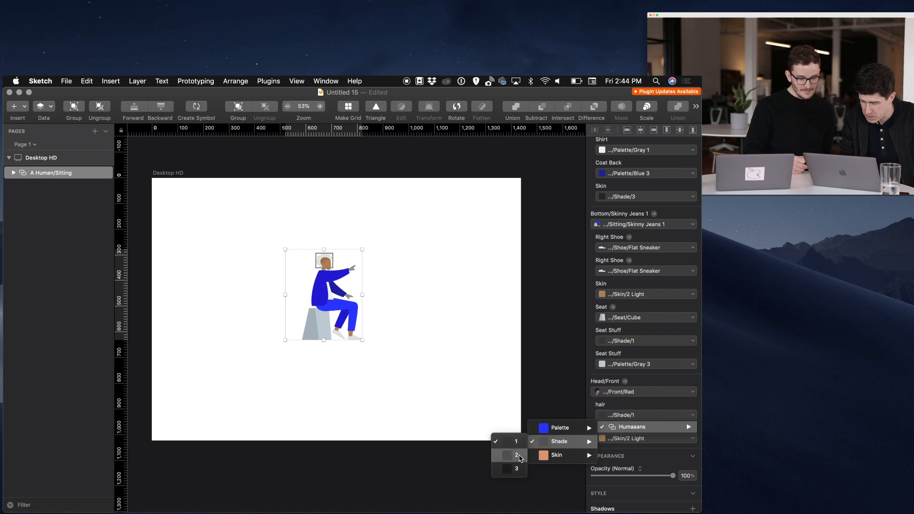
pyautogui.click(513, 471)
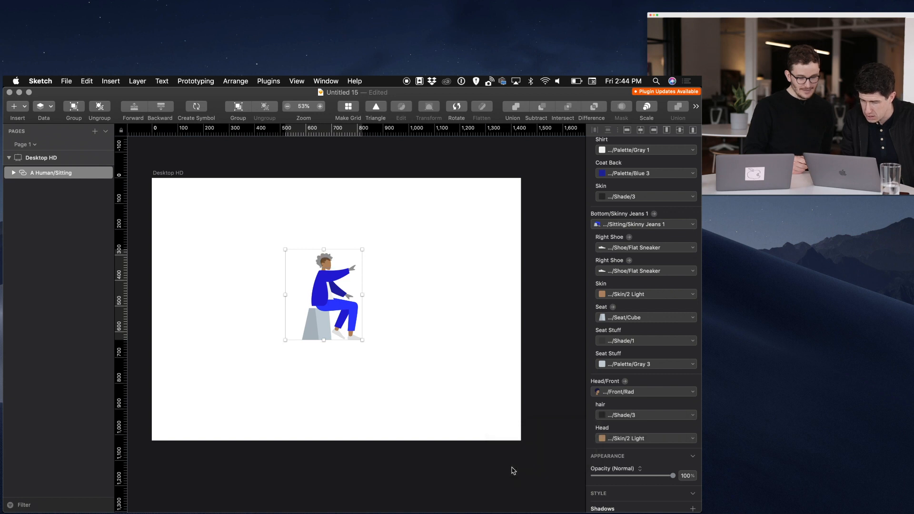
# Review the sitting figure's head override and the symbols that could replace the whole figure, such as A Human/Standing
pyautogui.scroll(-2, 647, 481)
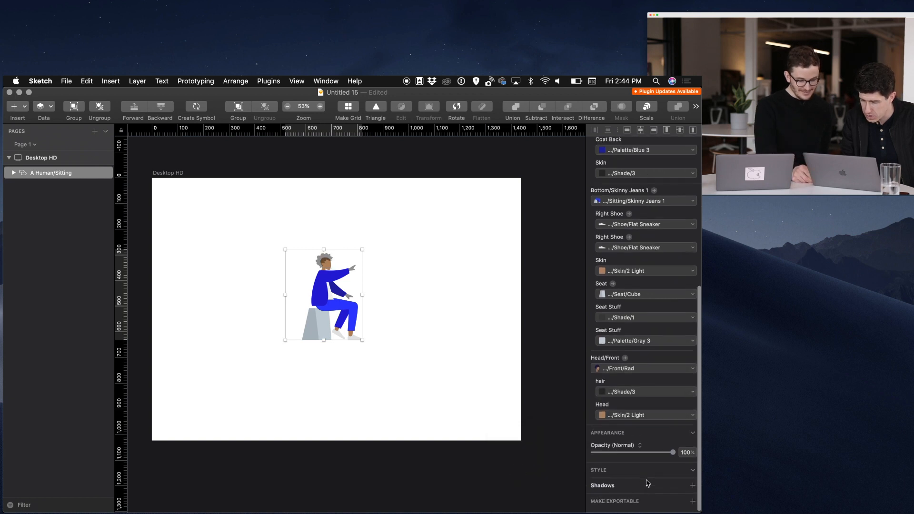
pyautogui.click(626, 372)
pyautogui.click(629, 371)
pyautogui.scroll(3, 646, 271)
pyautogui.scroll(10, 636, 303)
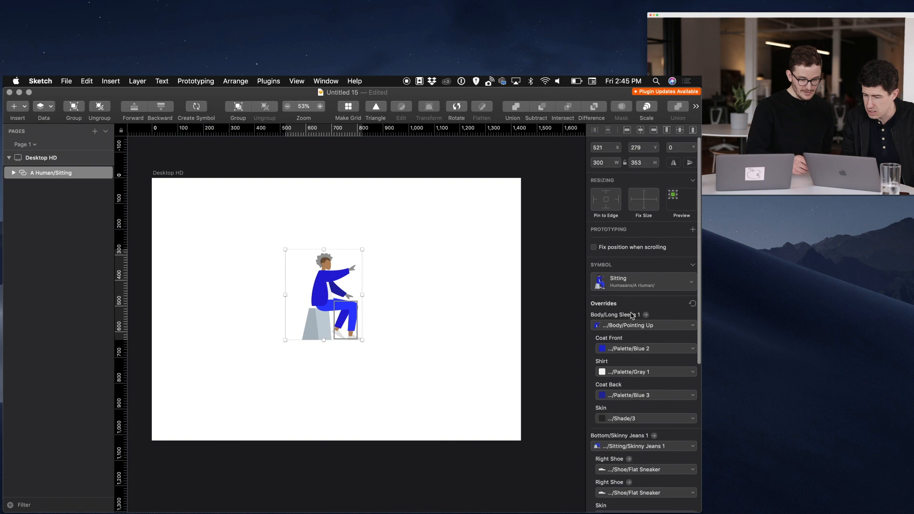
pyautogui.click(647, 284)
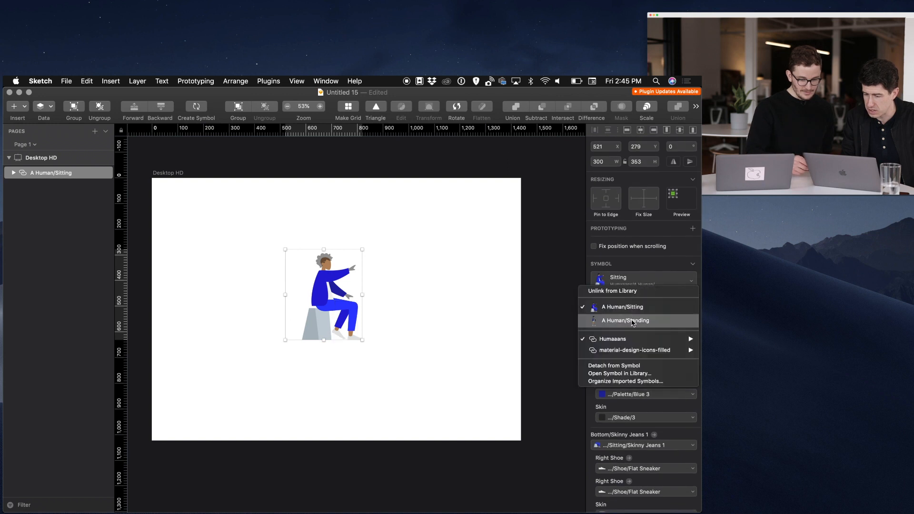
pyautogui.click(632, 321)
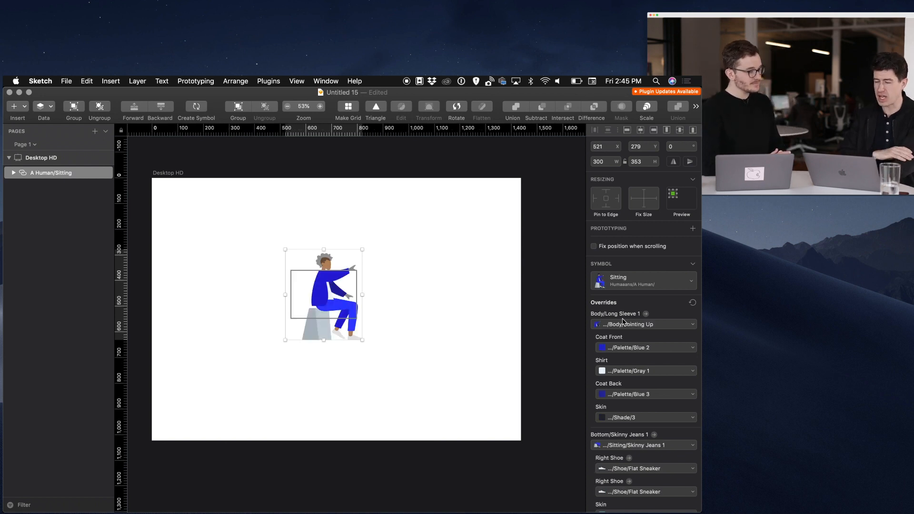
# Set the sitting figure's Coat Front override to the Humaaans style Shade/3
pyautogui.click(642, 353)
pyautogui.moveTo(635, 364)
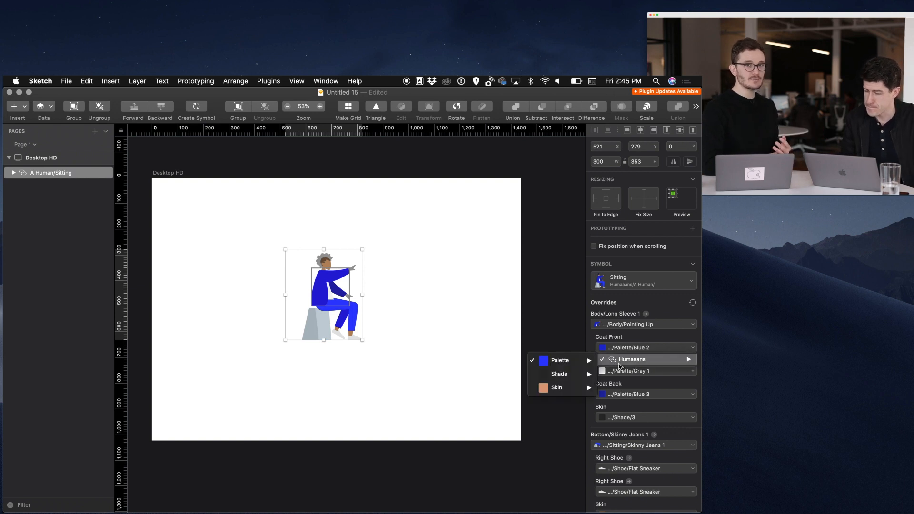
pyautogui.moveTo(562, 374)
pyautogui.click(516, 403)
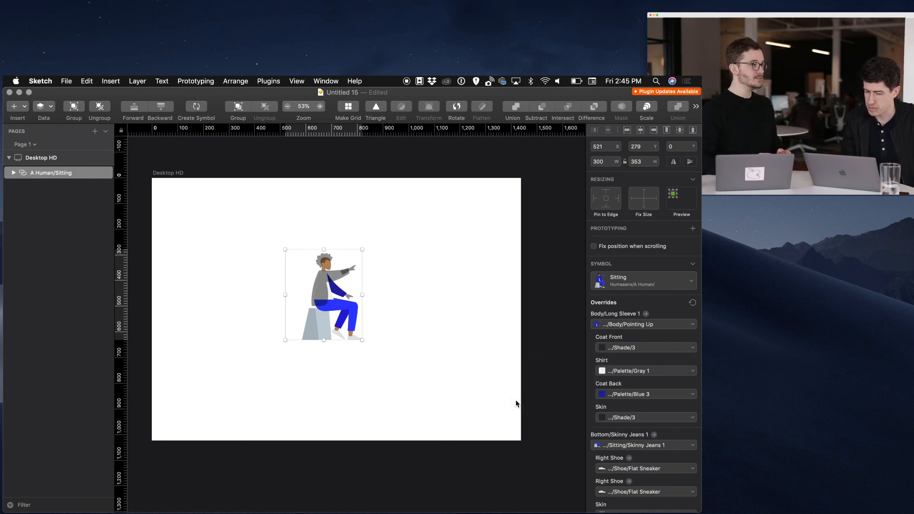
# Undo all coat, head, hair and skin override changes to restore the sitting figure's original appearance
pyautogui.press('super+z')
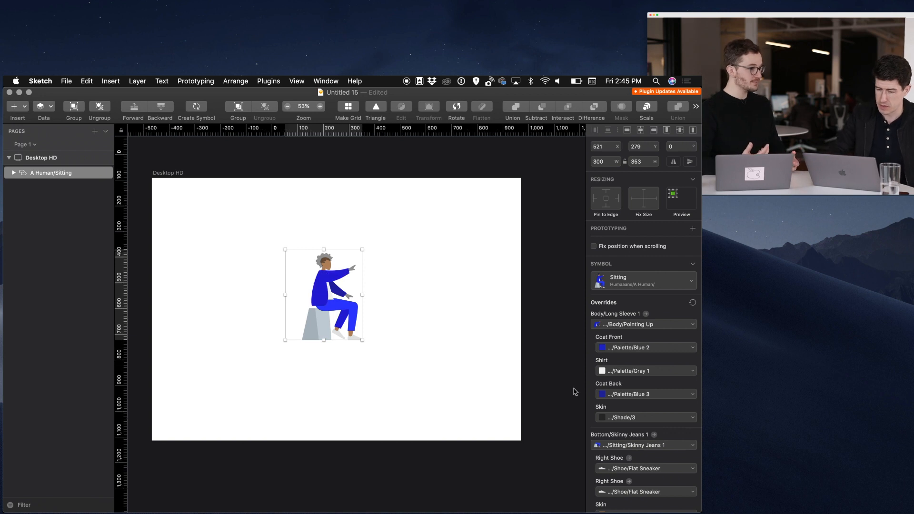
pyautogui.press('super+z')
pyautogui.press('super+z')
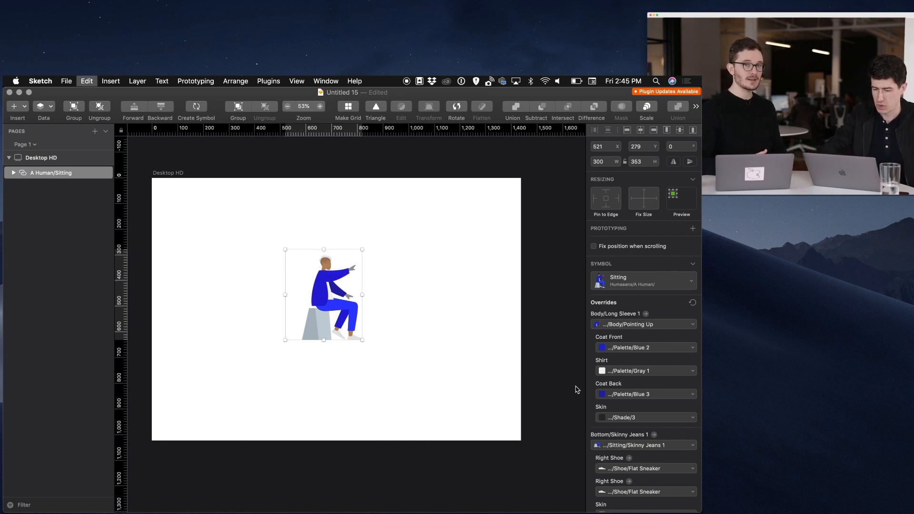
pyautogui.press('super+z')
pyautogui.press('super+z')
pyautogui.press('super+z')
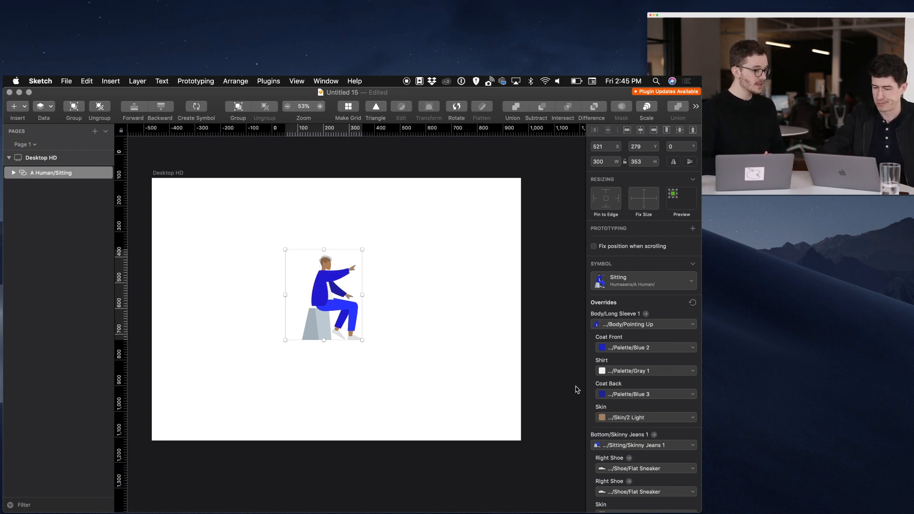
pyautogui.press('super+z')
pyautogui.press('super+z')
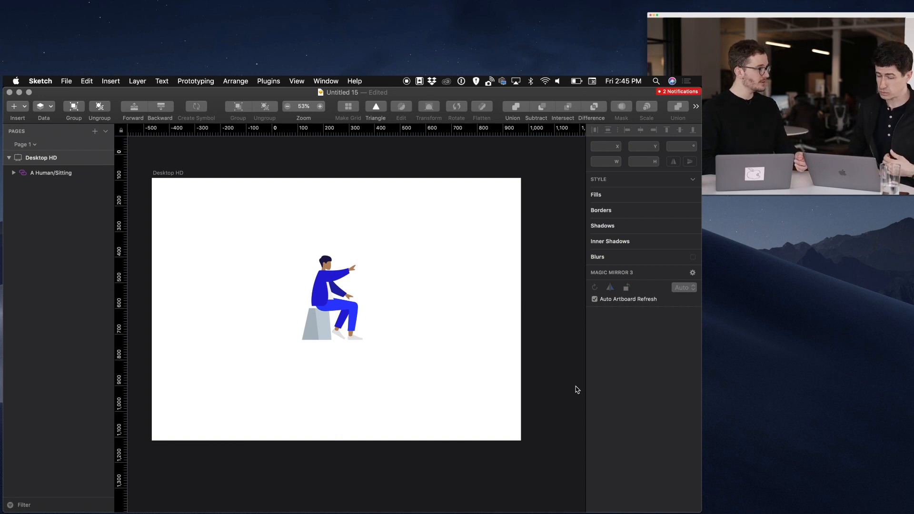
# Move the sitting figure to about X 447, Y 271 and open its source symbol in the original Humaaans document
pyautogui.moveTo(327, 285); pyautogui.dragTo(308, 283)
pyautogui.doubleClick(308, 283)
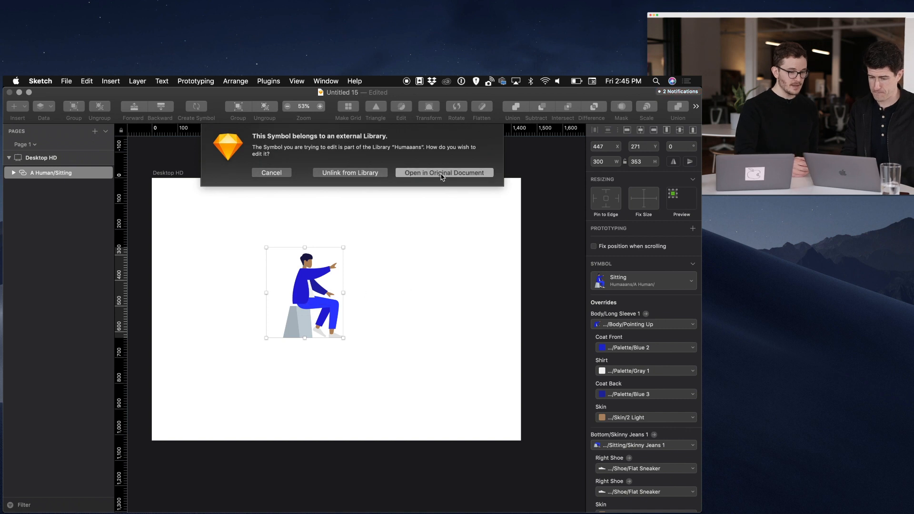
pyautogui.click(442, 174)
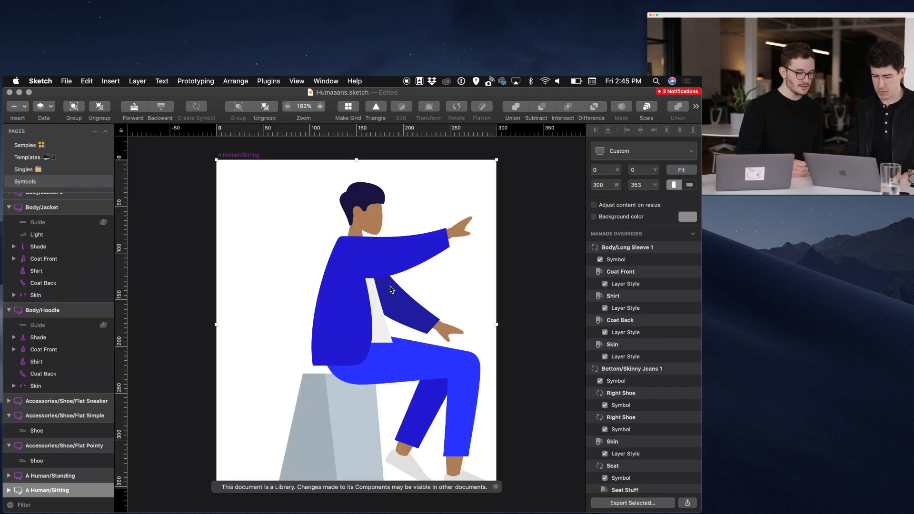
# Open the source of the figure's nested Body/Long Sleeve 1 symbol and select the Skin layer to inspect its style
pyautogui.click(338, 312)
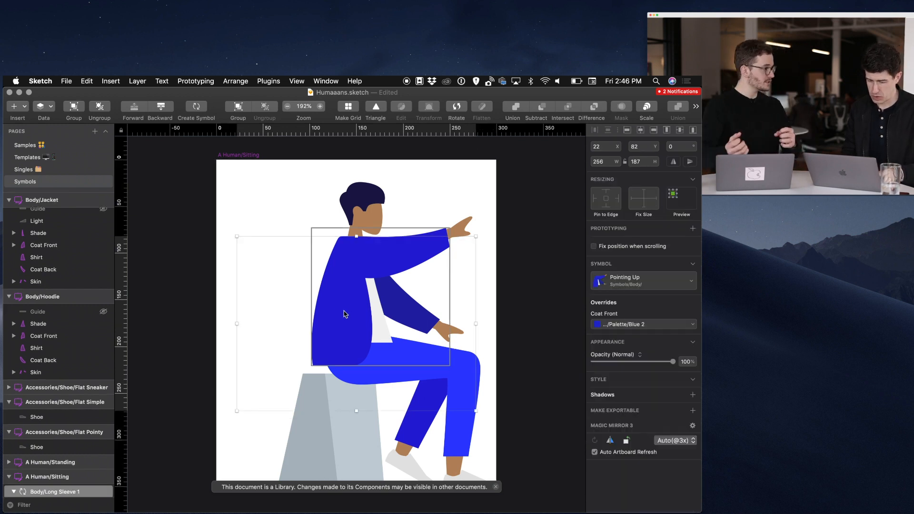
pyautogui.doubleClick(346, 314)
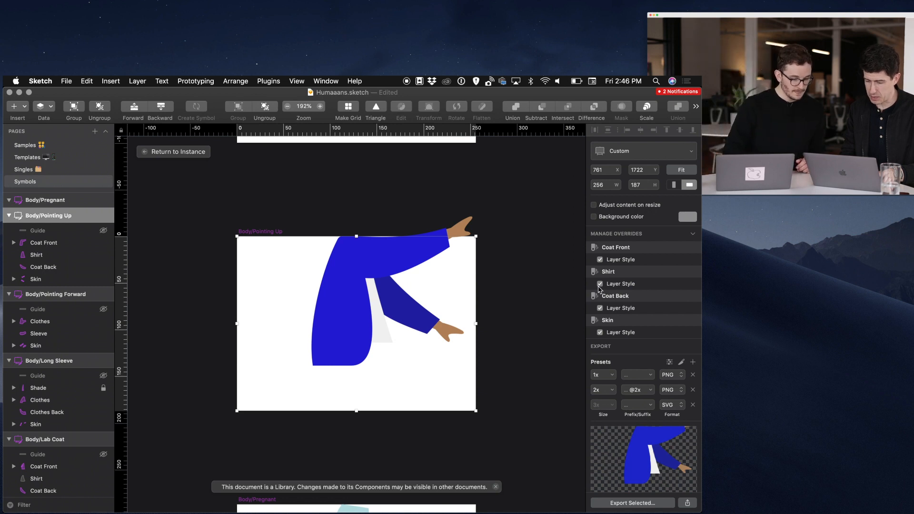
pyautogui.click(463, 232)
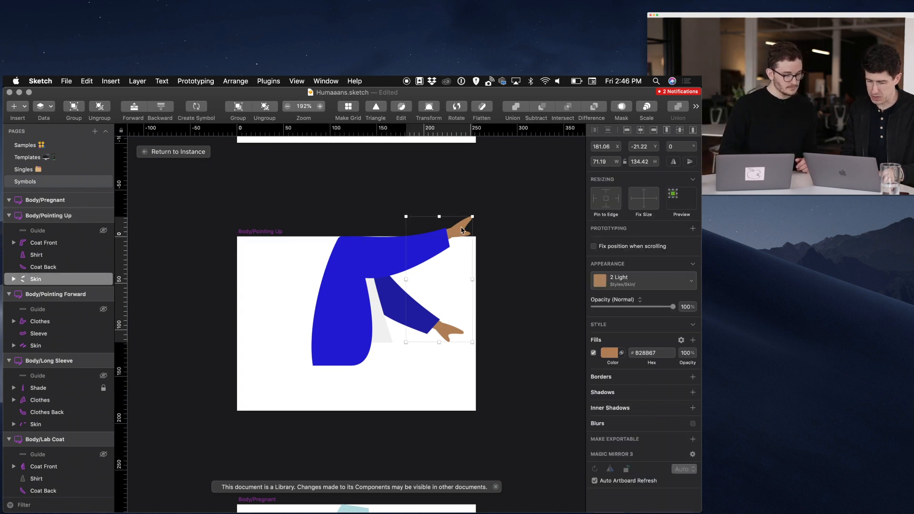
# Set the Skin layer's fill in the Body/Pointing Up symbol to red, FF0000
pyautogui.click(612, 353)
pyautogui.moveTo(653, 409); pyautogui.dragTo(697, 383)
pyautogui.moveTo(615, 465); pyautogui.dragTo(683, 467)
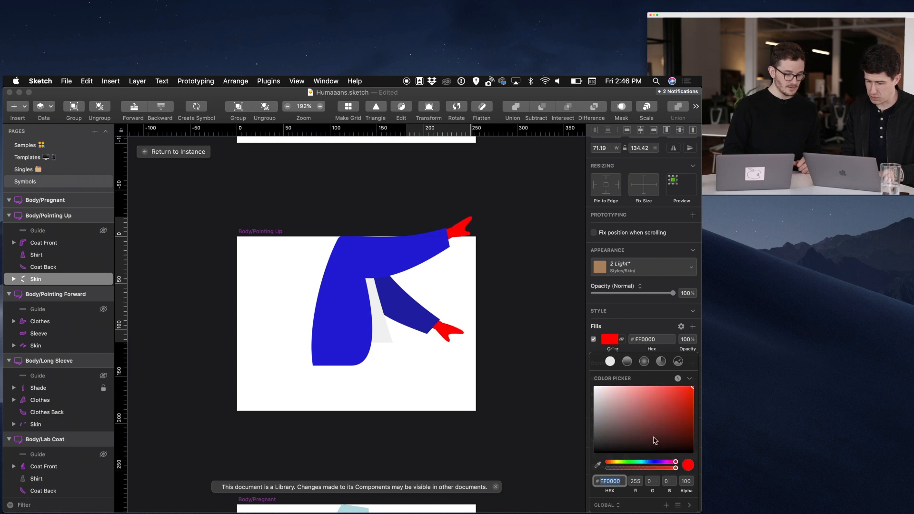
pyautogui.click(560, 366)
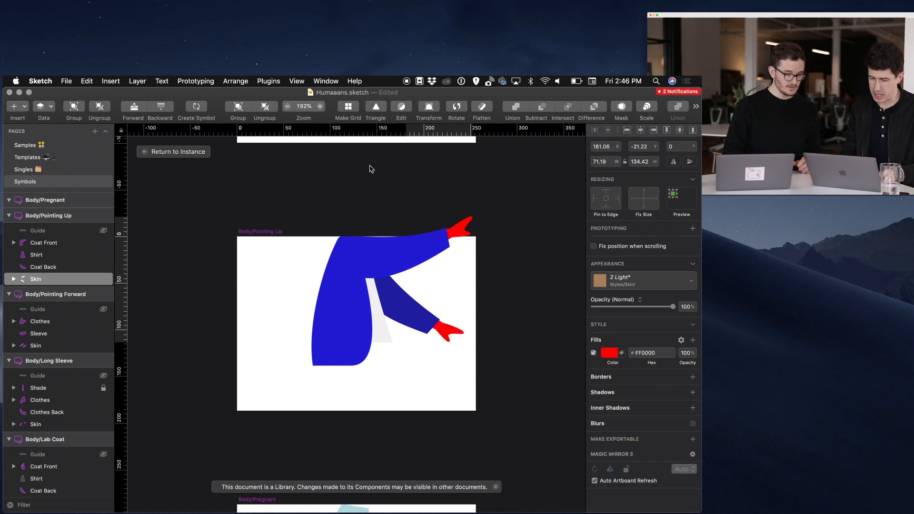
# Return to the sitting figure's symbol, save the Humaaans library document and switch back to Untitled 15
pyautogui.click(178, 151)
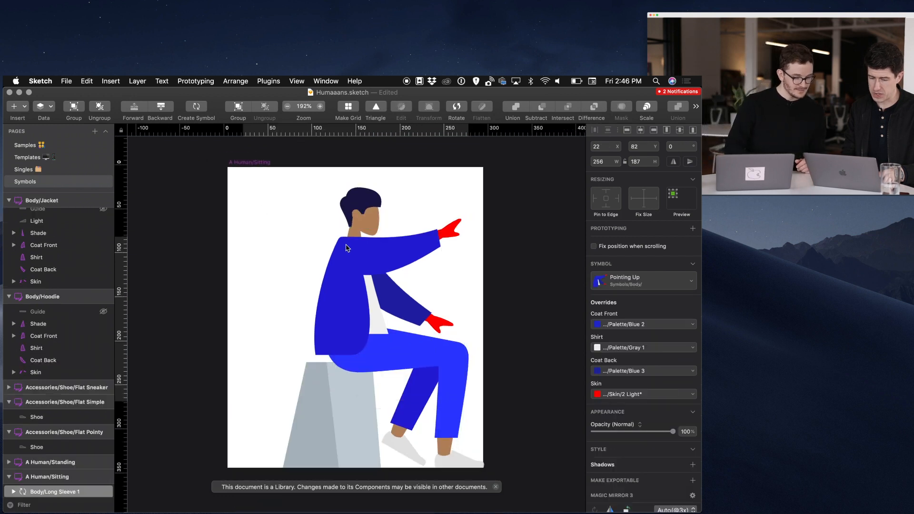
pyautogui.scroll(-3, 346, 248)
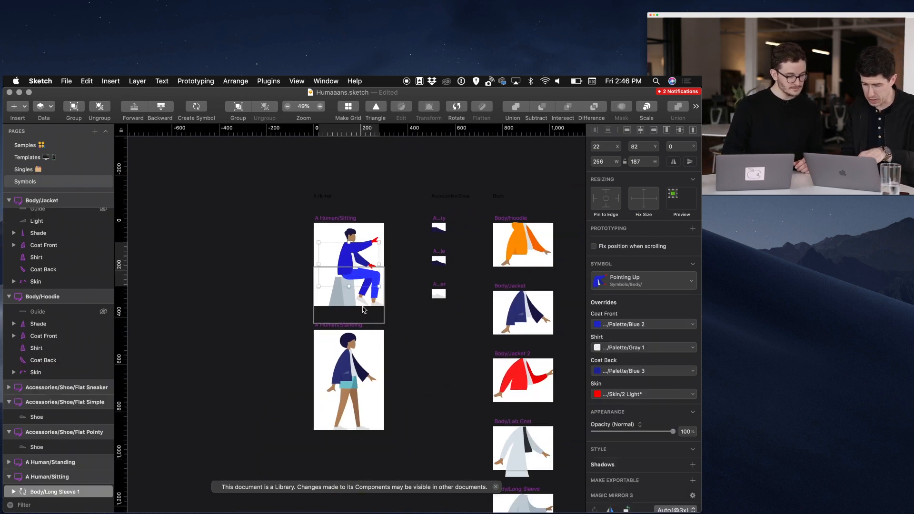
pyautogui.click(394, 206)
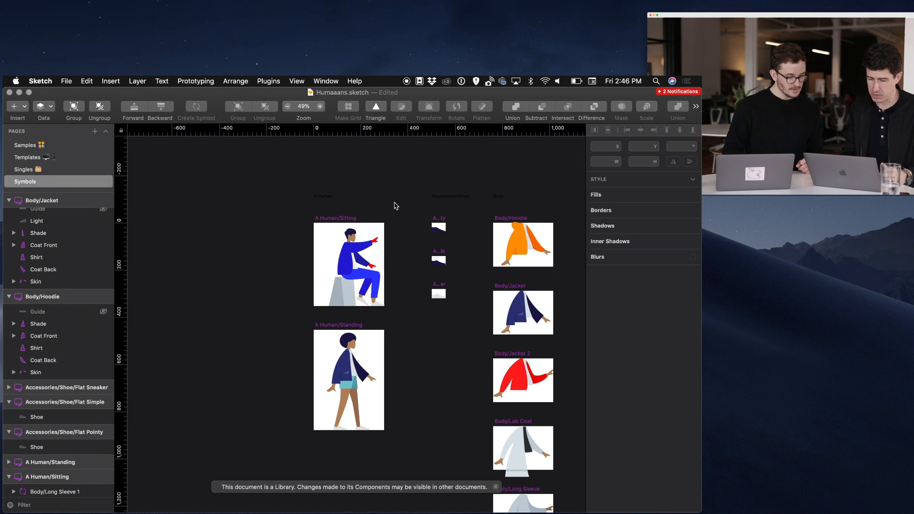
pyautogui.hscroll(1, 393, 205)
pyautogui.press('super+s')
pyautogui.press('super+grave')
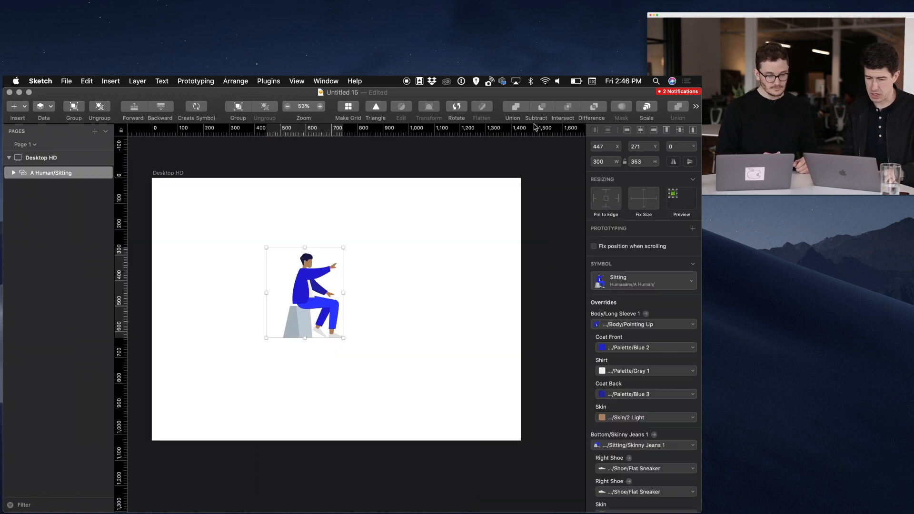
# Apply the available library updates for the A Human/Sitting and Body/Pointing Up components
pyautogui.click(499, 169)
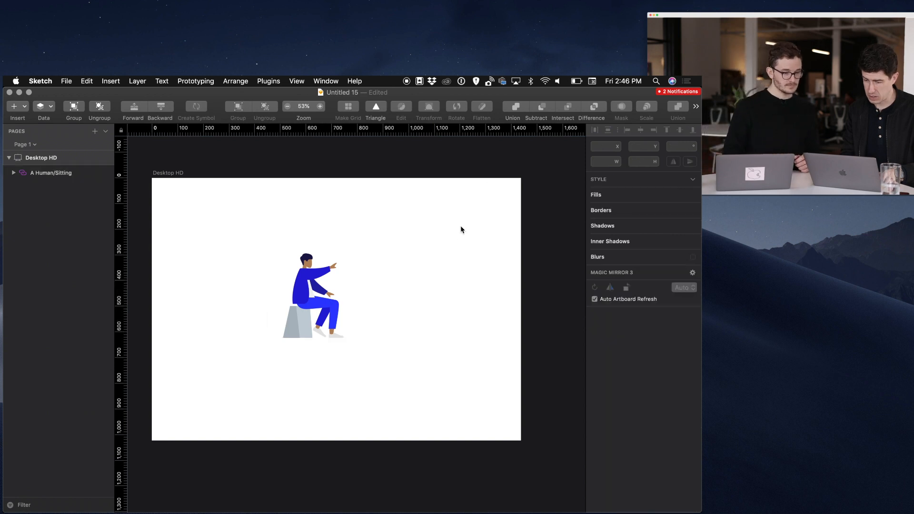
pyautogui.click(679, 91)
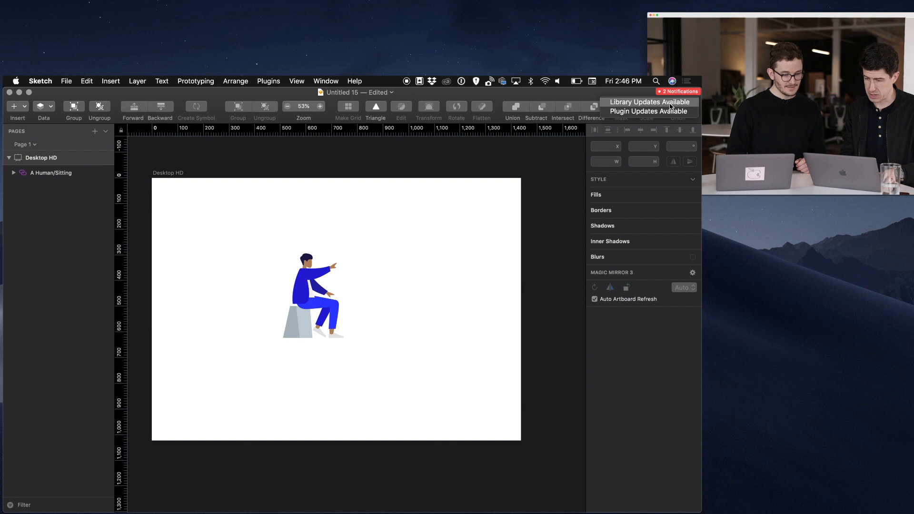
pyautogui.click(670, 105)
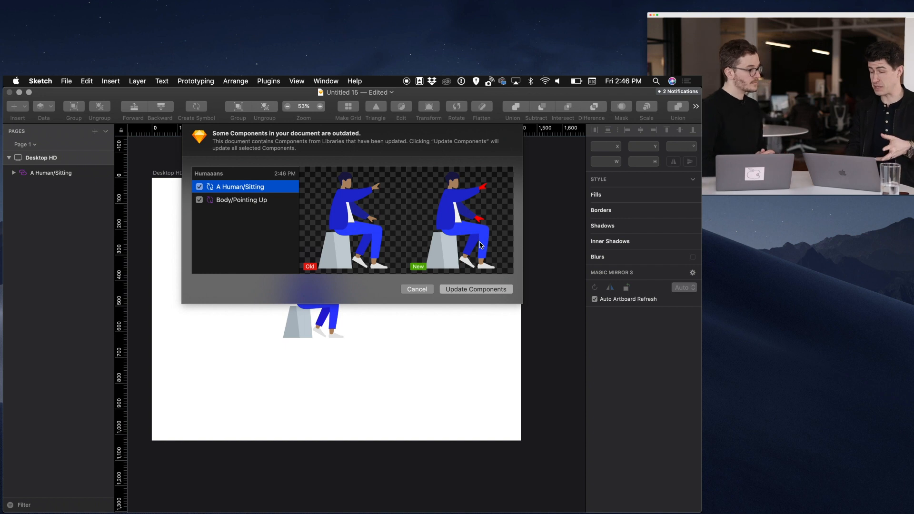
pyautogui.click(458, 297)
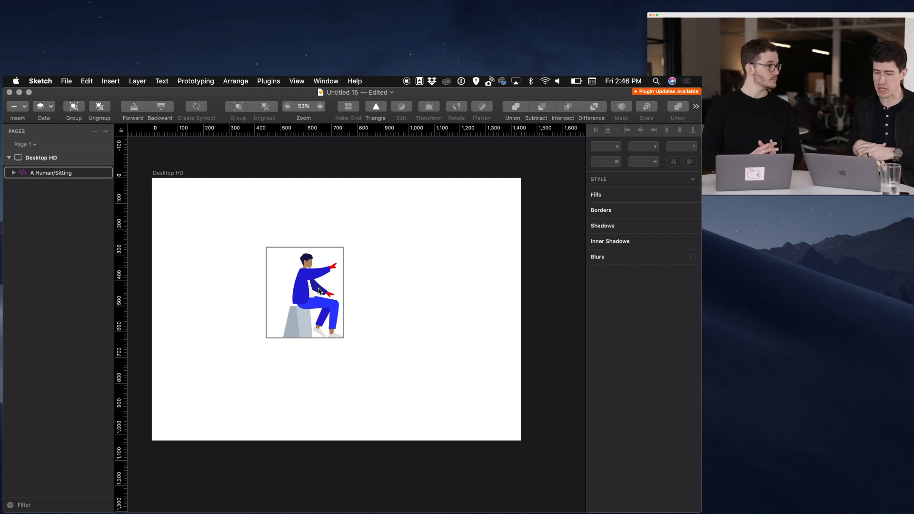
pyautogui.click(381, 271)
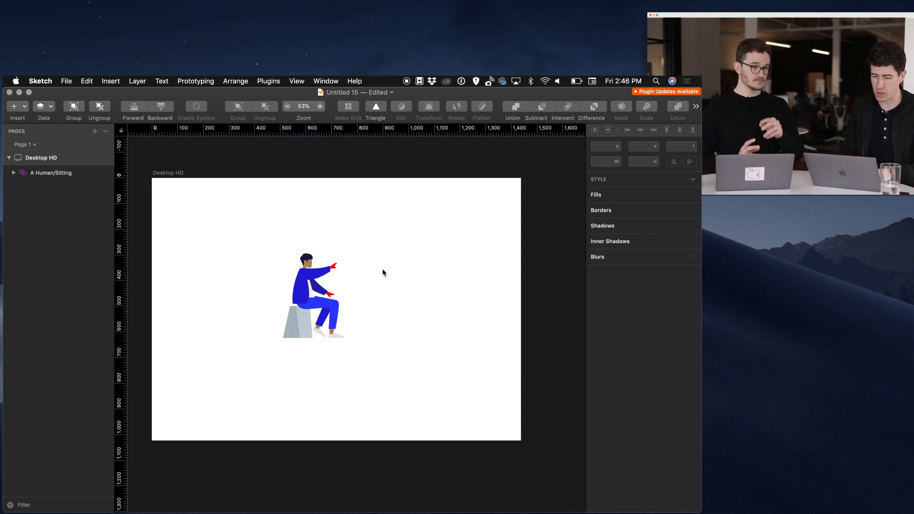
# Insert the cloud_circle_24px file icon from material-design-icons-filled beside the sitting figure and enlarge it to about 229 by 229
pyautogui.click(16, 106)
pyautogui.moveTo(71, 248)
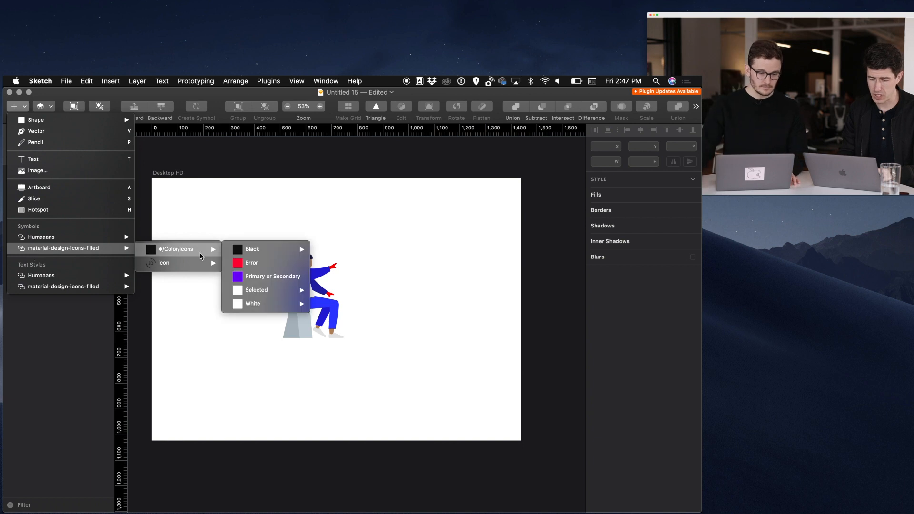
pyautogui.moveTo(196, 265)
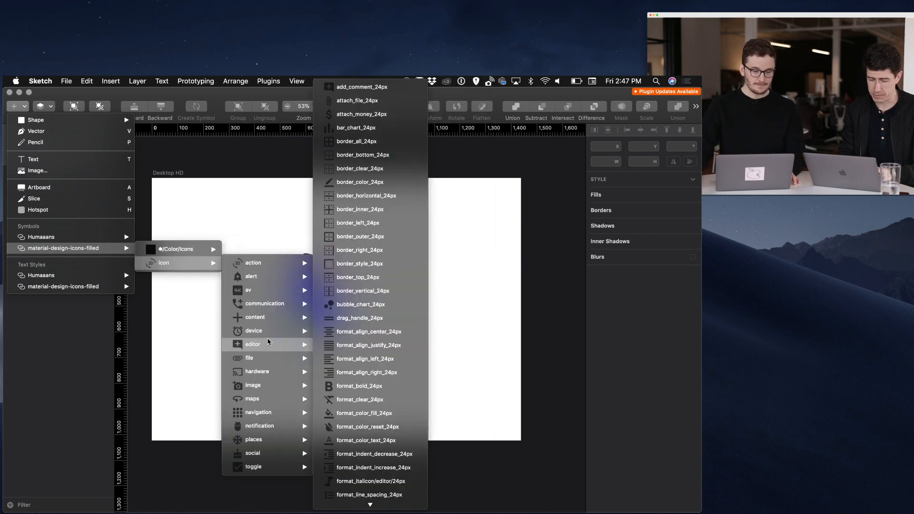
pyautogui.moveTo(264, 360)
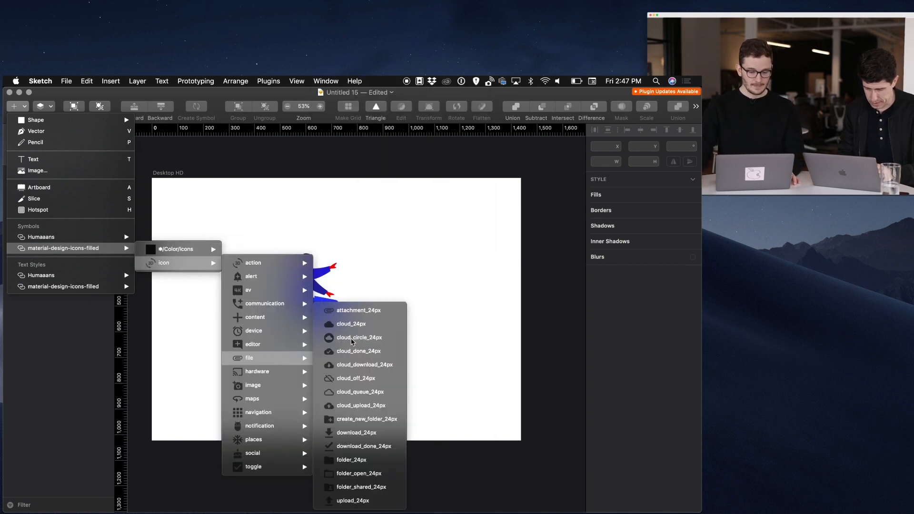
pyautogui.click(411, 285)
pyautogui.click(418, 256)
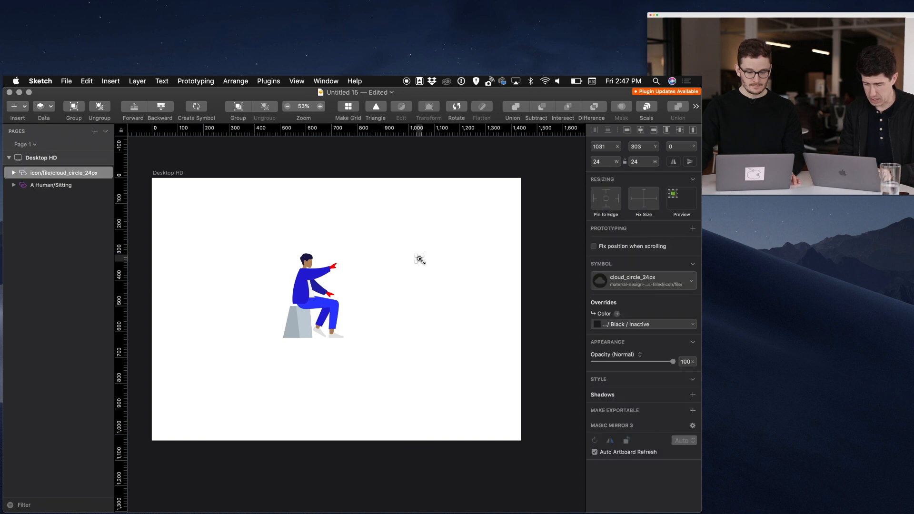
pyautogui.moveTo(421, 260); pyautogui.dragTo(475, 314)
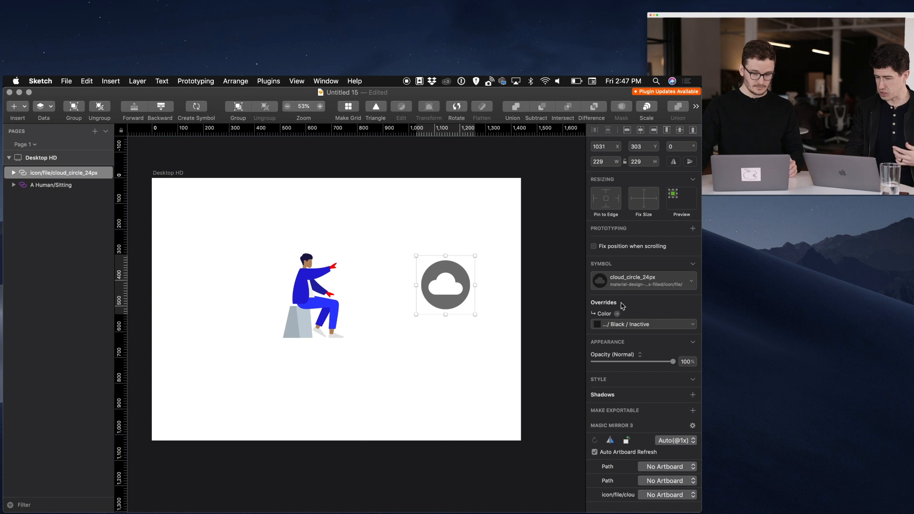
# Examine the material-design-icons-filled symbols offered for the cloud circle icon's Color override
pyautogui.click(617, 325)
pyautogui.moveTo(583, 350)
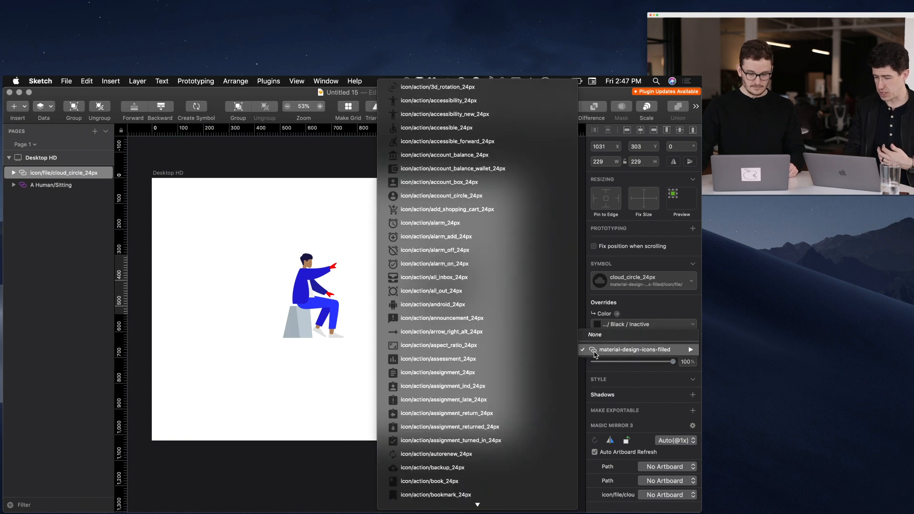
pyautogui.click(300, 395)
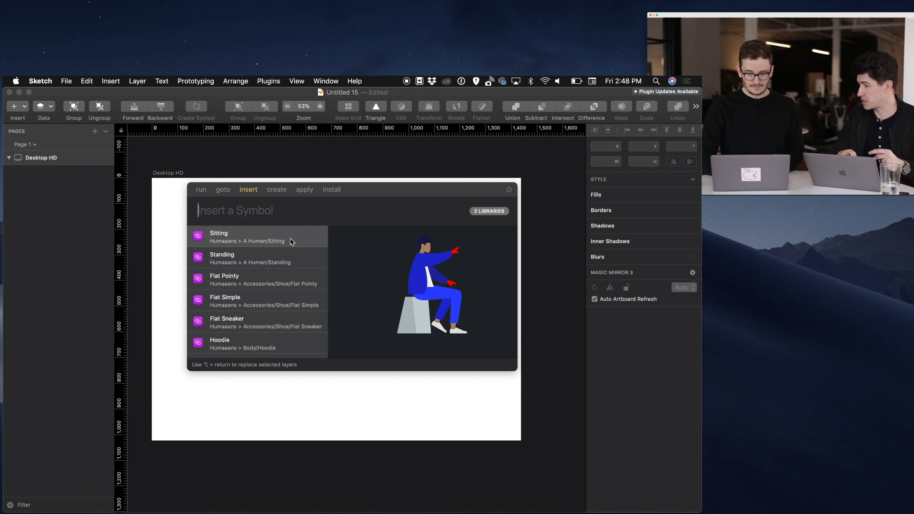
# Search Runner's symbol insertion for "cloud" and place the Cloud_24Px icon near the middle of the Desktop HD artboard
pyautogui.click(201, 191)
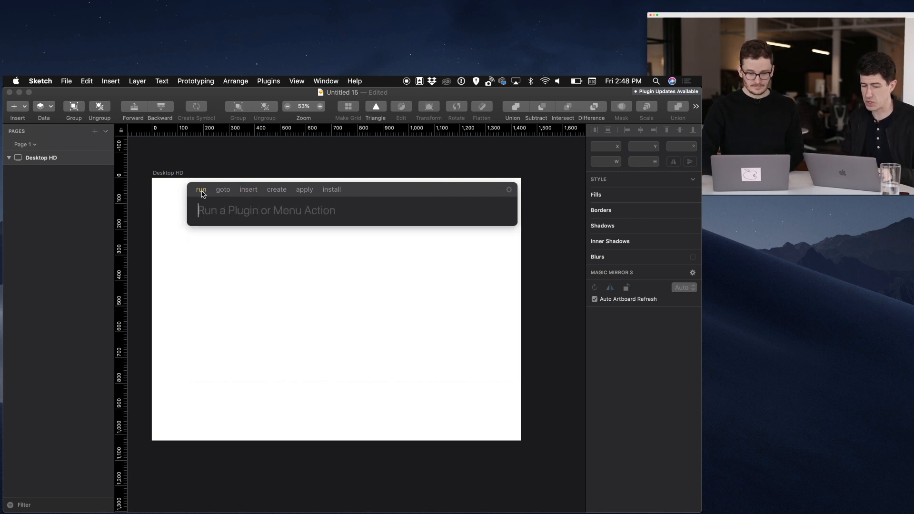
pyautogui.click(226, 190)
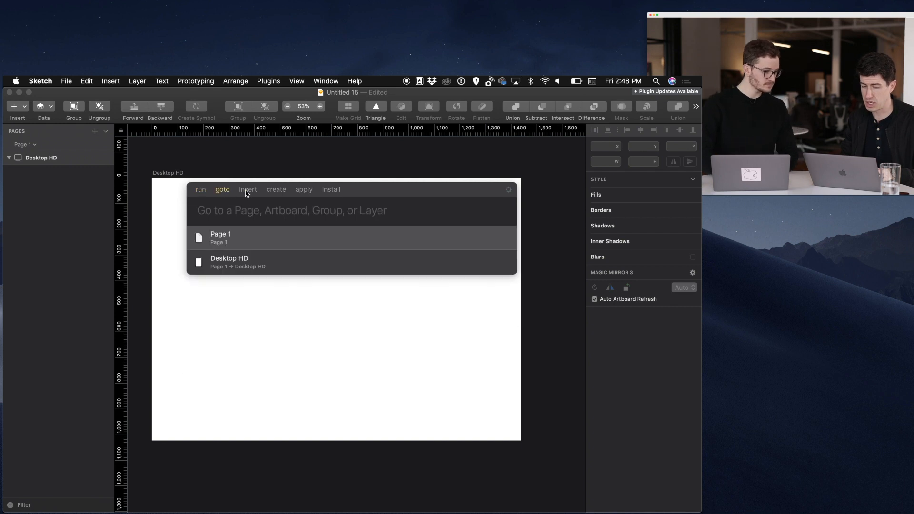
pyautogui.click(247, 190)
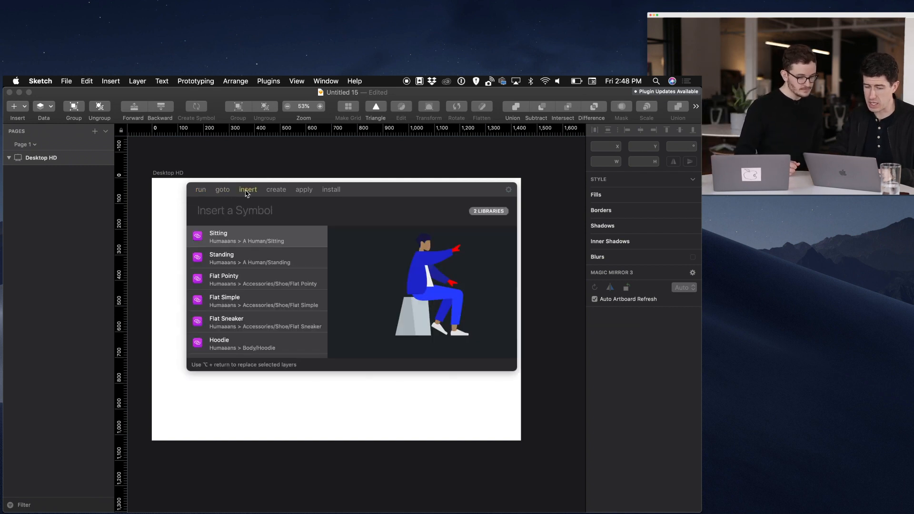
pyautogui.write('cloud')
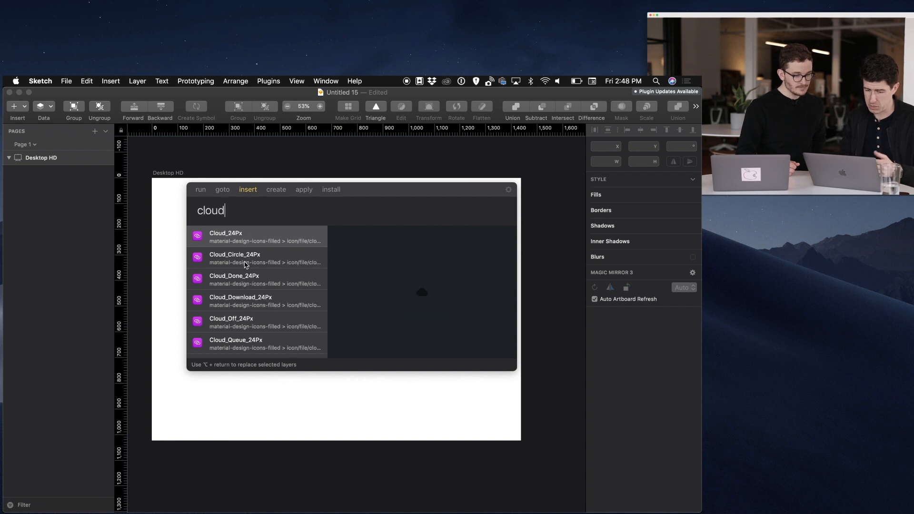
pyautogui.click(230, 241)
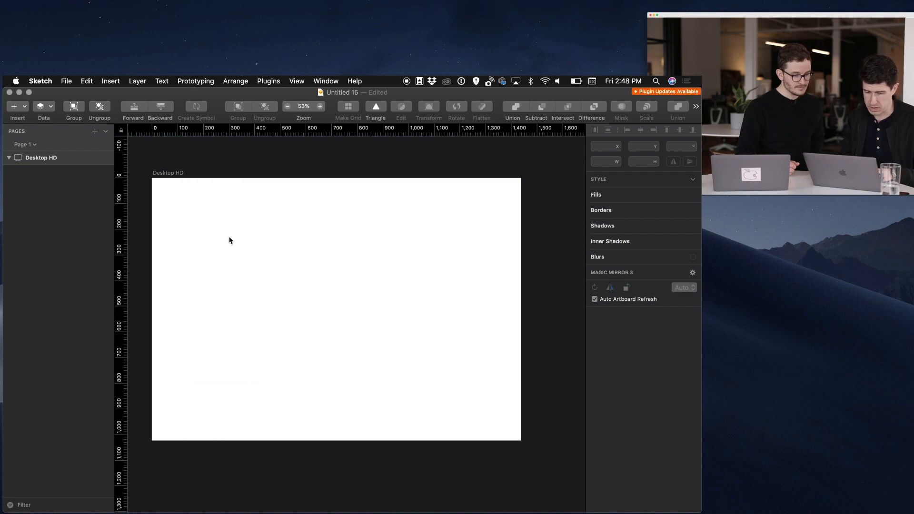
pyautogui.click(325, 307)
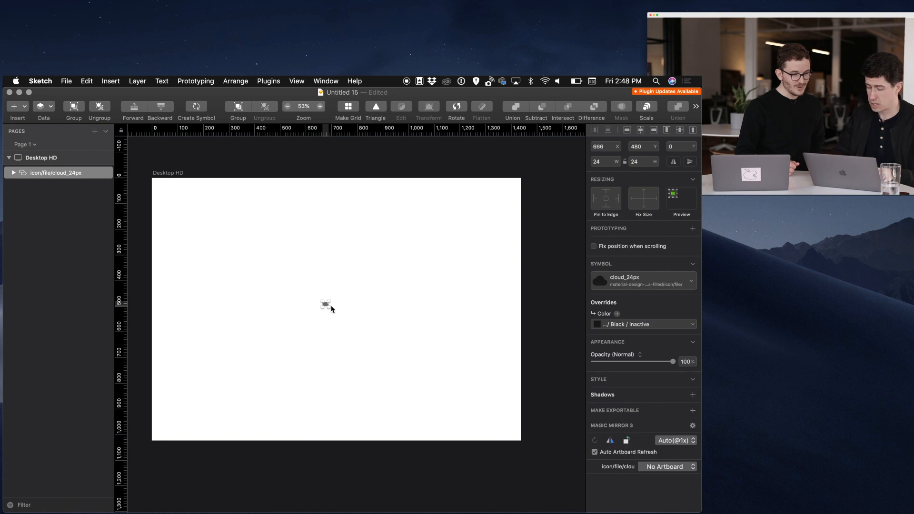
# Use Runner's goto search with "desk" to go to the Desktop HD artboard
pyautogui.press('super+apostrophe')
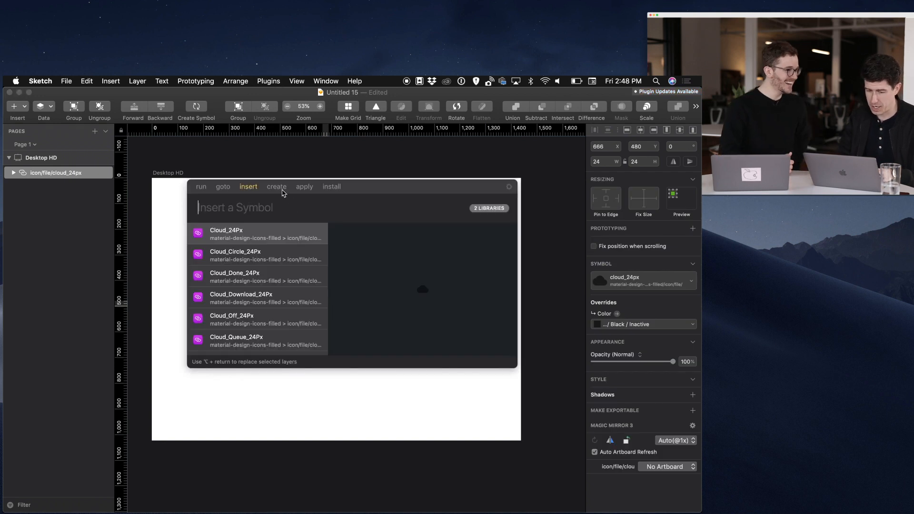
pyautogui.click(223, 187)
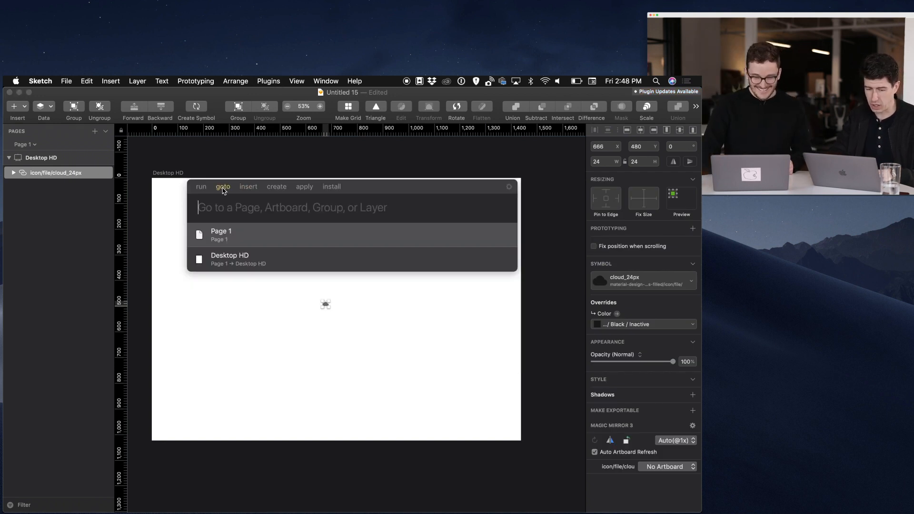
pyautogui.write('desk')
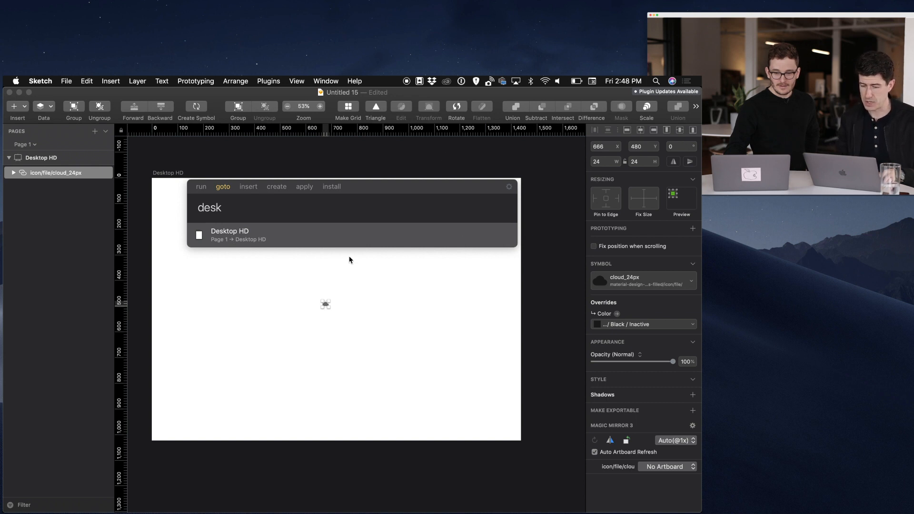
pyautogui.press('Return')
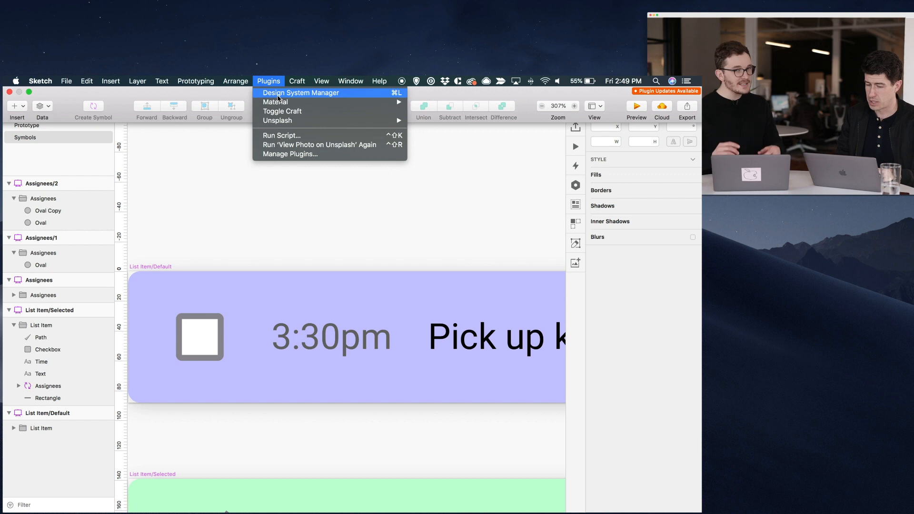
# In Untitled 2, browse the action icons of the material-design-icons-filled library available for insertion
pyautogui.click(196, 196)
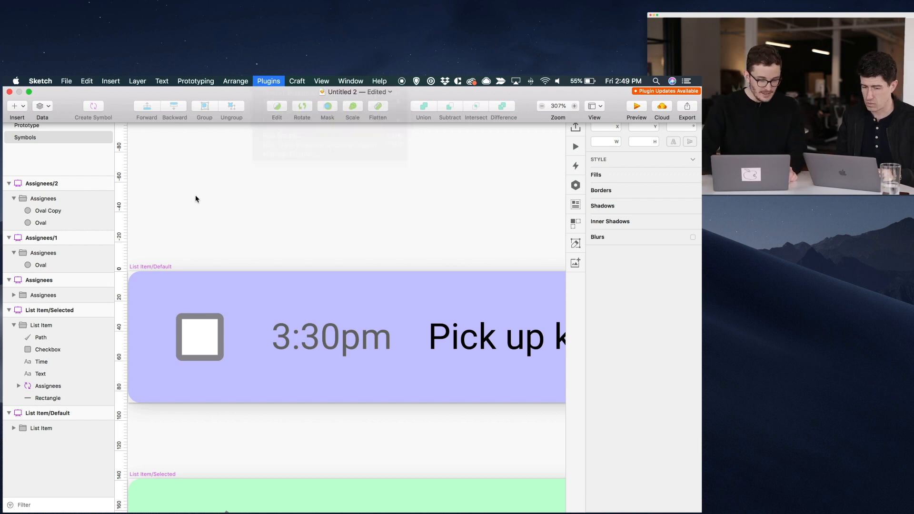
pyautogui.click(17, 95)
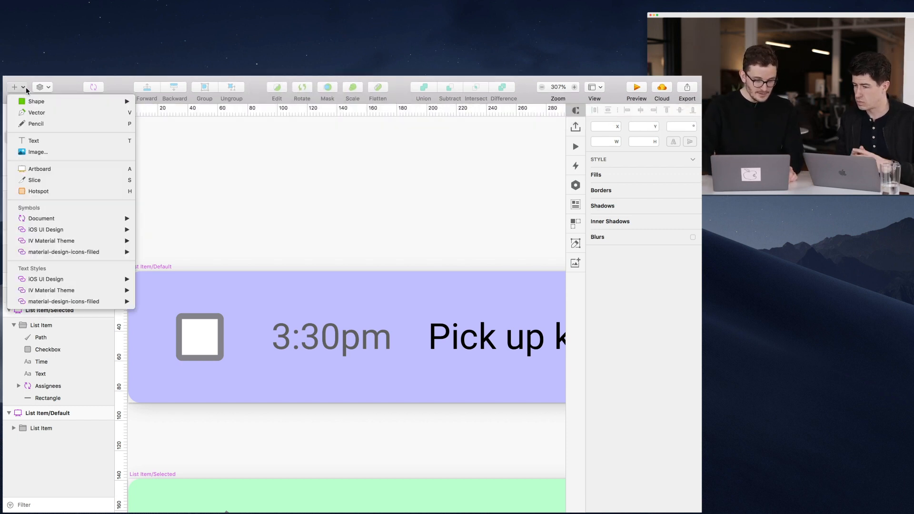
pyautogui.moveTo(55, 223)
pyautogui.moveTo(64, 252)
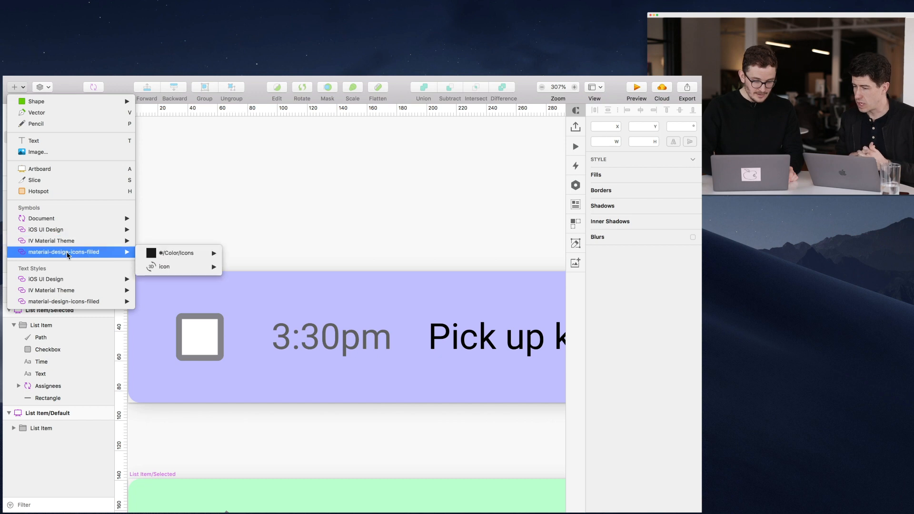
pyautogui.moveTo(178, 268)
pyautogui.moveTo(252, 266)
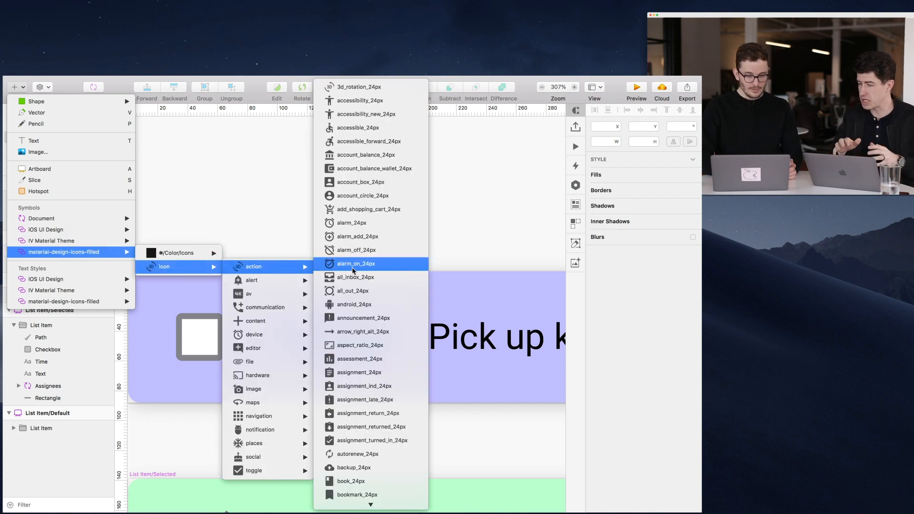
pyautogui.scroll(-15, 362, 266)
pyautogui.scroll(-10, 353, 270)
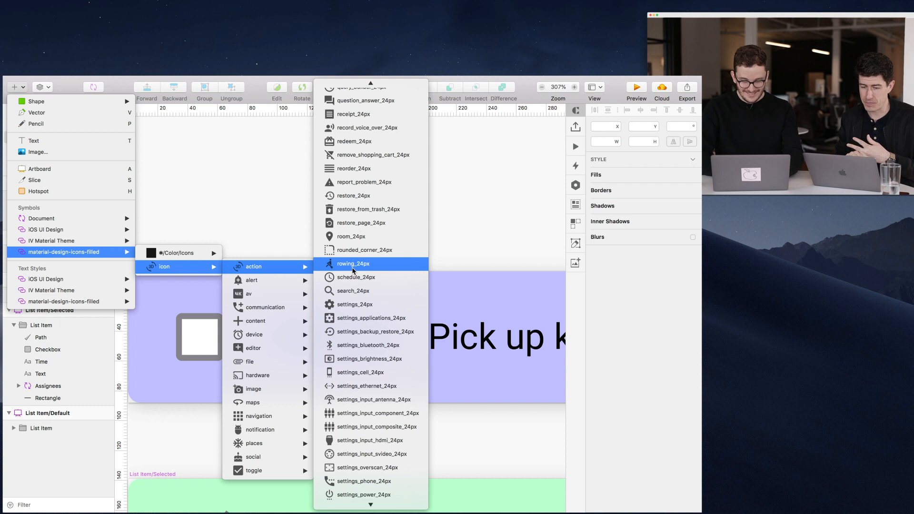
pyautogui.click(353, 263)
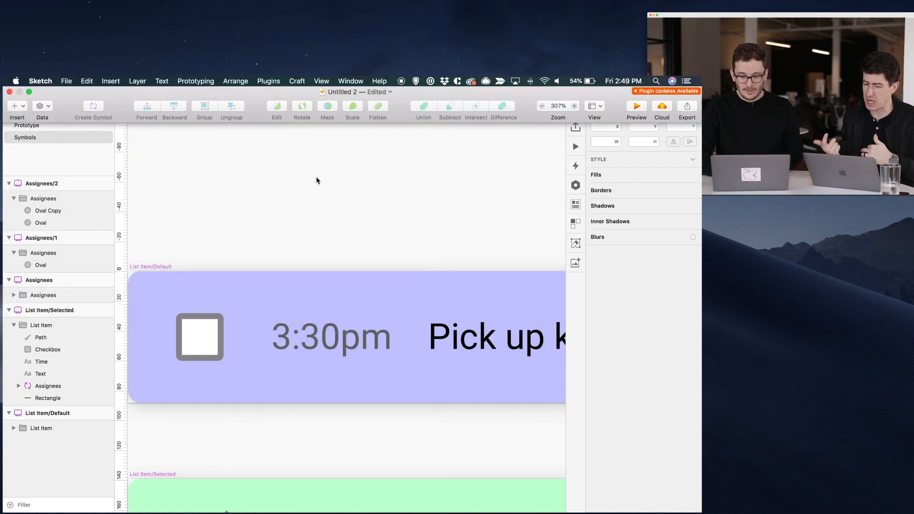
pyautogui.moveTo(327, 79)
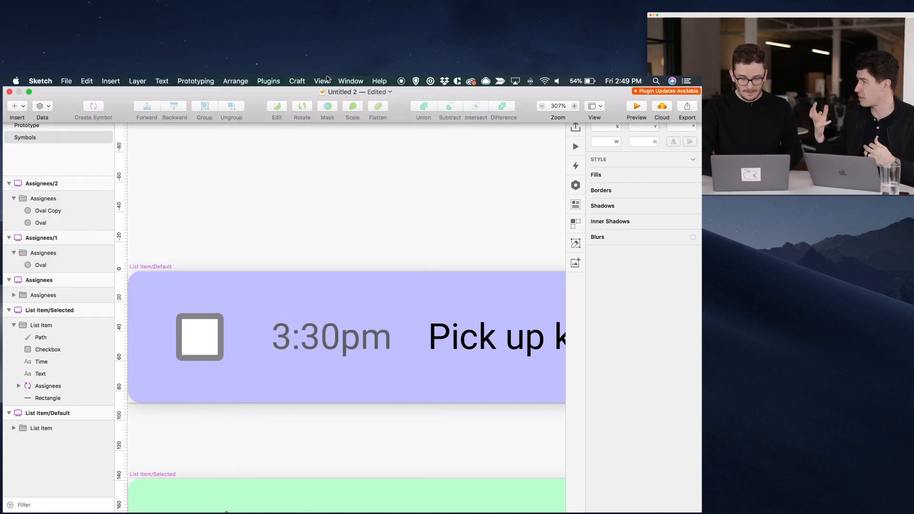
# Open Craft's Stock image library and delete the checkbox from the List Item/Default symbol
pyautogui.click(297, 81)
pyautogui.click(305, 80)
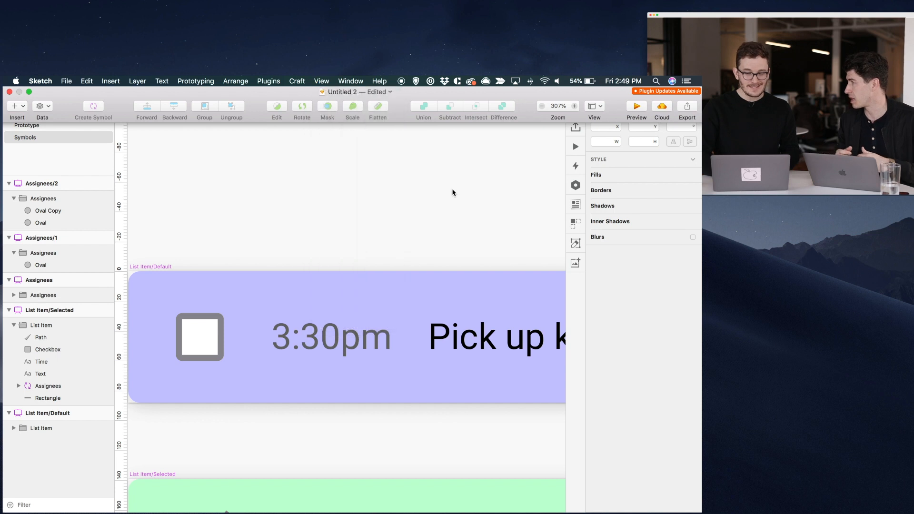
pyautogui.click(576, 262)
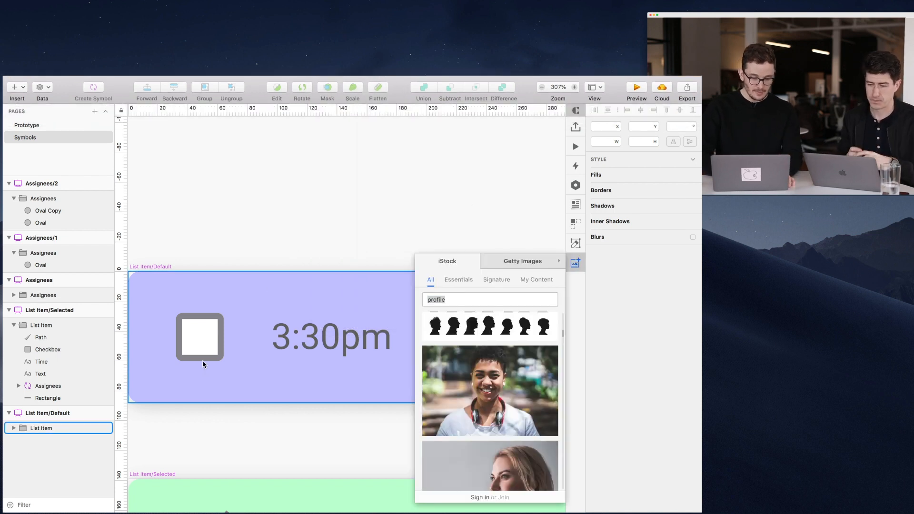
pyautogui.scroll(-2, 257, 294)
pyautogui.scroll(-2, 257, 295)
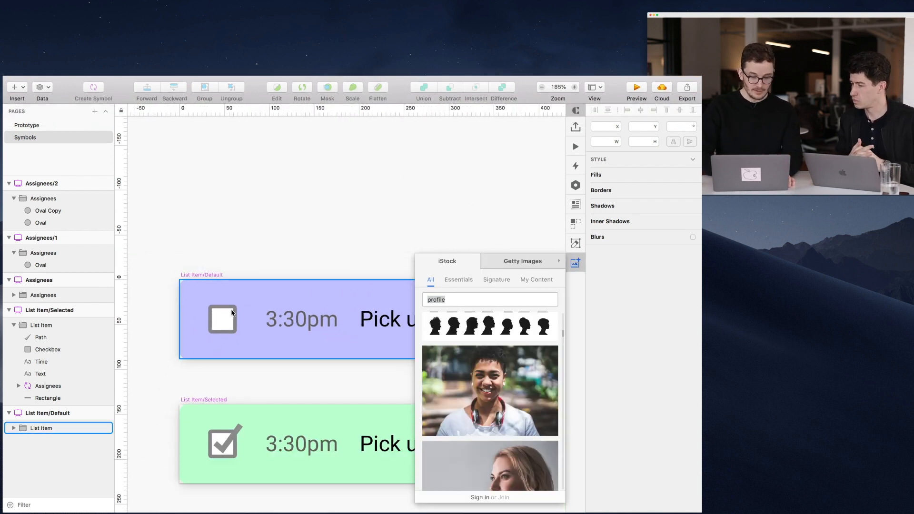
pyautogui.click(228, 315)
pyautogui.press('Delete')
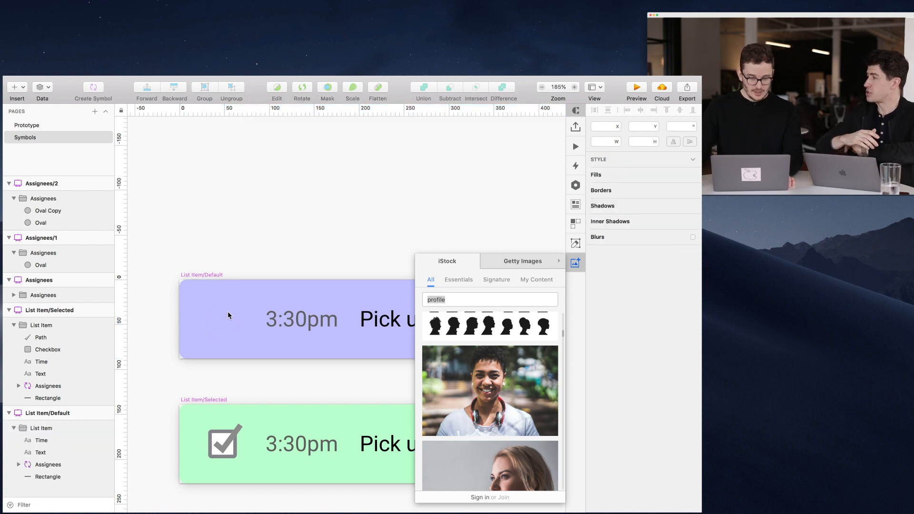
# Draw a 48 × 48 circle before the 3:30pm time in the List Item/Default symbol
pyautogui.scroll(-2, 230, 233)
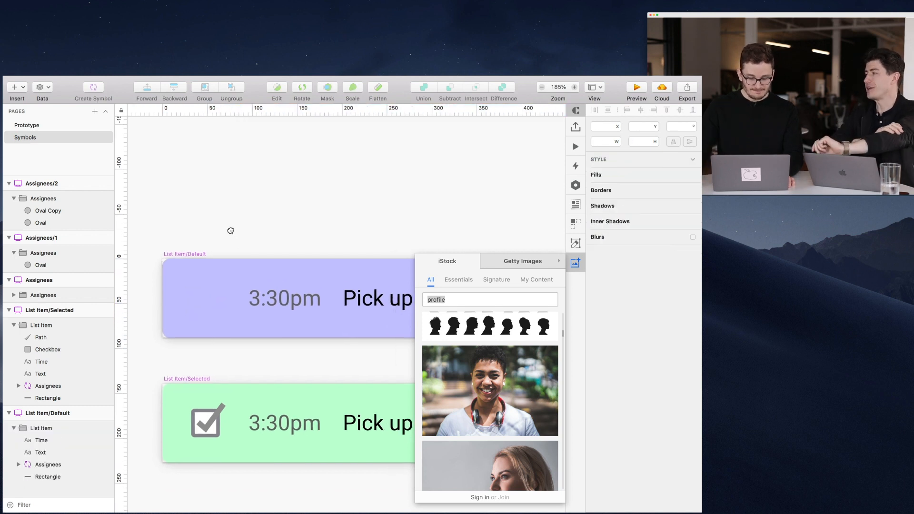
pyautogui.click(198, 292)
pyautogui.press('o')
pyautogui.moveTo(204, 301); pyautogui.dragTo(220, 320)
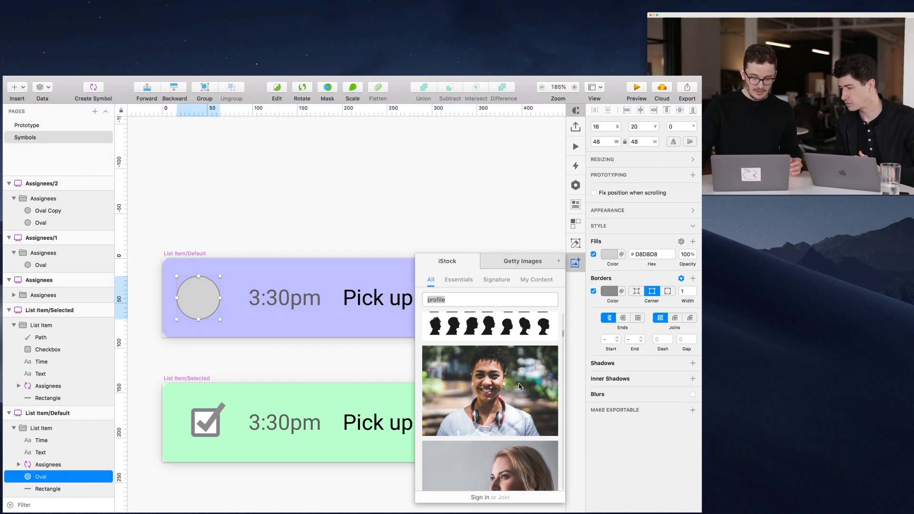
pyautogui.click(510, 243)
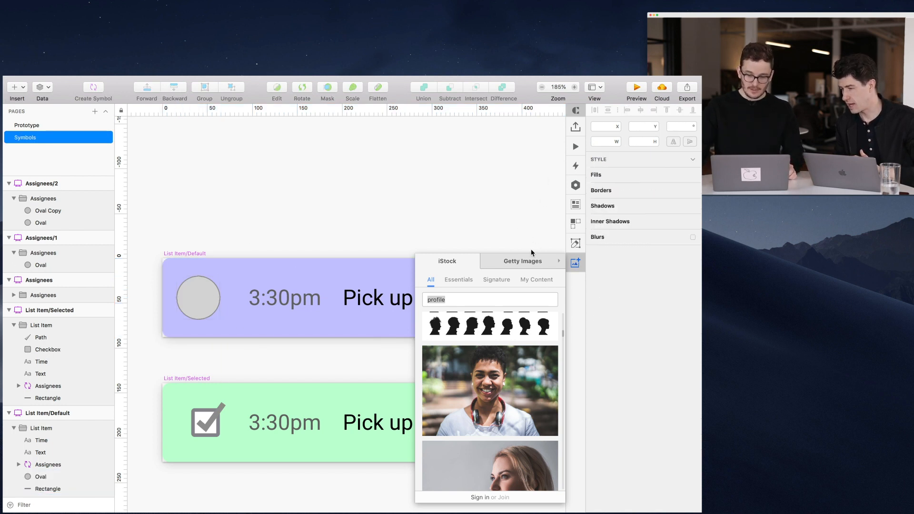
# Close the Stock image library, then toggle Craft off and back on
pyautogui.click(559, 261)
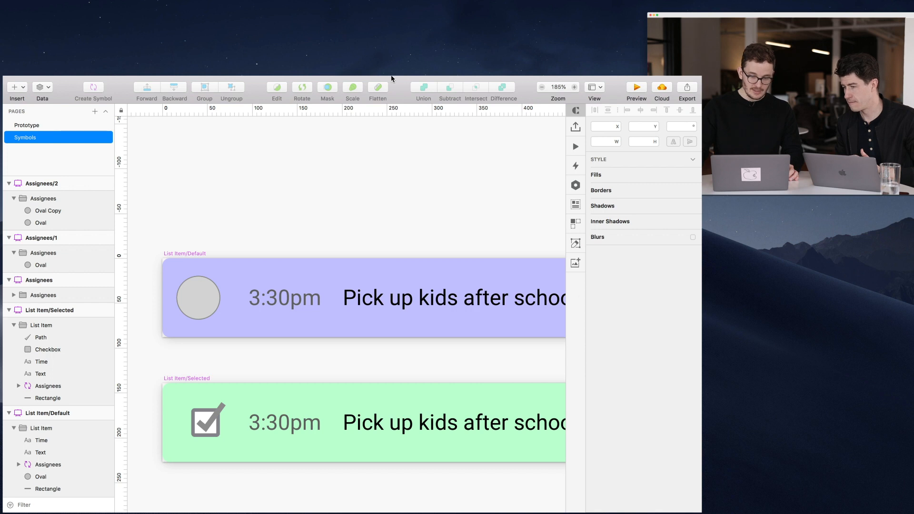
pyautogui.click(299, 81)
pyautogui.moveTo(271, 81)
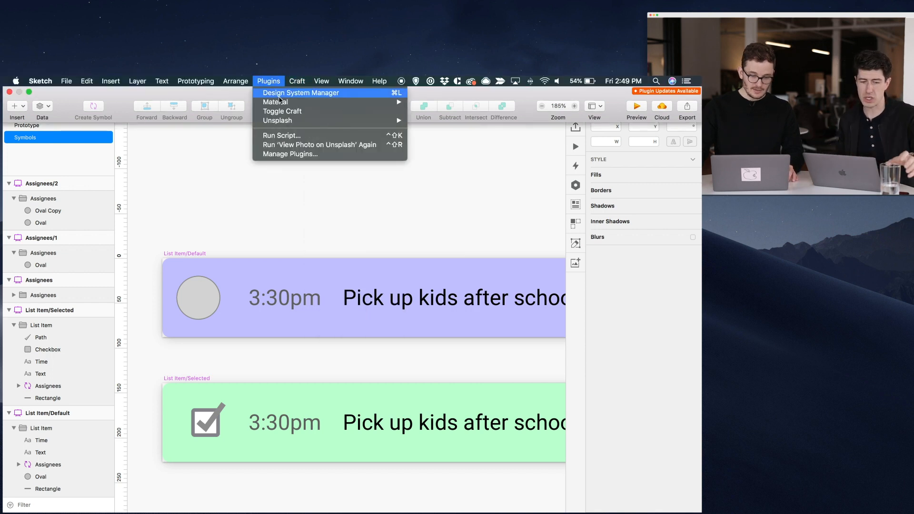
pyautogui.click(286, 111)
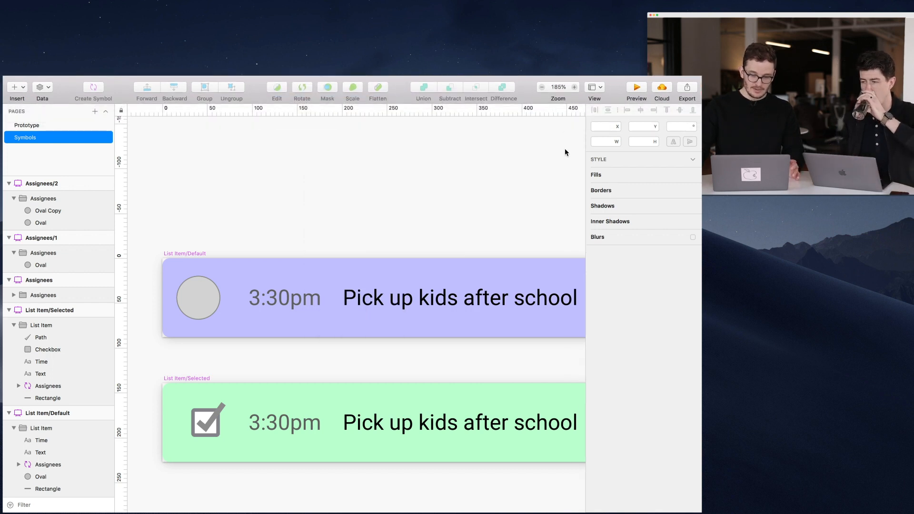
pyautogui.click(270, 81)
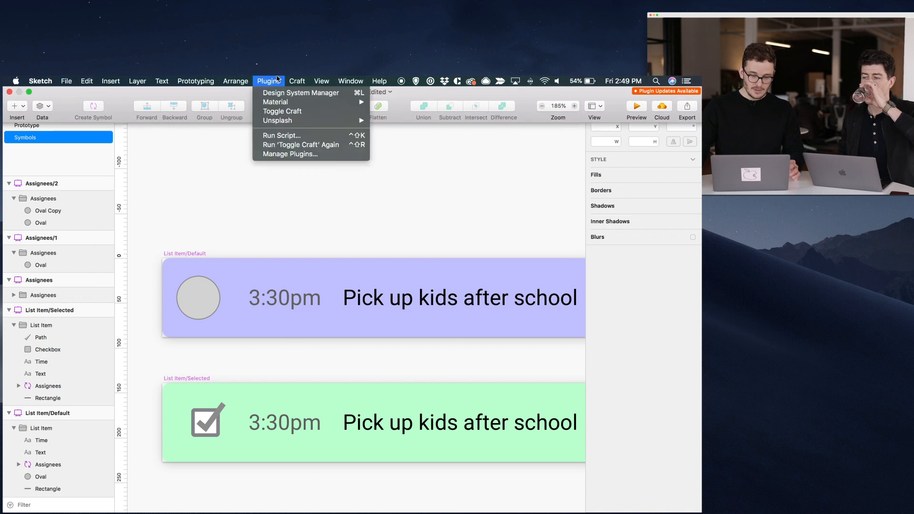
pyautogui.click(287, 112)
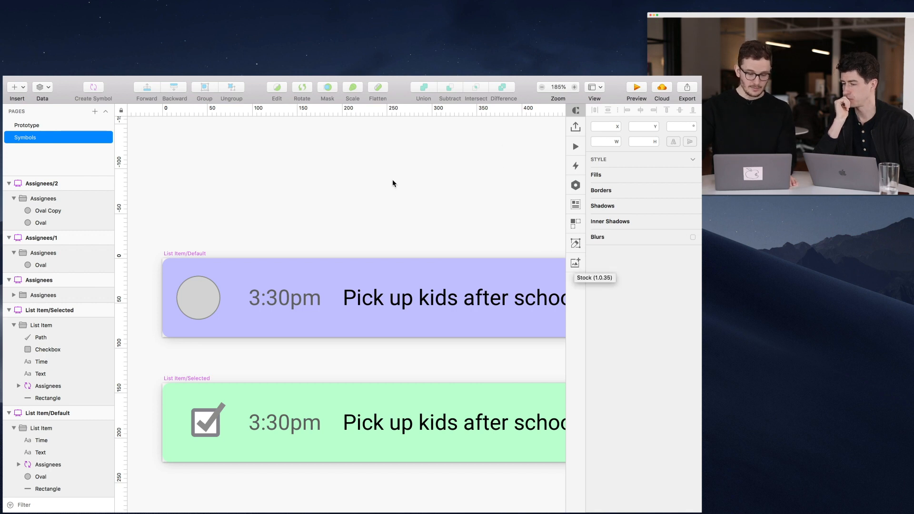
# Fill the circle with the blonde woman's portrait from the iStock "profile" results in Craft Stock
pyautogui.doubleClick(199, 298)
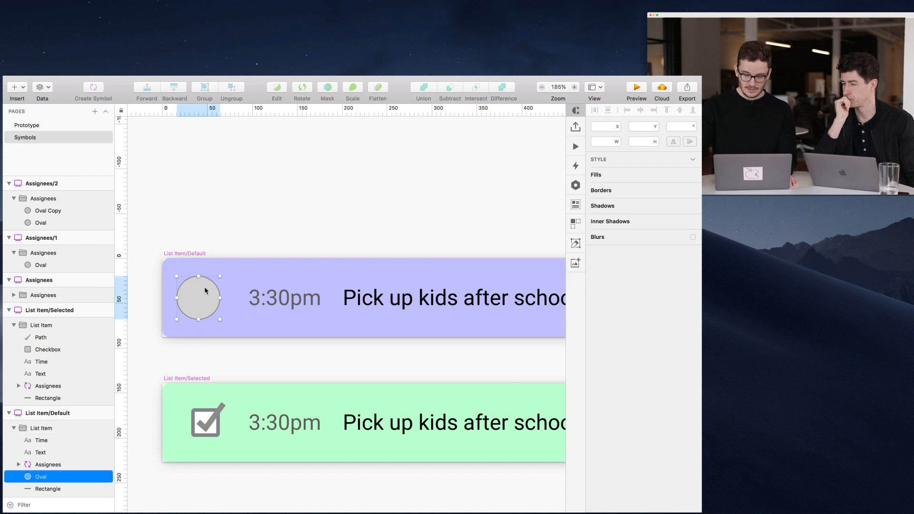
pyautogui.click(576, 267)
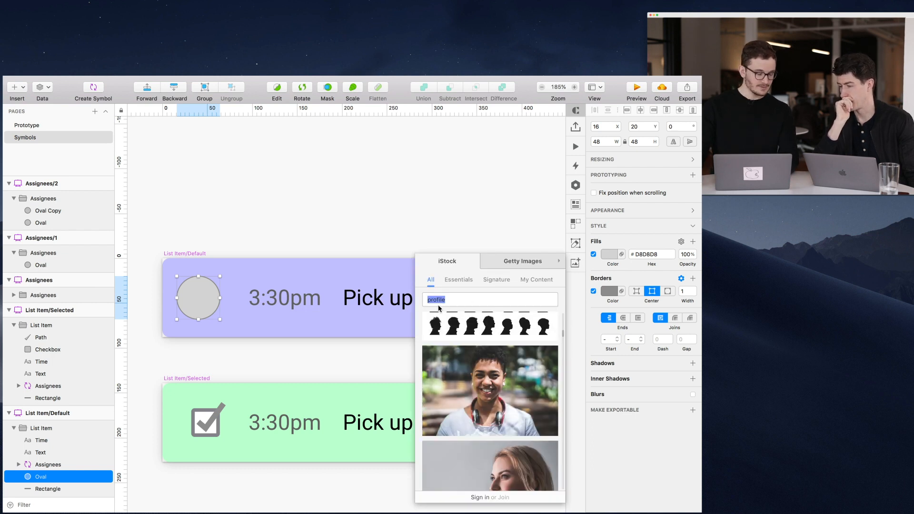
pyautogui.scroll(-3, 515, 415)
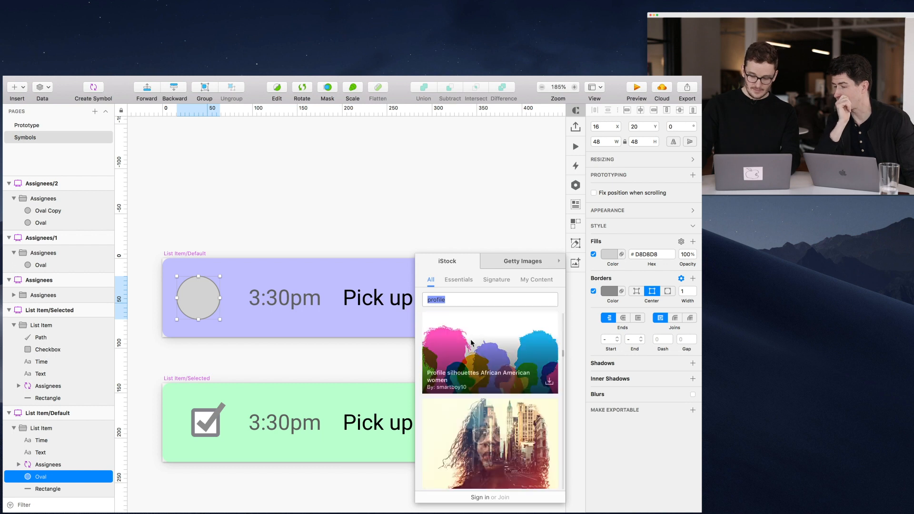
pyautogui.moveTo(514, 415); pyautogui.dragTo(195, 307)
pyautogui.doubleClick(203, 310)
pyautogui.scroll(-2, 85, 415)
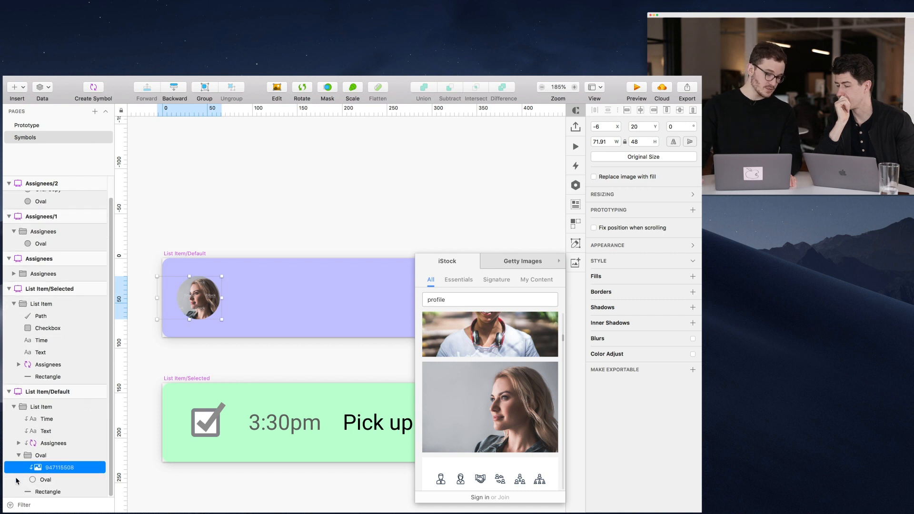
# Draw a 57 × 57 square beside the circular portrait and fill it with the iStock photo of the person wearing headphones
pyautogui.click(308, 230)
pyautogui.press('r')
pyautogui.moveTo(270, 273); pyautogui.dragTo(322, 323)
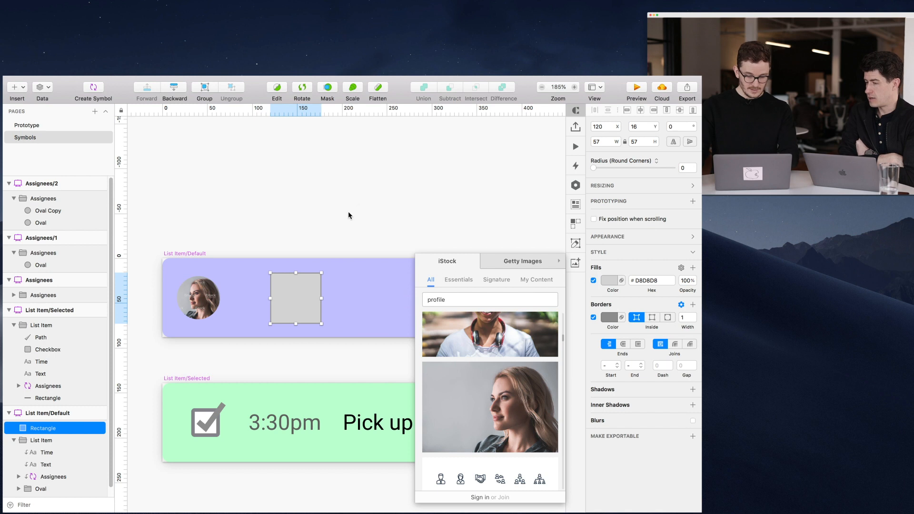
pyautogui.moveTo(529, 338); pyautogui.dragTo(305, 306)
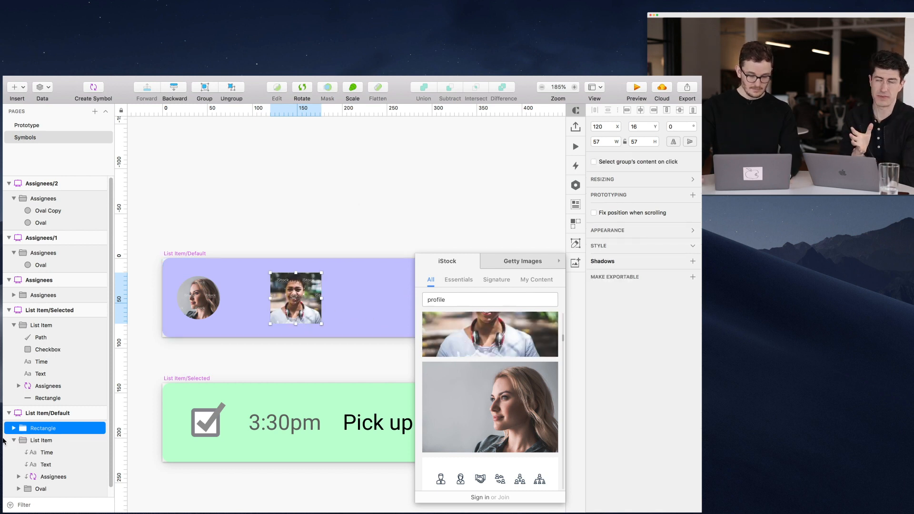
# Select the photo layer inside the square's mask group and shift it slightly down to reframe the face
pyautogui.click(14, 428)
pyautogui.click(42, 441)
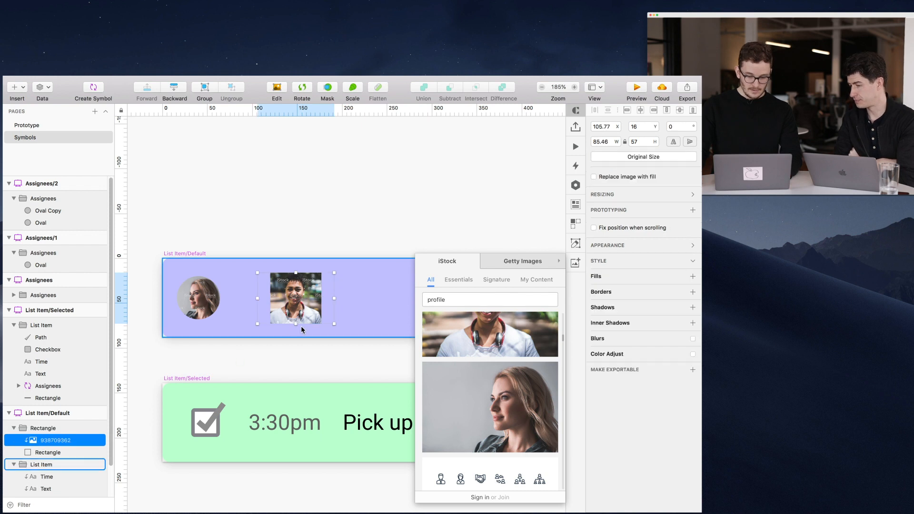
pyautogui.moveTo(307, 305); pyautogui.dragTo(307, 320)
pyautogui.click(338, 232)
pyautogui.scroll(-5, 338, 232)
pyautogui.hscroll(3, 383, 201)
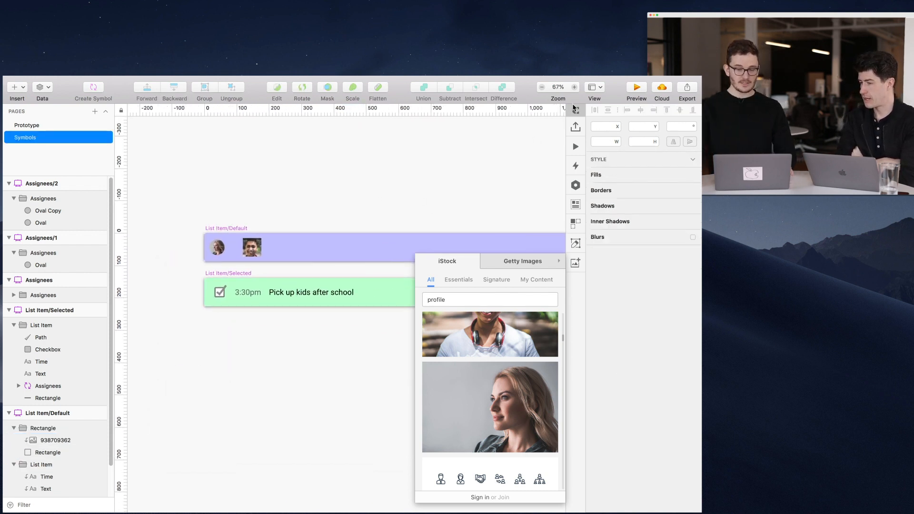